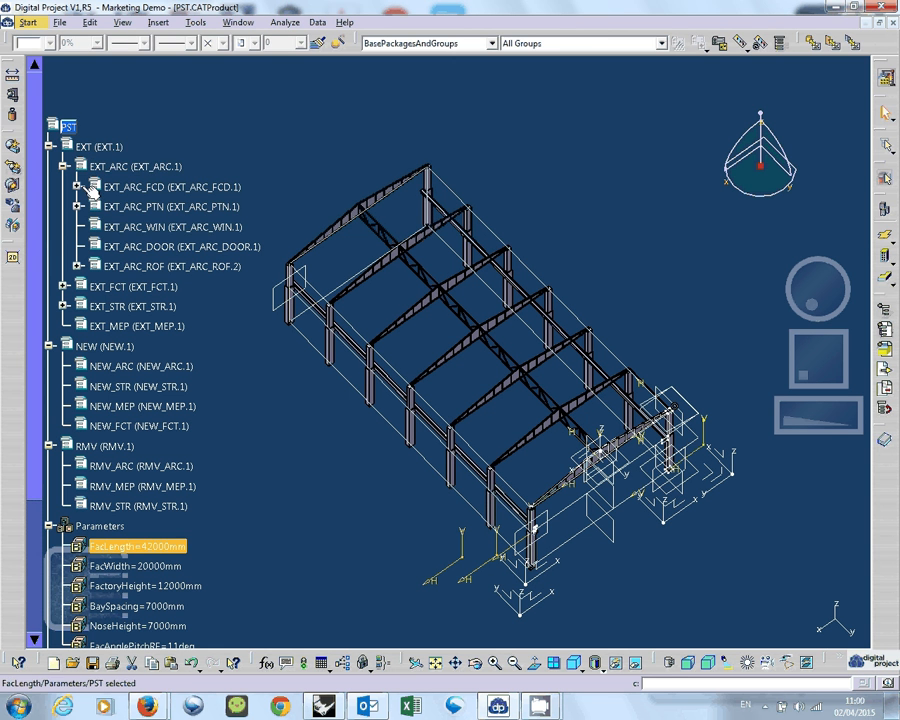
# Expand the EXT_ARC_FCD branch and inspect the contents of its EXT_ARC_FCD_DRV part, leaving that part collapsed.
pyautogui.click(77, 186)
pyautogui.click(91, 206)
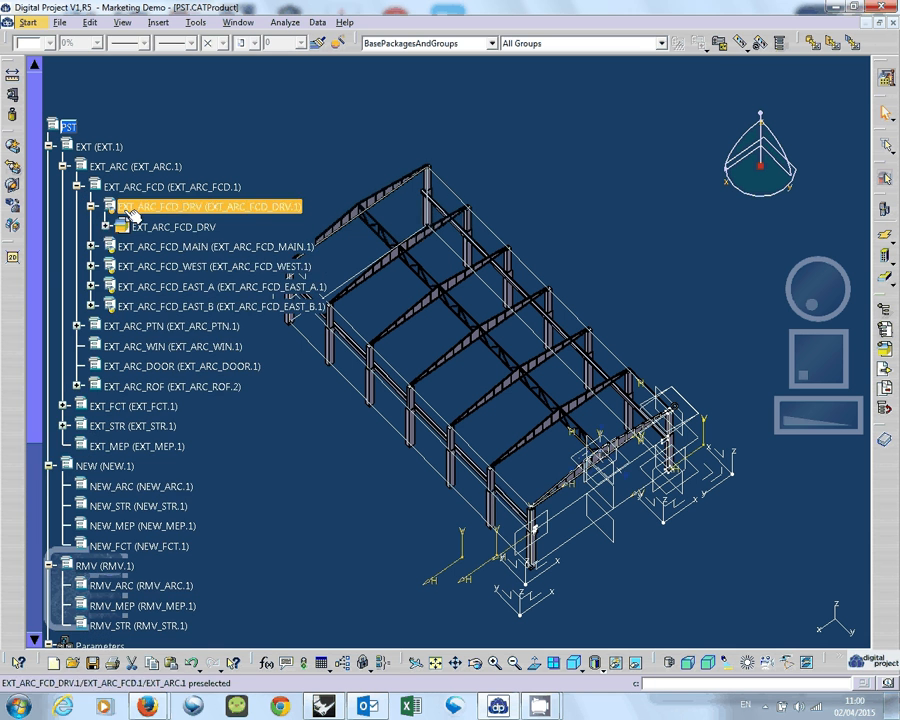
pyautogui.click(106, 226)
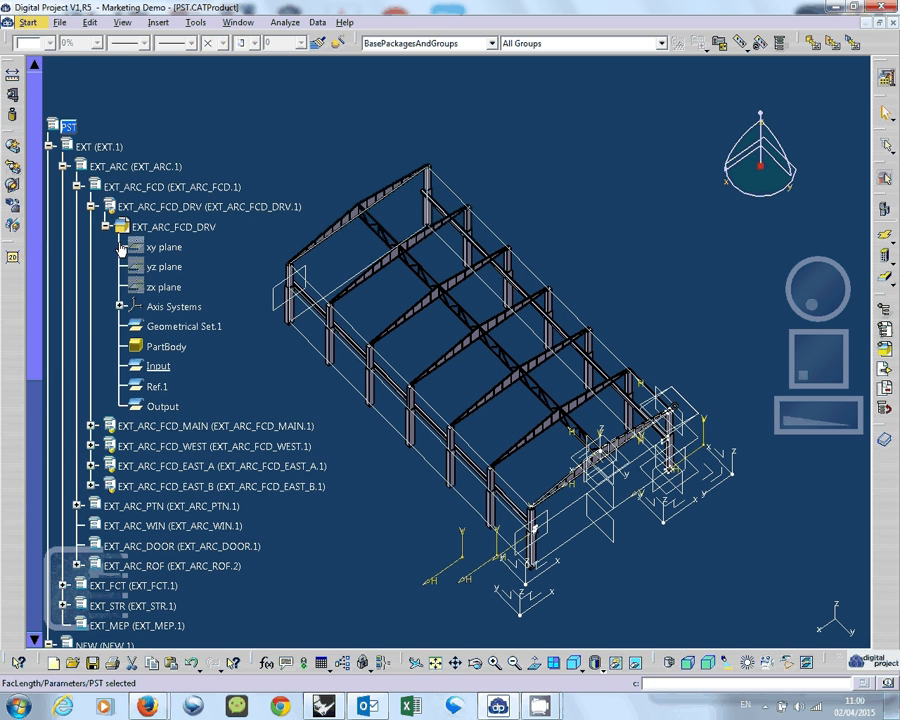
pyautogui.click(91, 206)
pyautogui.scroll(-3, 88, 232)
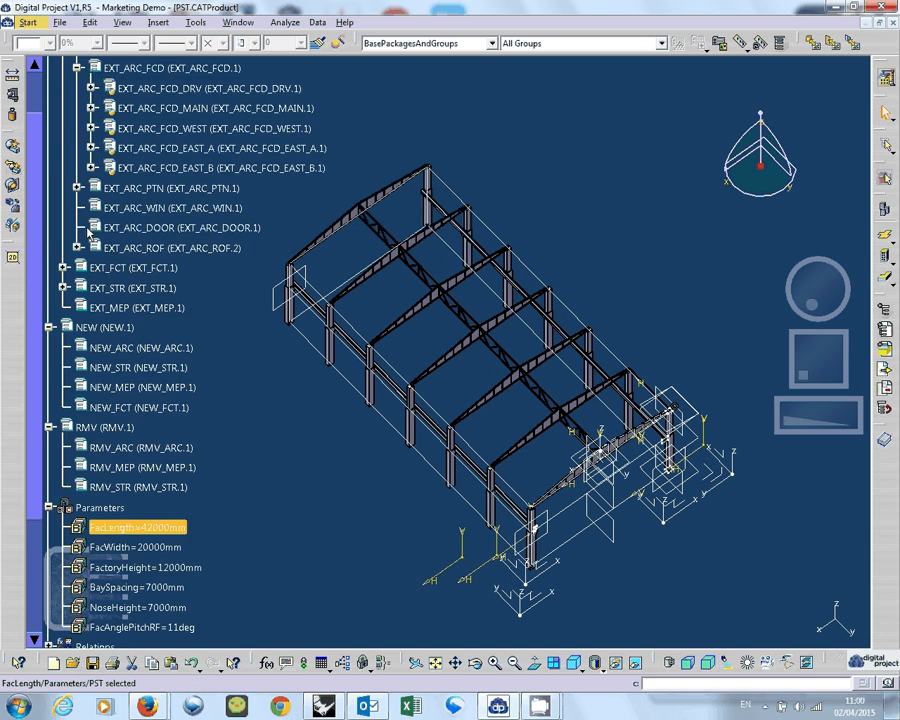
# Expand EXT_STR down to EXT_STR_COL and inspect the contents of the EXT_STR_COL_TYP02 part, leaving that part collapsed.
pyautogui.click(63, 288)
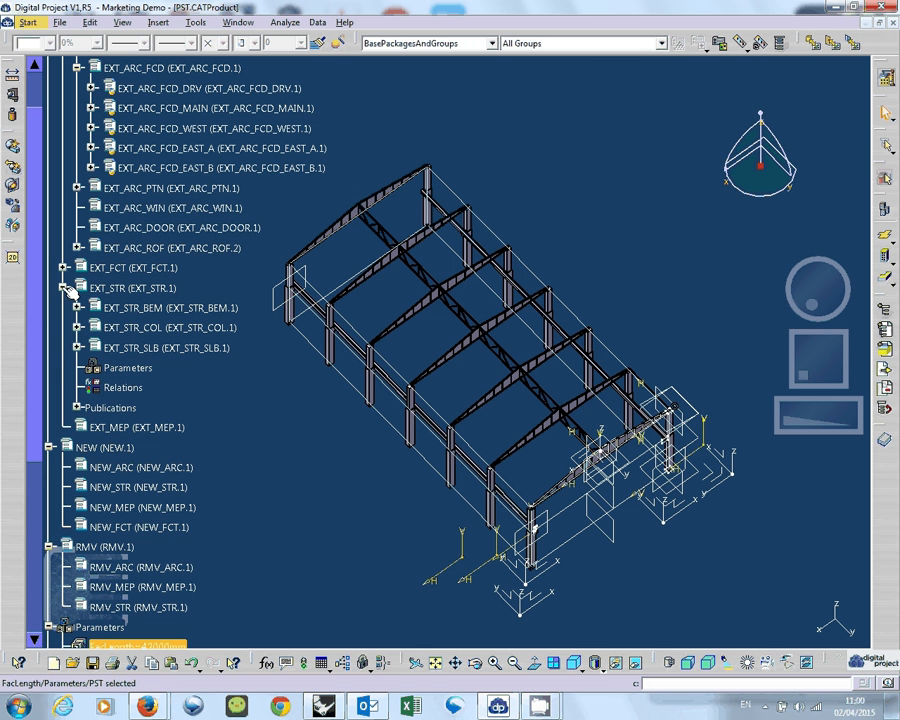
pyautogui.click(77, 327)
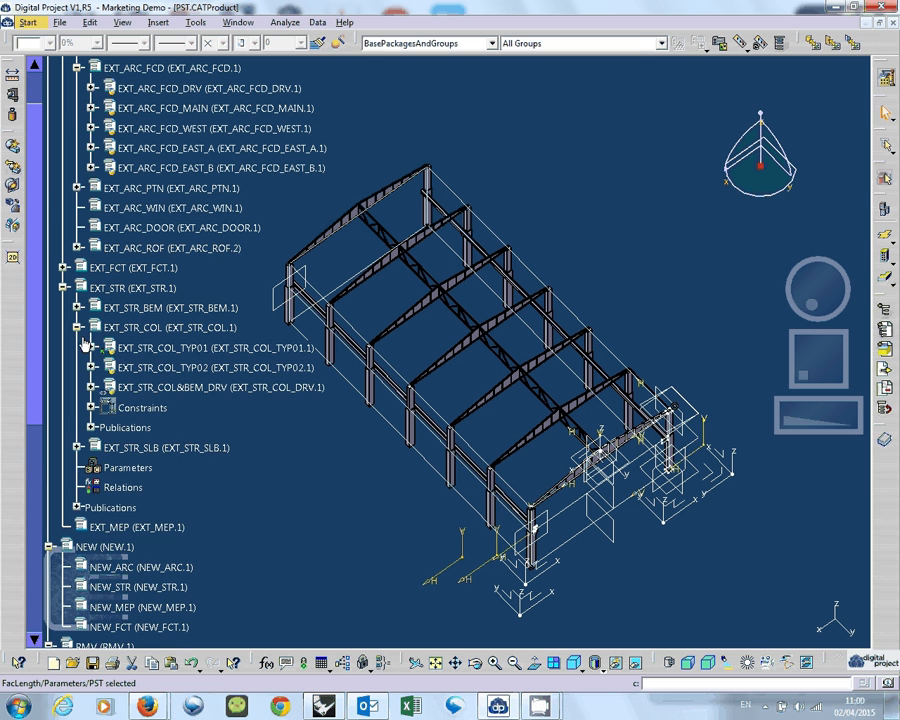
pyautogui.click(91, 367)
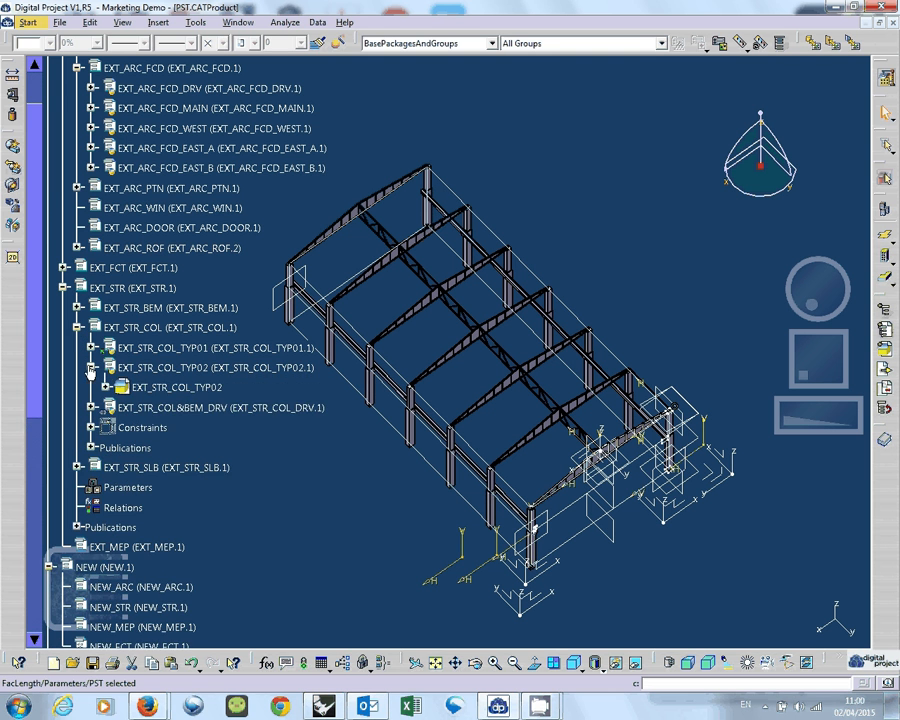
pyautogui.scroll(-1, 113, 348)
pyautogui.click(107, 329)
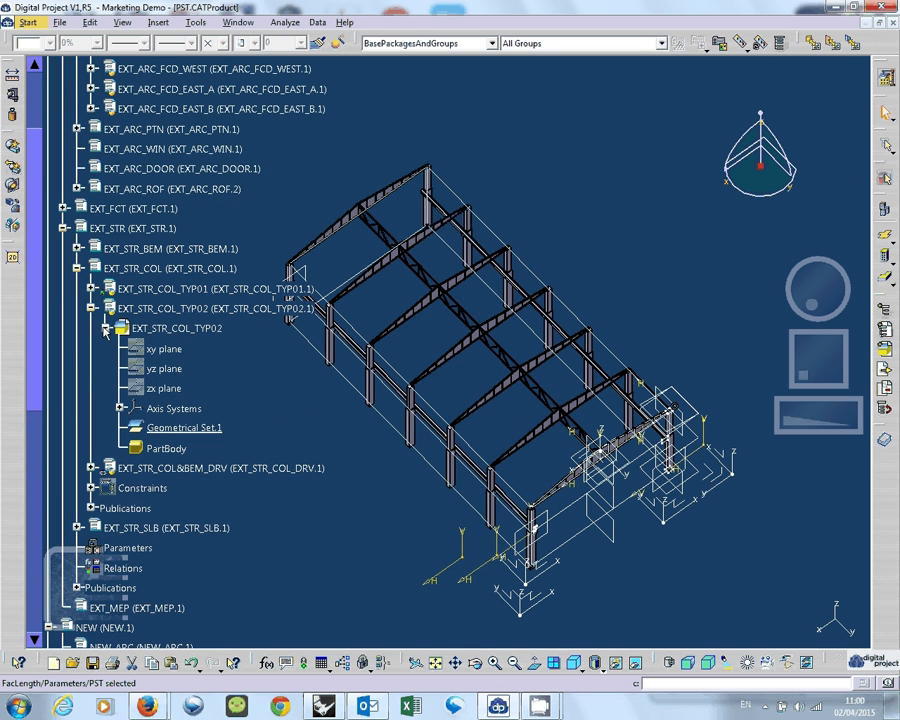
pyautogui.click(91, 309)
# Expand the EXT_STR_COL_TYP01 part to show the list of its parameters.
pyautogui.click(91, 289)
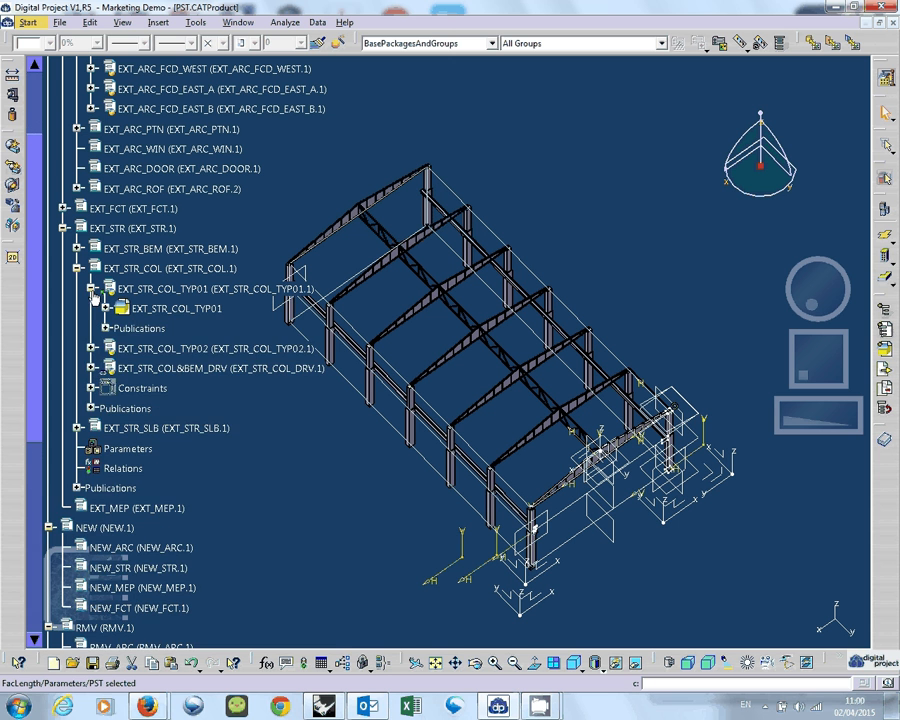
pyautogui.click(106, 309)
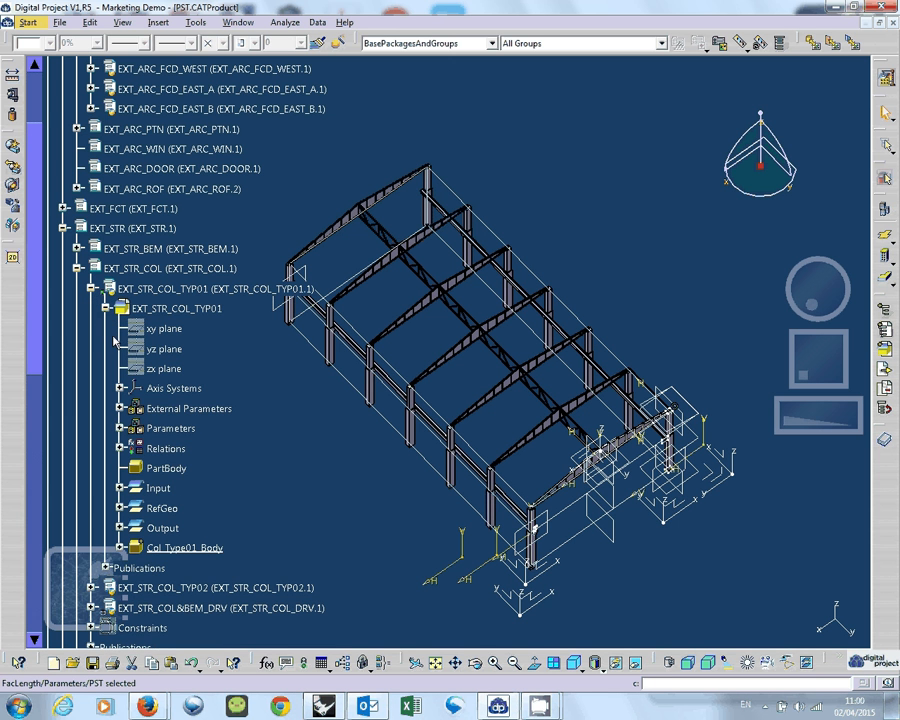
pyautogui.click(120, 428)
pyautogui.scroll(-2, 120, 435)
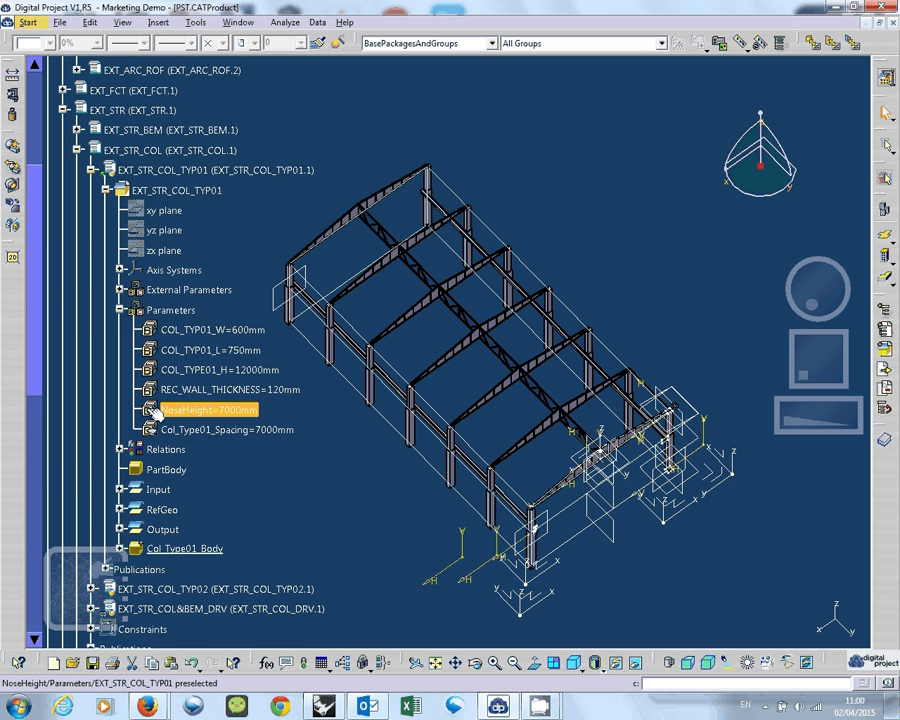
# Inspect the column part's NoseHeight parameter definition, close it, and compare it with the parameters of the PST product.
pyautogui.doubleClick(215, 418)
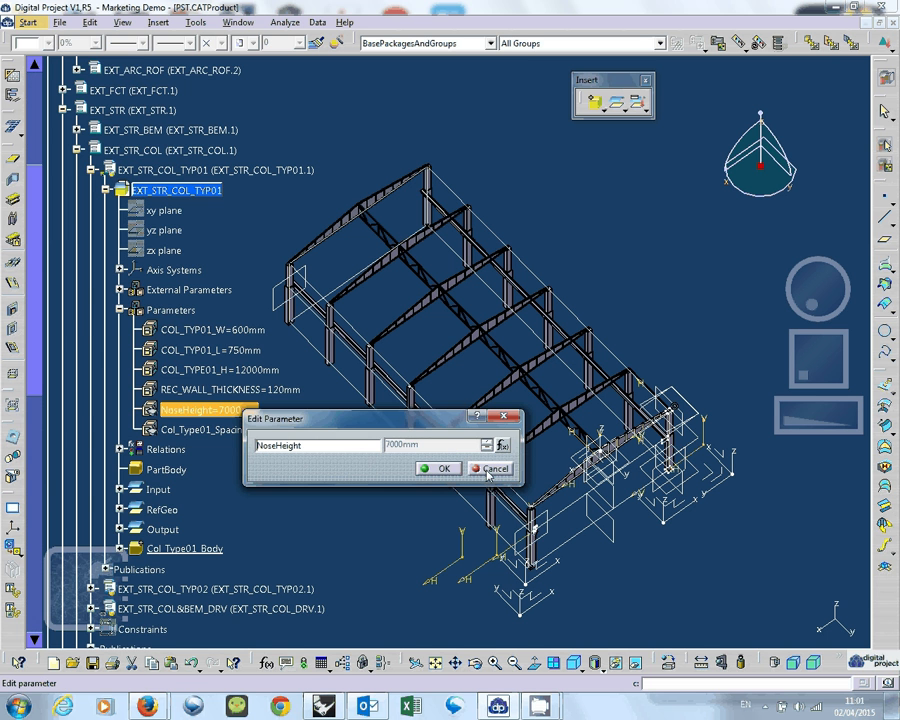
pyautogui.click(444, 468)
pyautogui.scroll(-4, 290, 478)
pyautogui.scroll(-5, 205, 335)
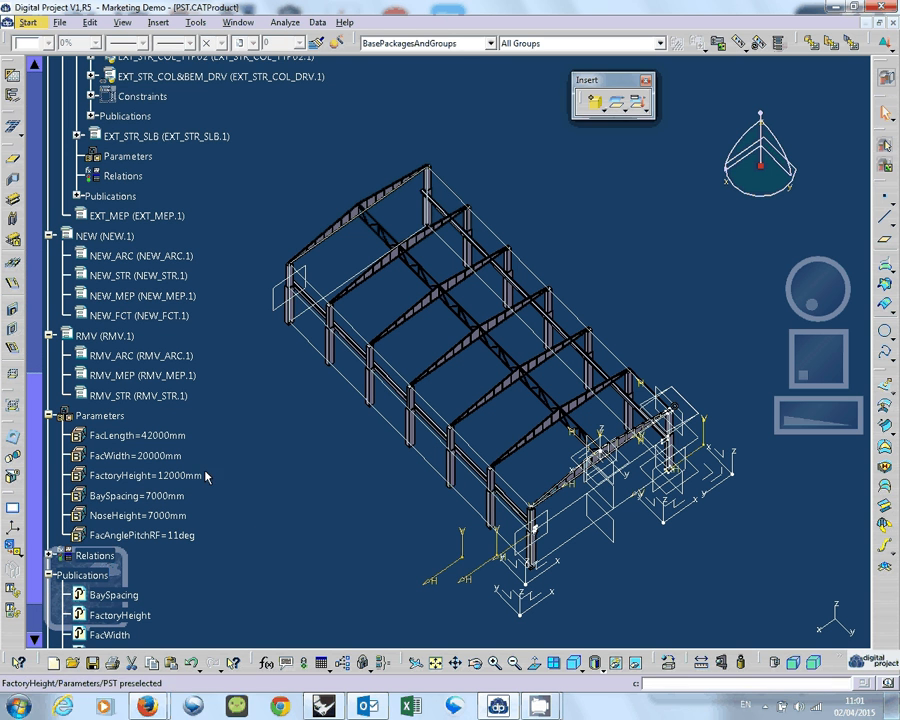
pyautogui.scroll(6, 213, 348)
pyautogui.scroll(4, 213, 348)
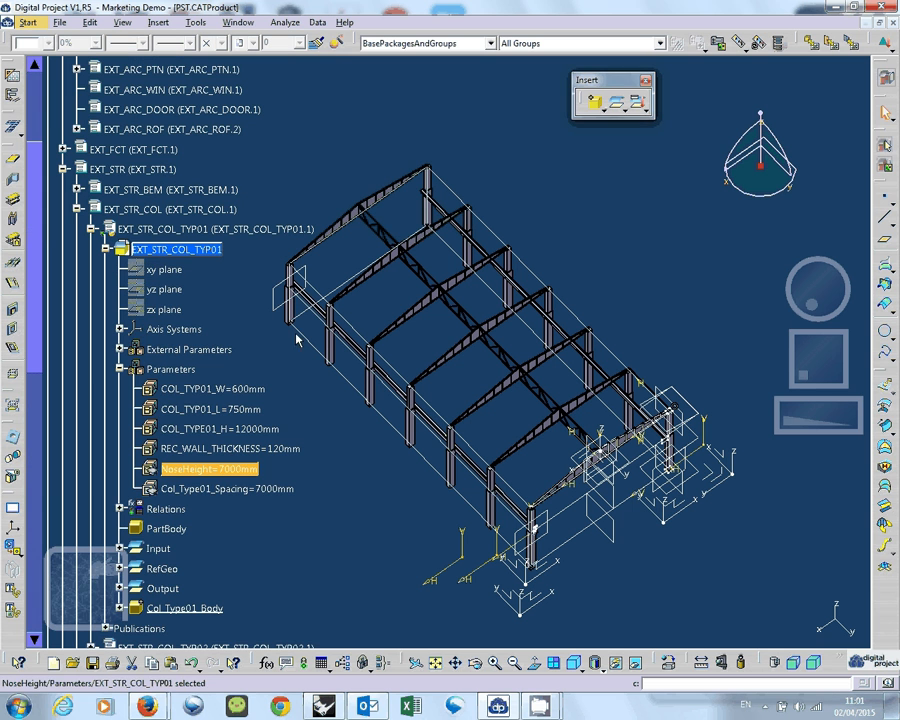
# Collapse the EXT_STR_COL branch and look over the overall product structure, including the NEW and RMV branches.
pyautogui.click(77, 208)
pyautogui.scroll(-2, 130, 292)
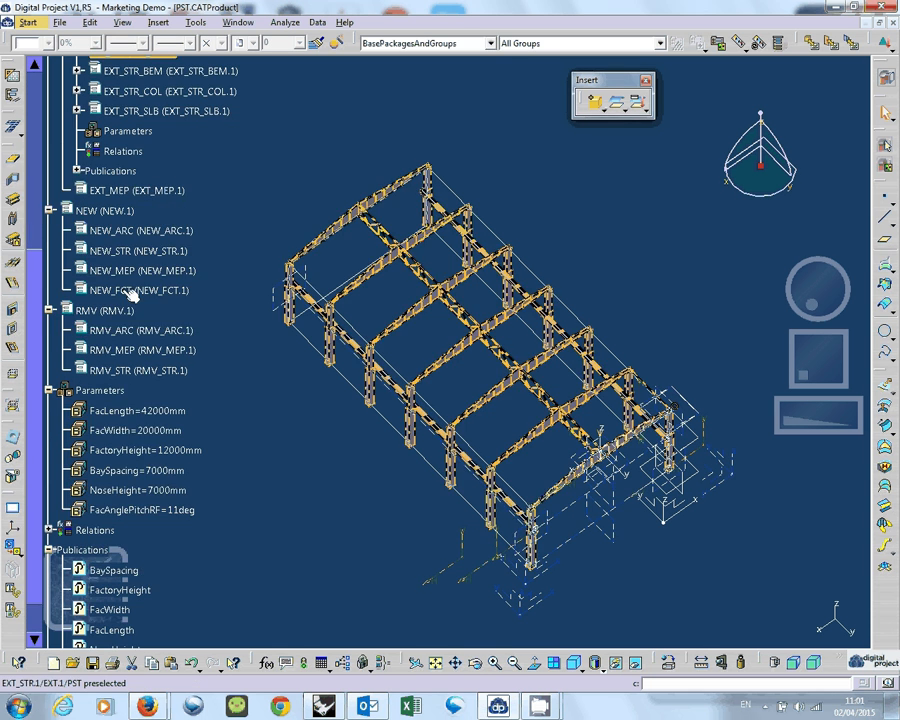
pyautogui.scroll(3, 130, 292)
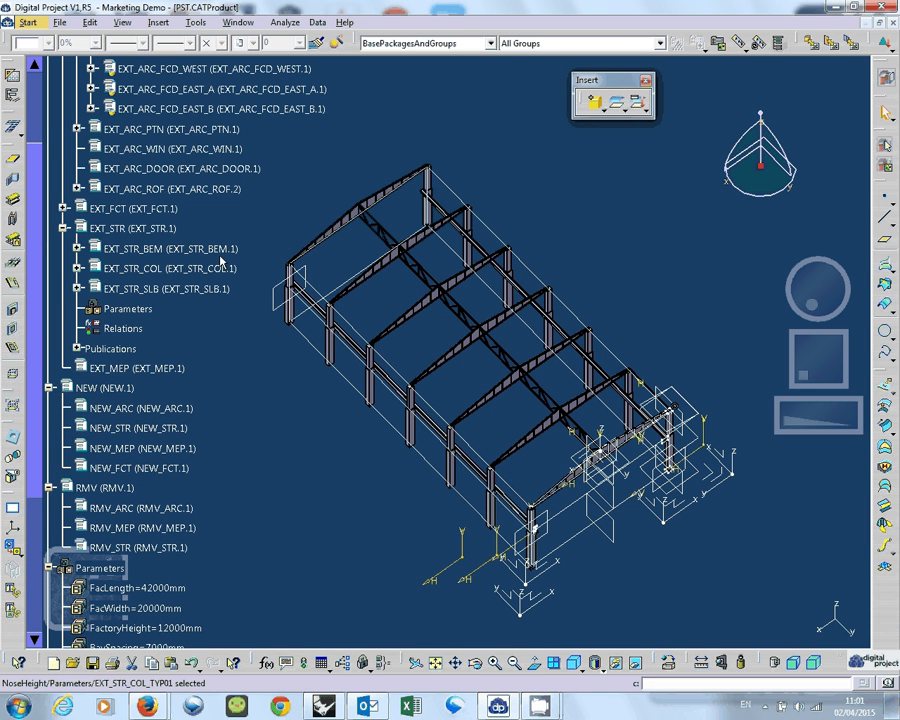
pyautogui.scroll(3, 221, 262)
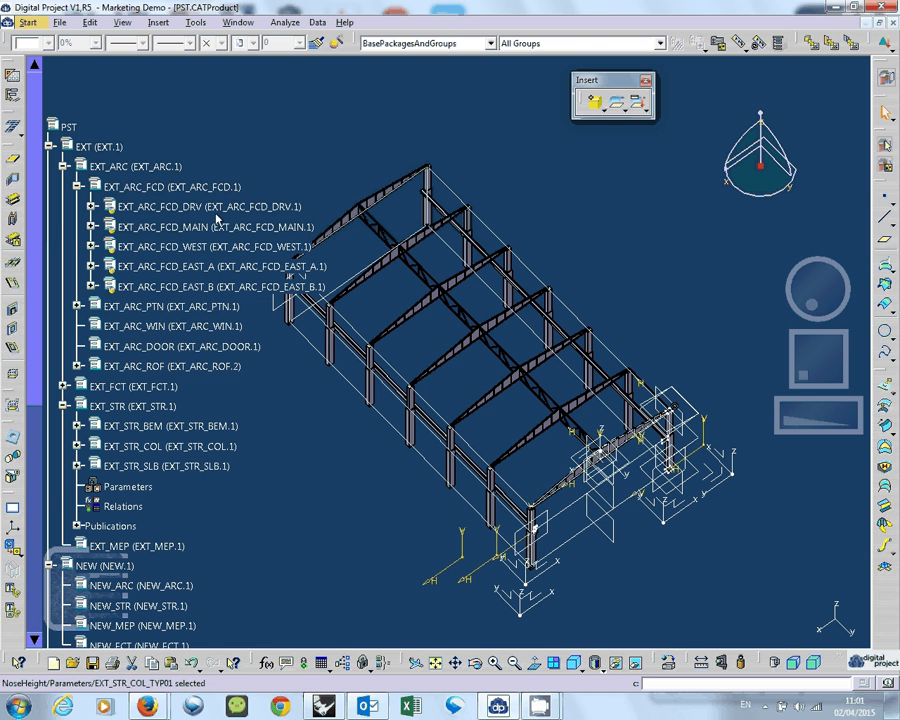
# Select EXT_ARC_FCD and its EXT_ARC_FCD_EAST_A sub-product to examine how the façade is organised.
pyautogui.click(115, 214)
pyautogui.click(130, 189)
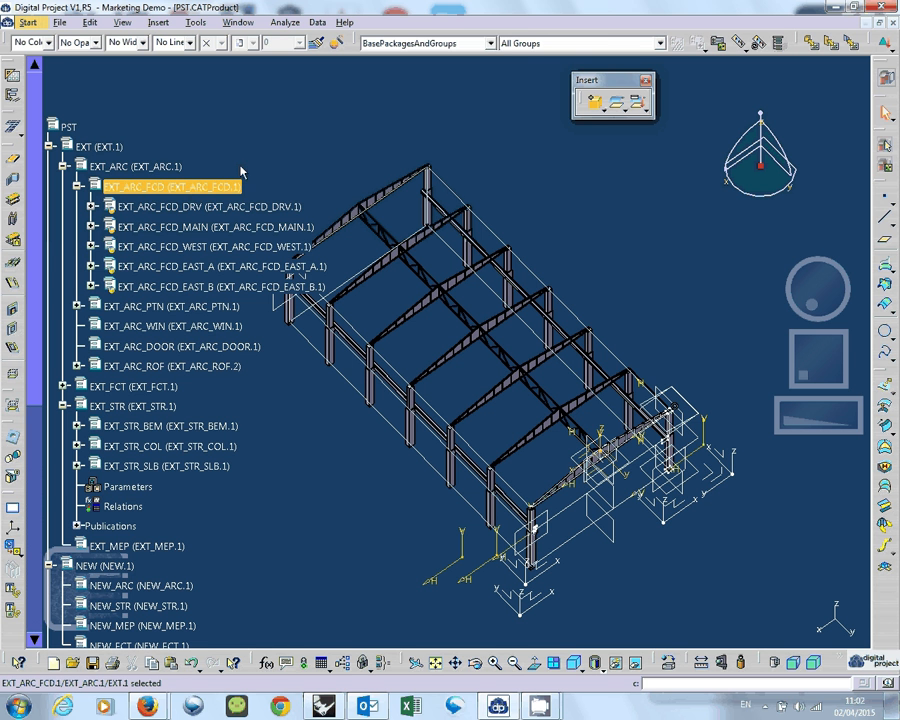
pyautogui.scroll(-2, 160, 160)
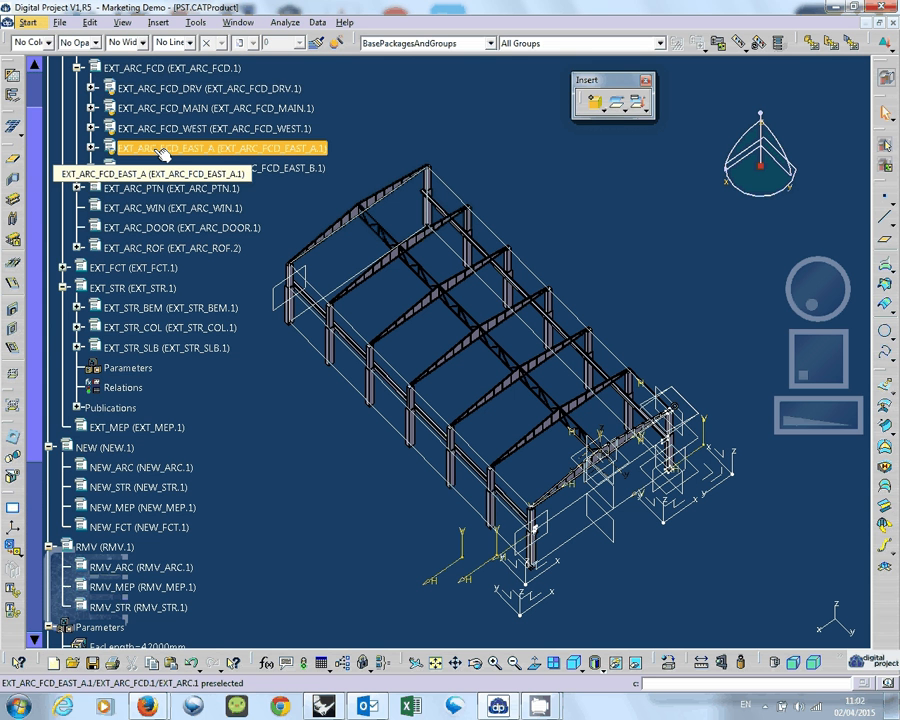
pyautogui.scroll(1, 162, 152)
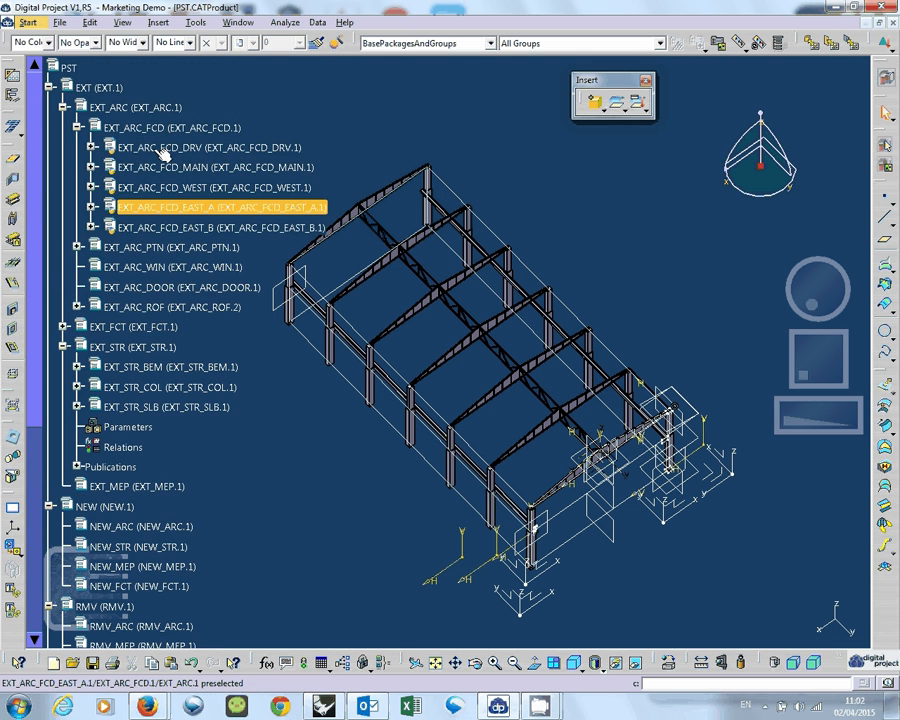
pyautogui.scroll(1, 163, 155)
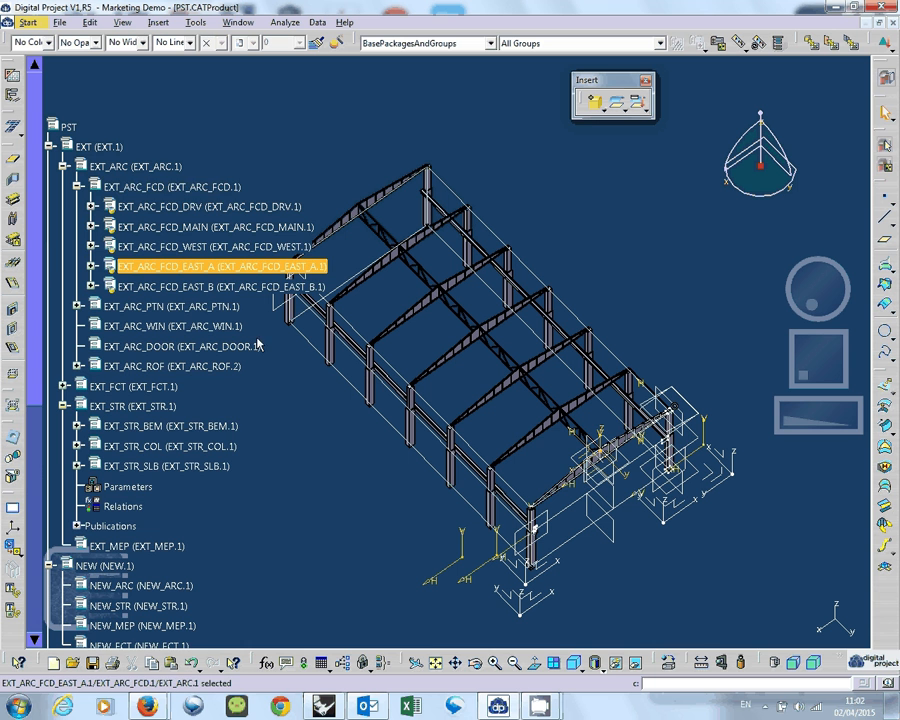
# Collapse the EXT_ARC_FCD, EXT_ARC and EXT_STR branches of the specification tree.
pyautogui.click(77, 186)
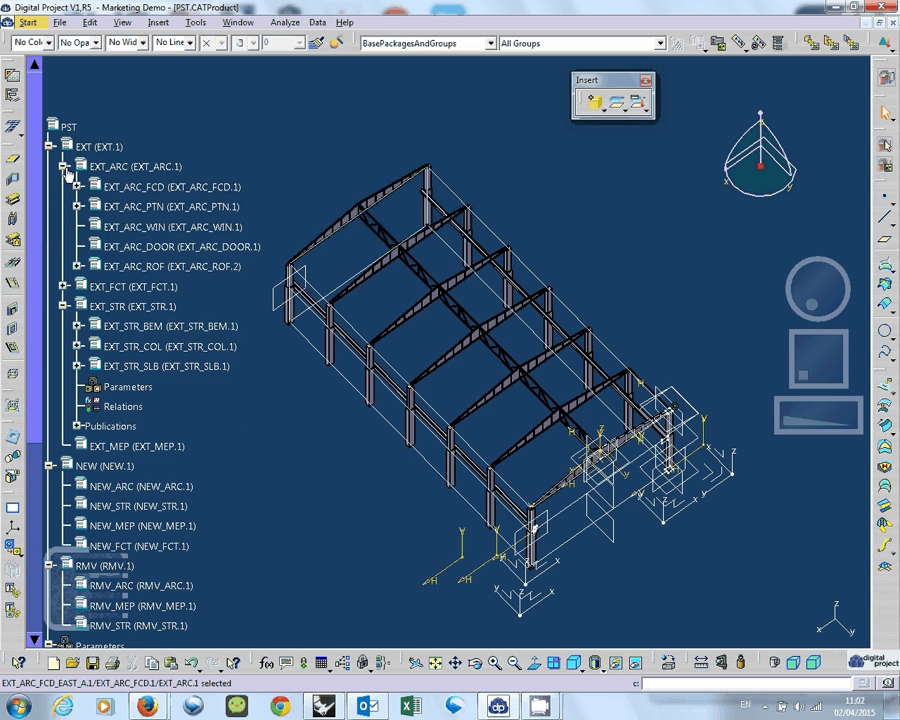
pyautogui.click(64, 166)
pyautogui.click(63, 208)
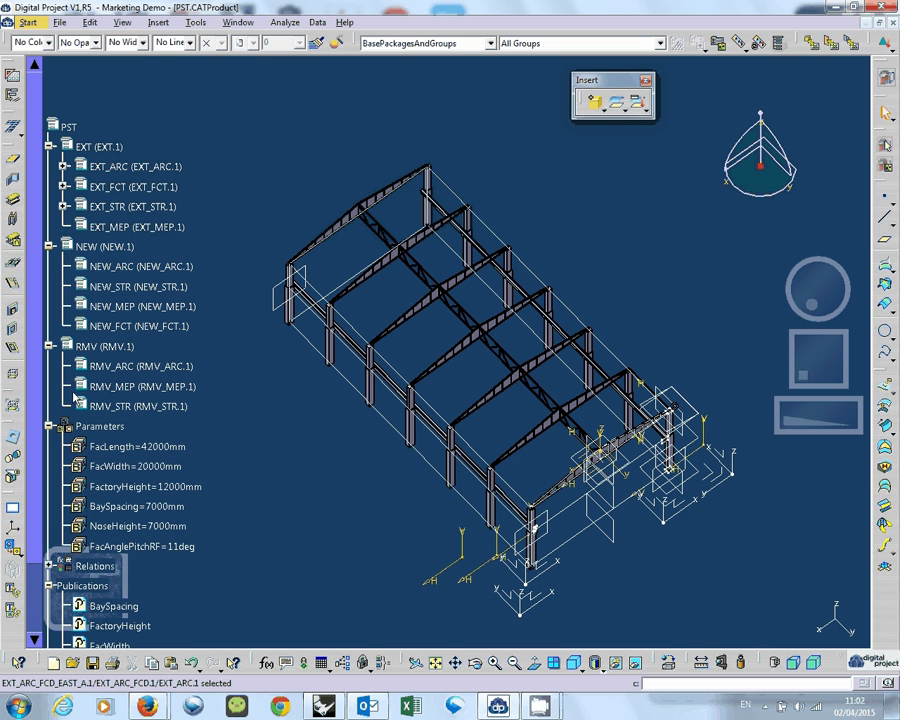
# Expand the specification tree to its first level of nodes.
pyautogui.click(122, 22)
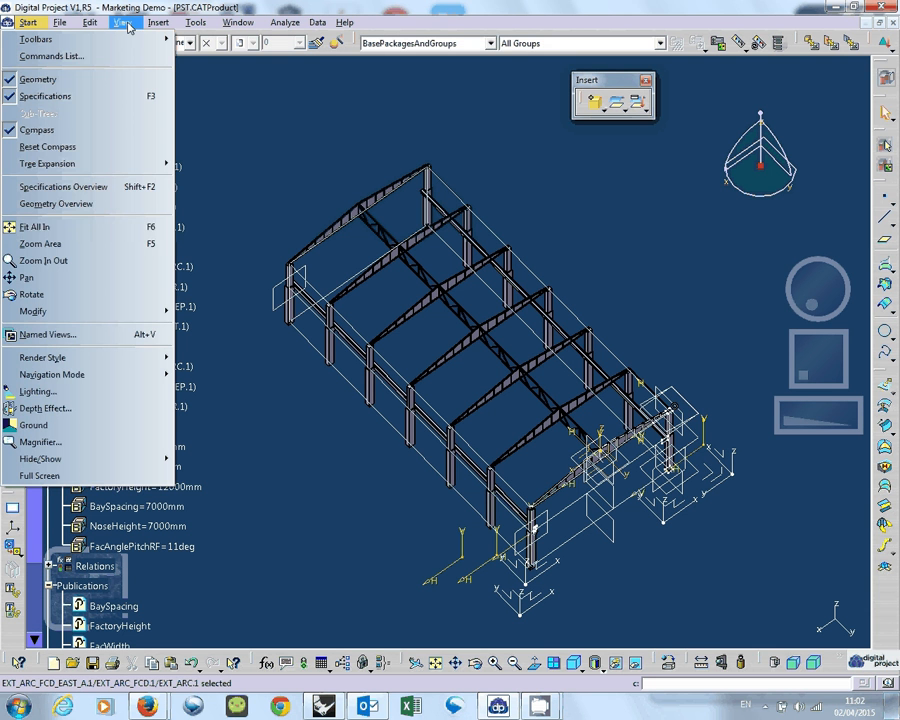
pyautogui.moveTo(110, 163)
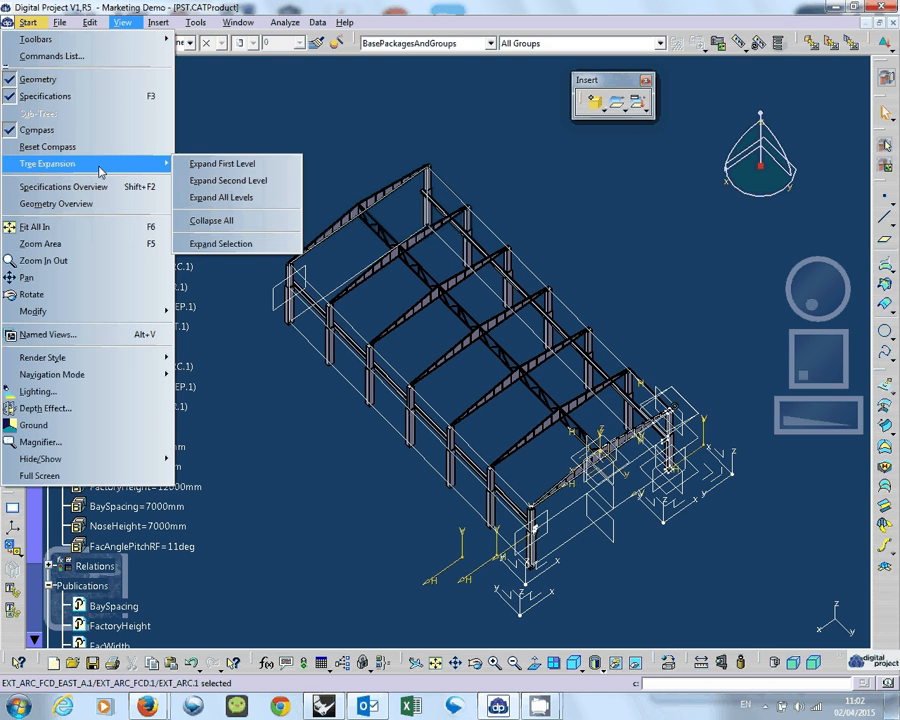
pyautogui.click(225, 166)
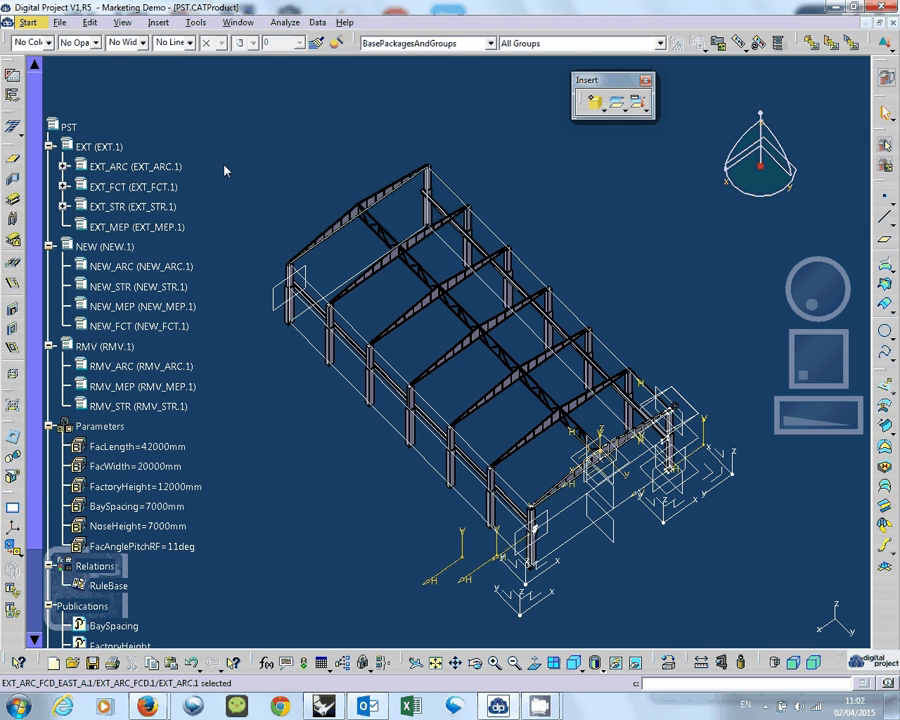
# Expand the specification tree to its second level and review the EXT sub-products.
pyautogui.click(122, 22)
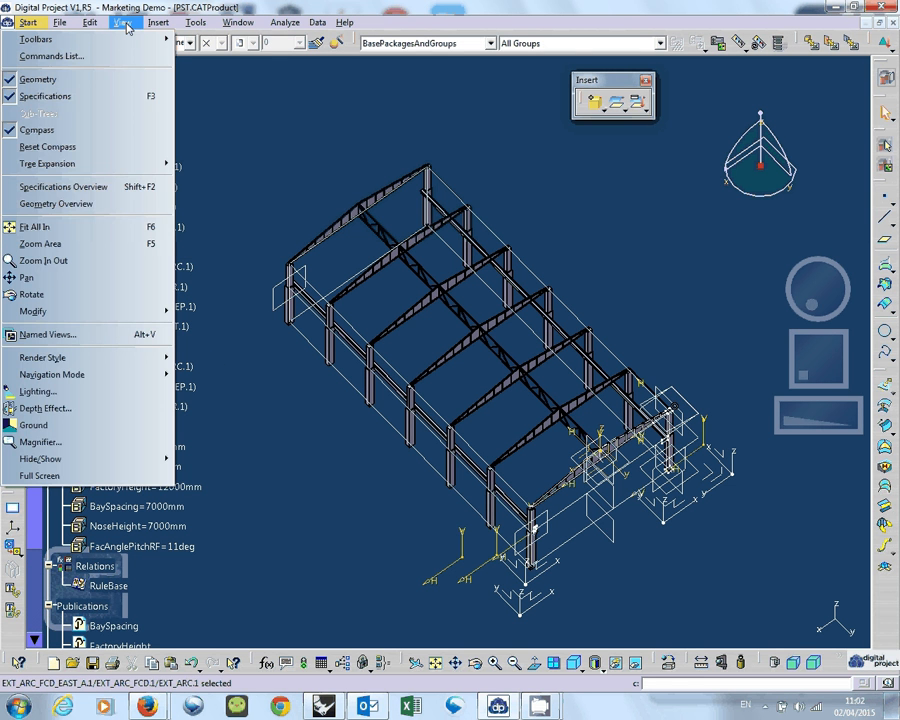
pyautogui.moveTo(110, 163)
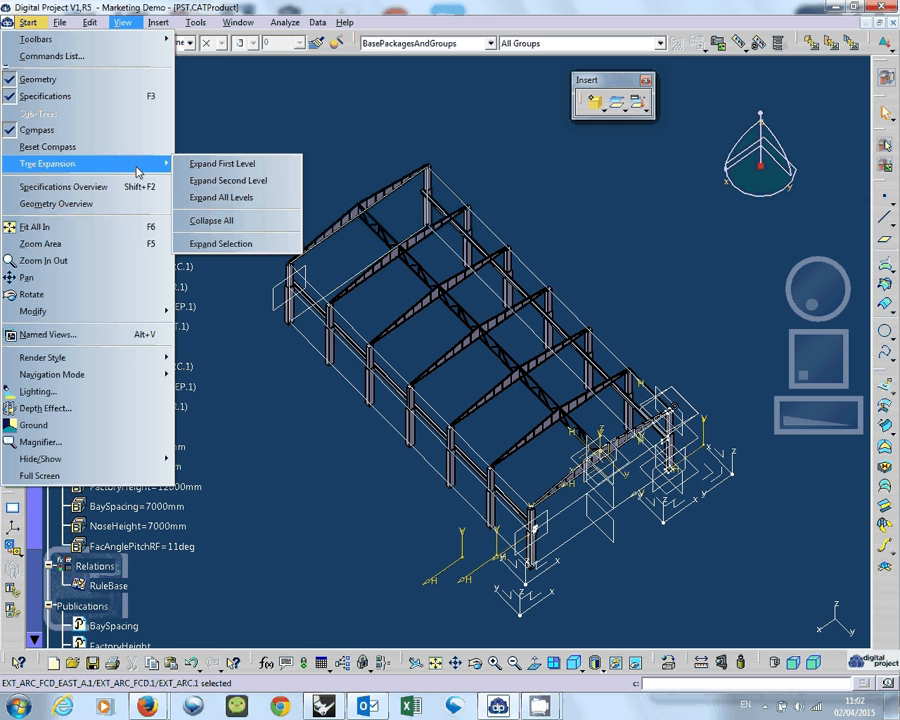
pyautogui.click(233, 180)
pyautogui.scroll(-3, 124, 255)
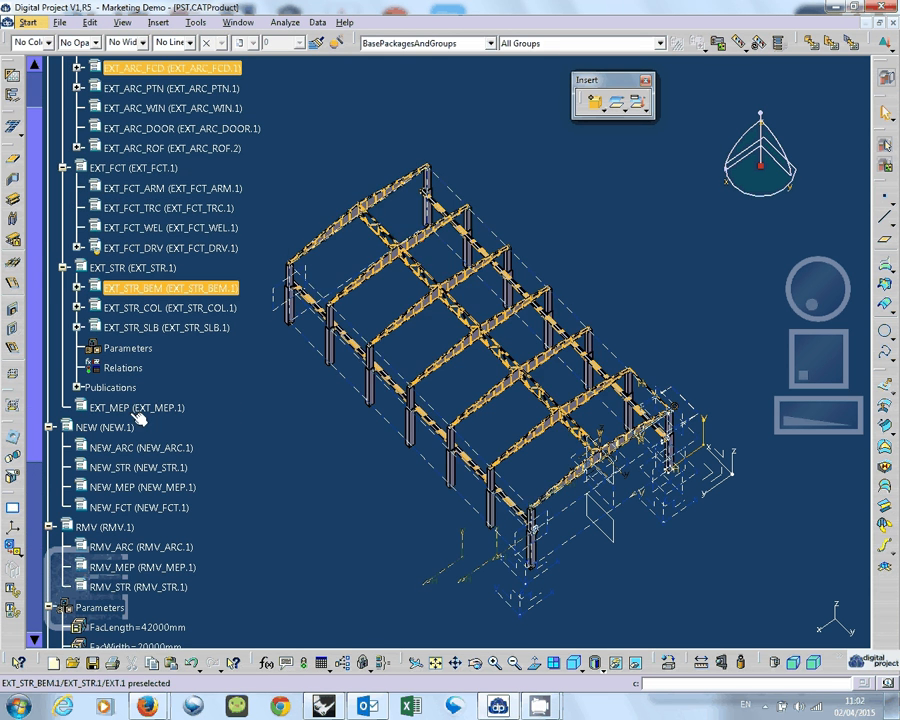
pyautogui.scroll(1, 181, 287)
pyautogui.scroll(1, 181, 287)
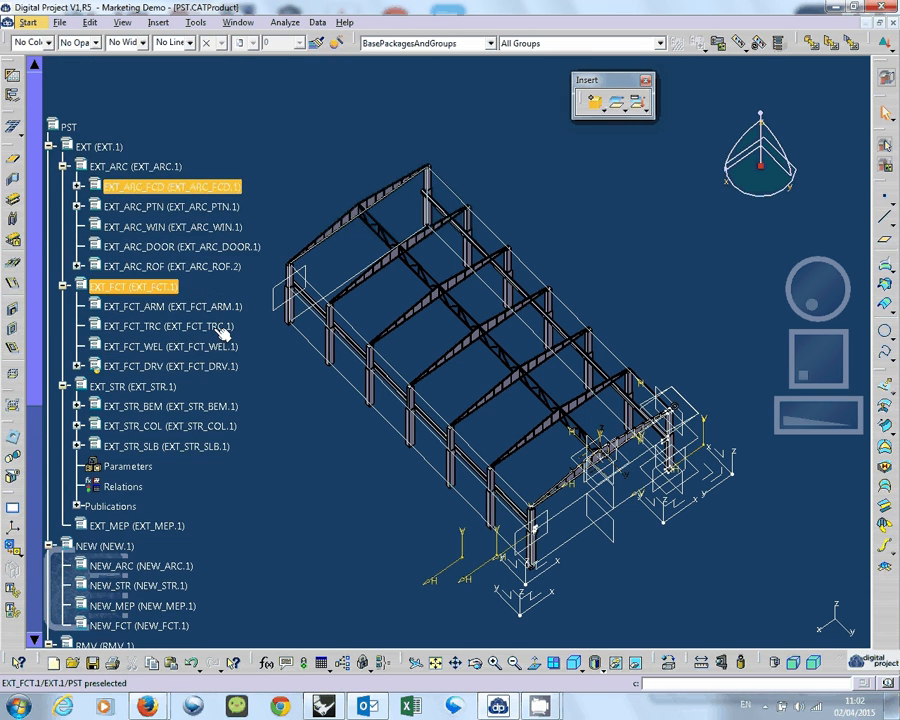
# Examine the NEW and RMV branches, selecting NEW_ARC, NEW_STR, NEW_MEP and the RMV product in turn.
pyautogui.scroll(-1, 224, 290)
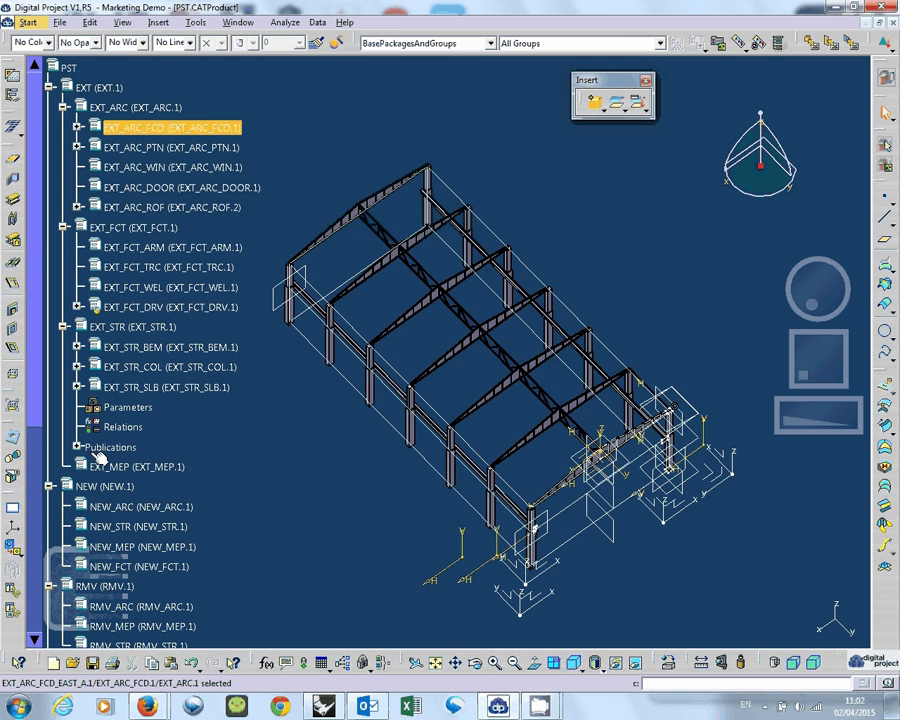
pyautogui.scroll(-1, 115, 336)
pyautogui.scroll(-1, 241, 464)
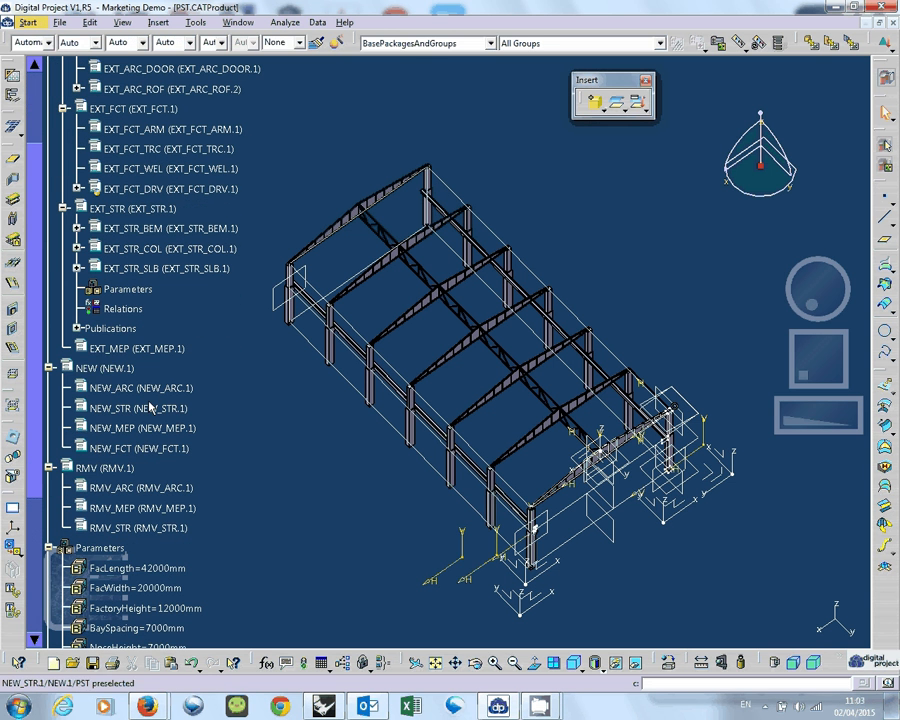
pyautogui.click(104, 368)
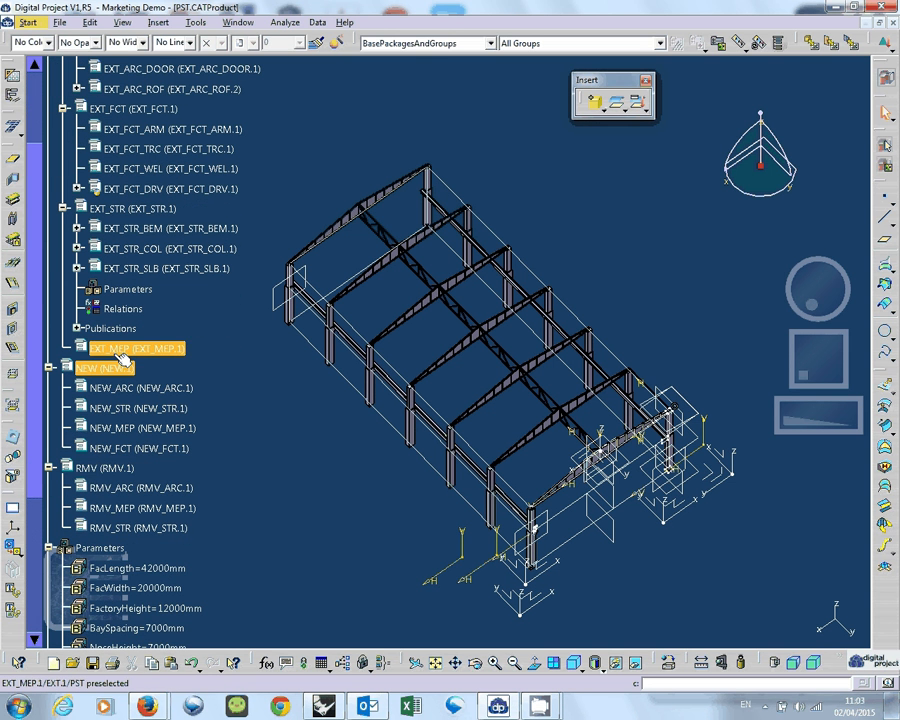
pyautogui.click(110, 408)
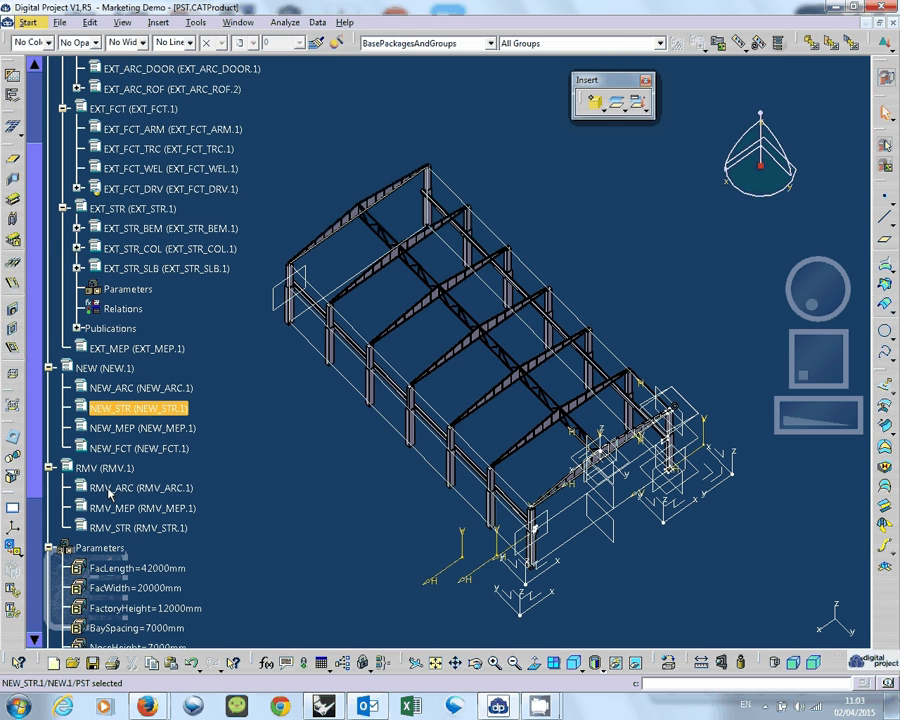
pyautogui.click(125, 427)
pyautogui.click(100, 468)
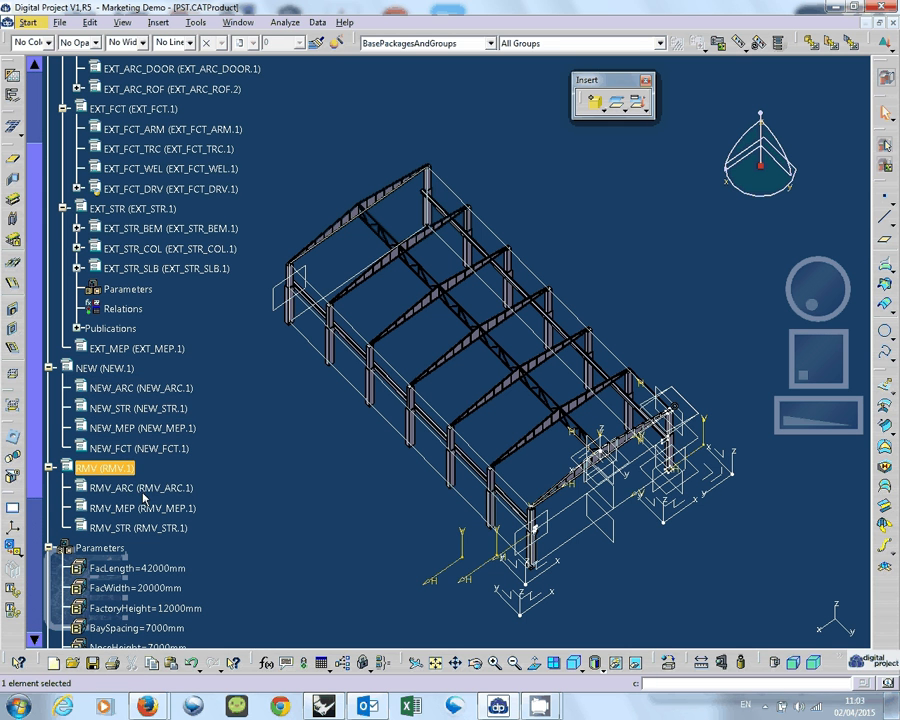
pyautogui.scroll(1, 118, 455)
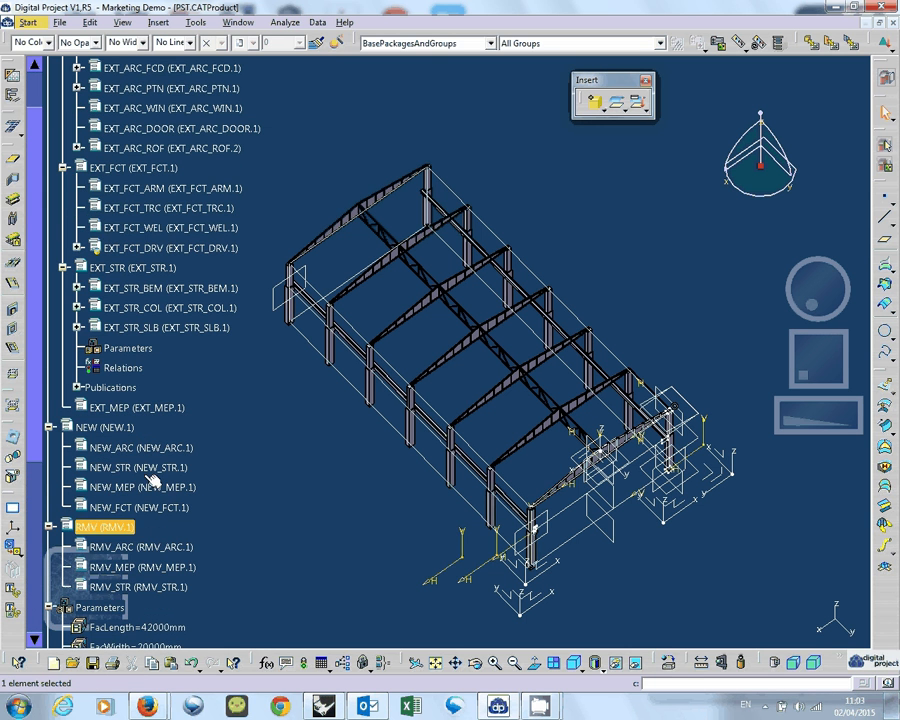
# Review the specification tree, expanding EXT_ARC_FCD and its EXT_ARC_FCD_DRV part to inspect their contents and collapsing them again.
pyautogui.scroll(-1, 120, 560)
pyautogui.scroll(2, 237, 395)
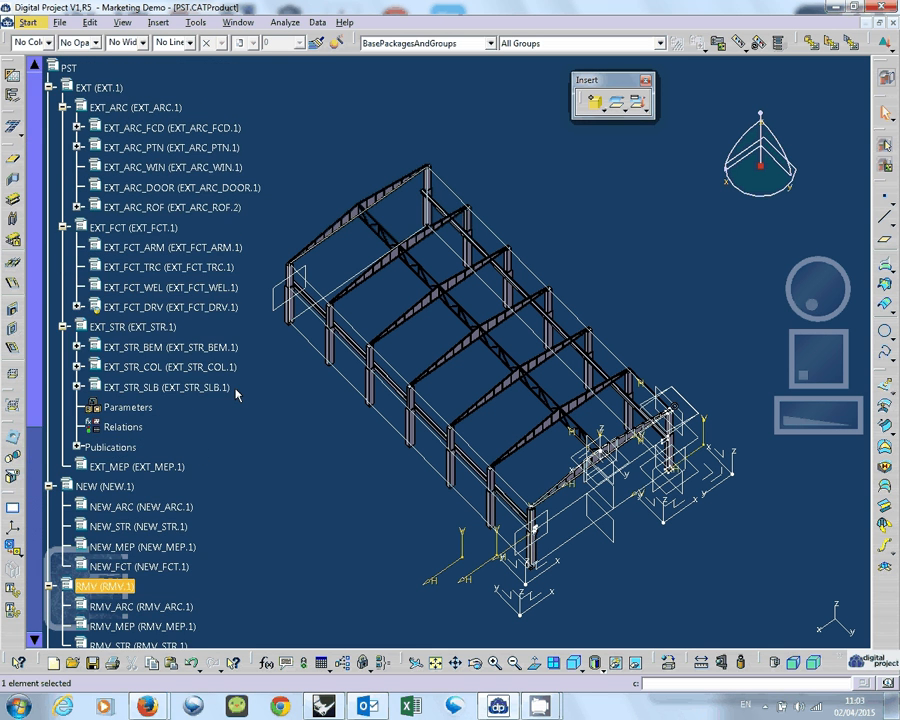
pyautogui.scroll(-2, 227, 416)
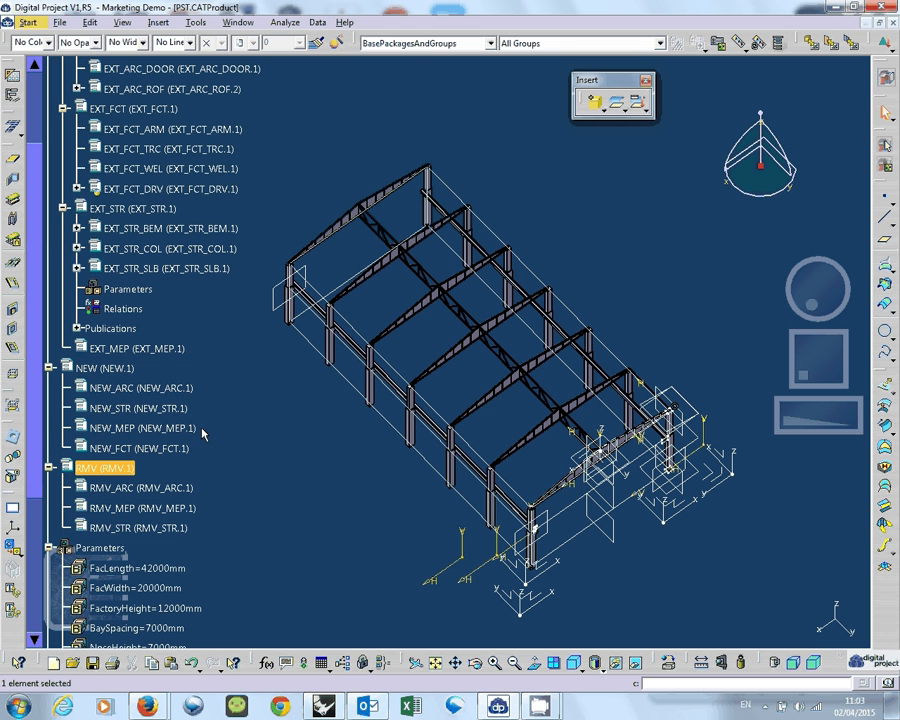
pyautogui.scroll(2, 203, 430)
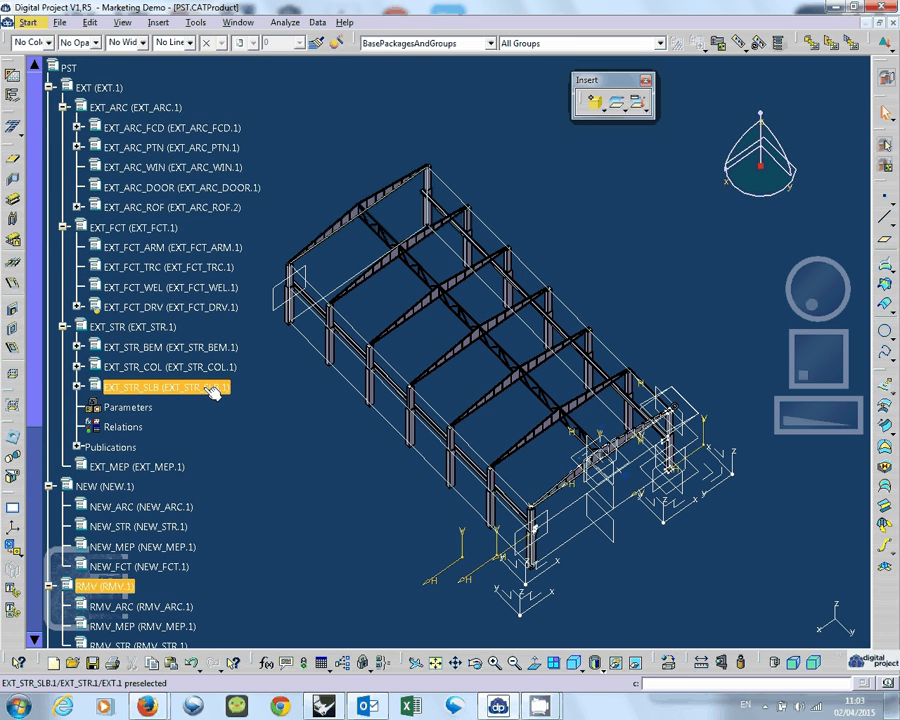
pyautogui.click(77, 128)
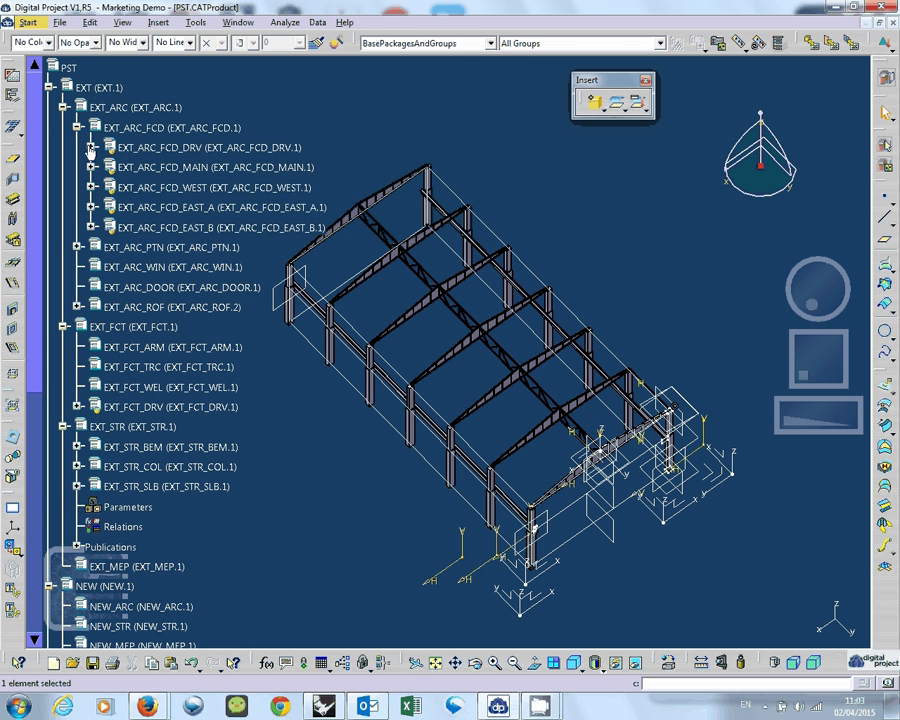
pyautogui.click(91, 147)
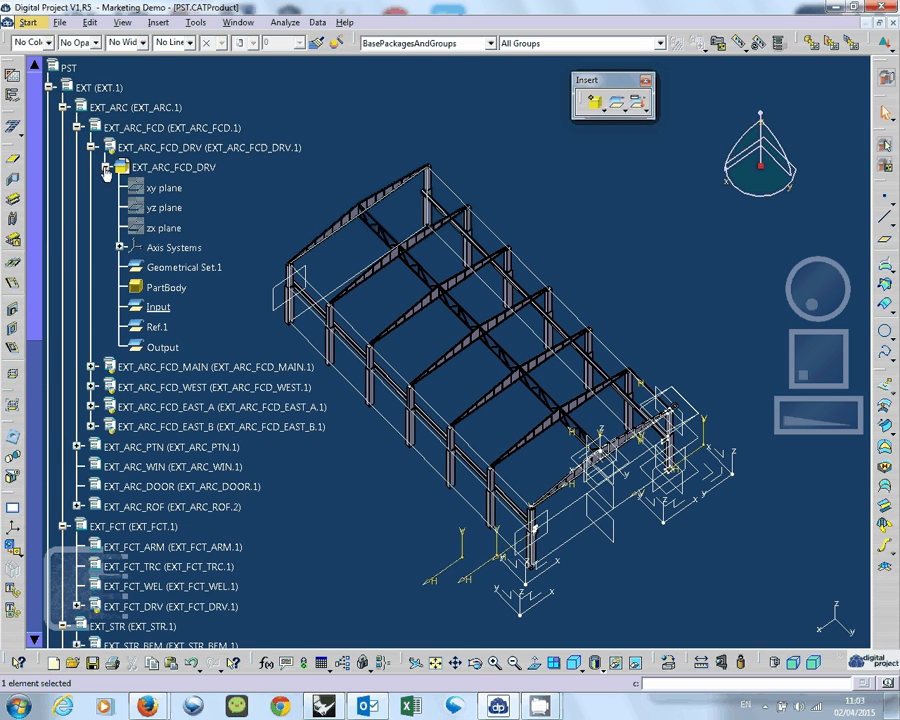
pyautogui.click(105, 168)
pyautogui.click(91, 147)
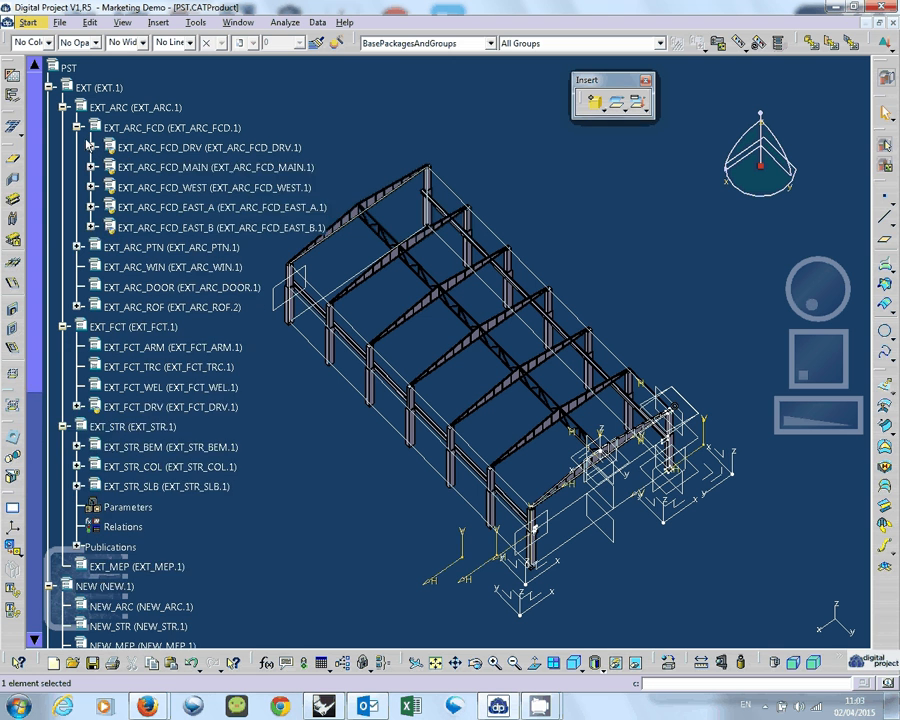
pyautogui.click(77, 127)
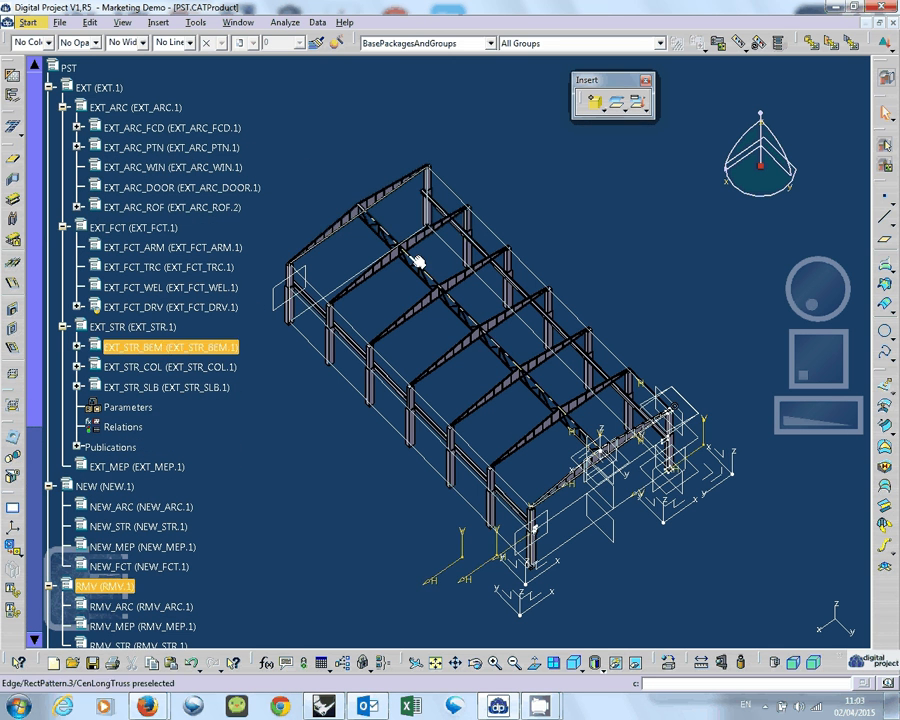
# Examine the EXT_STR product and its sub-products, expanding and collapsing the EXT_STR_SLB slab branch.
pyautogui.click(100, 327)
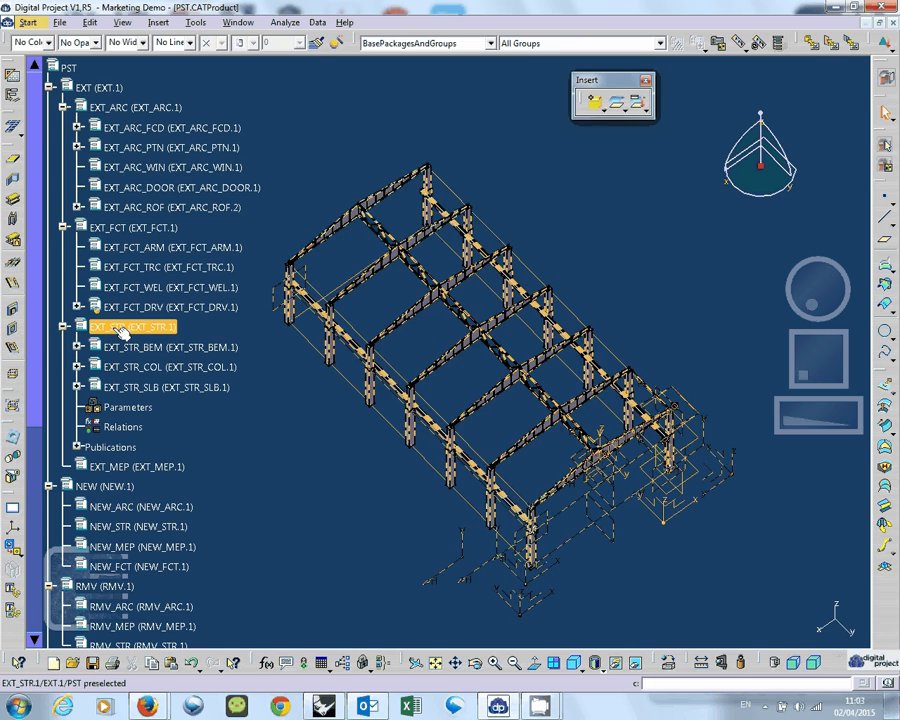
pyautogui.scroll(-2, 237, 321)
pyautogui.click(199, 302)
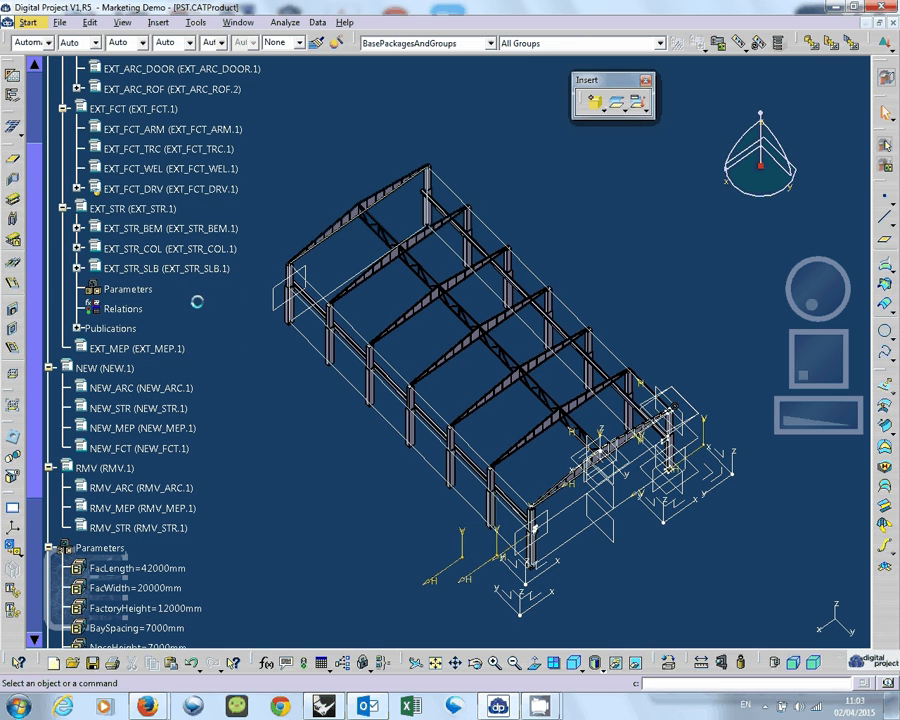
pyautogui.click(192, 235)
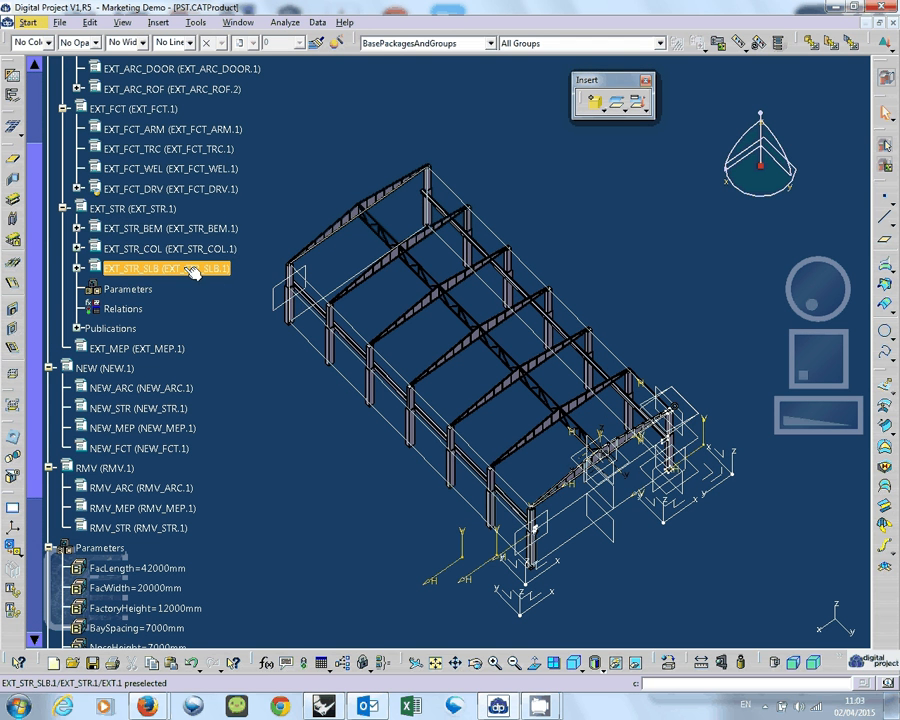
pyautogui.click(192, 271)
pyautogui.click(78, 269)
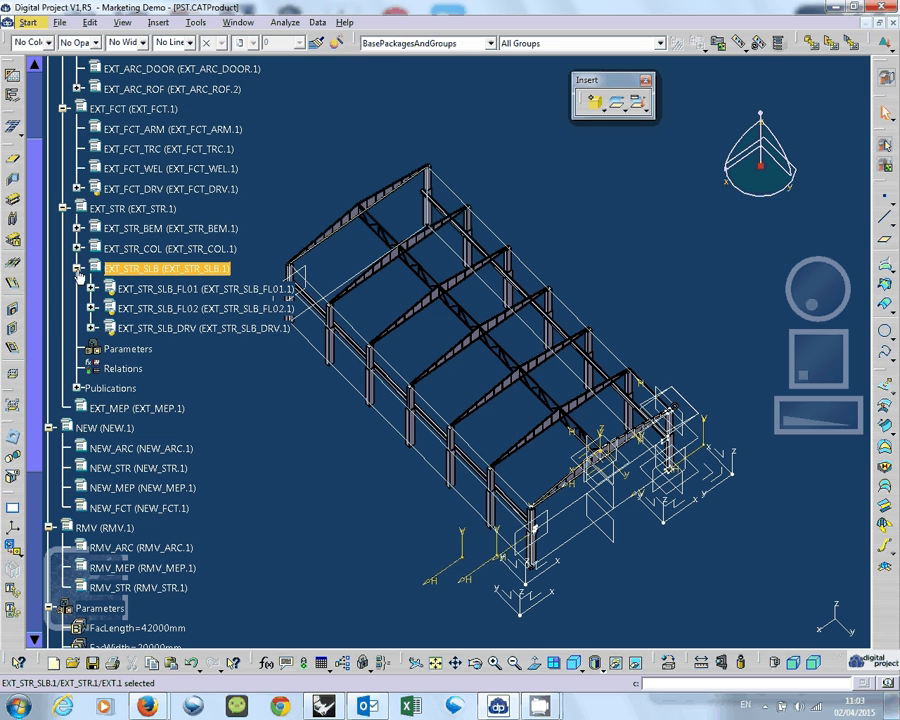
pyautogui.click(78, 269)
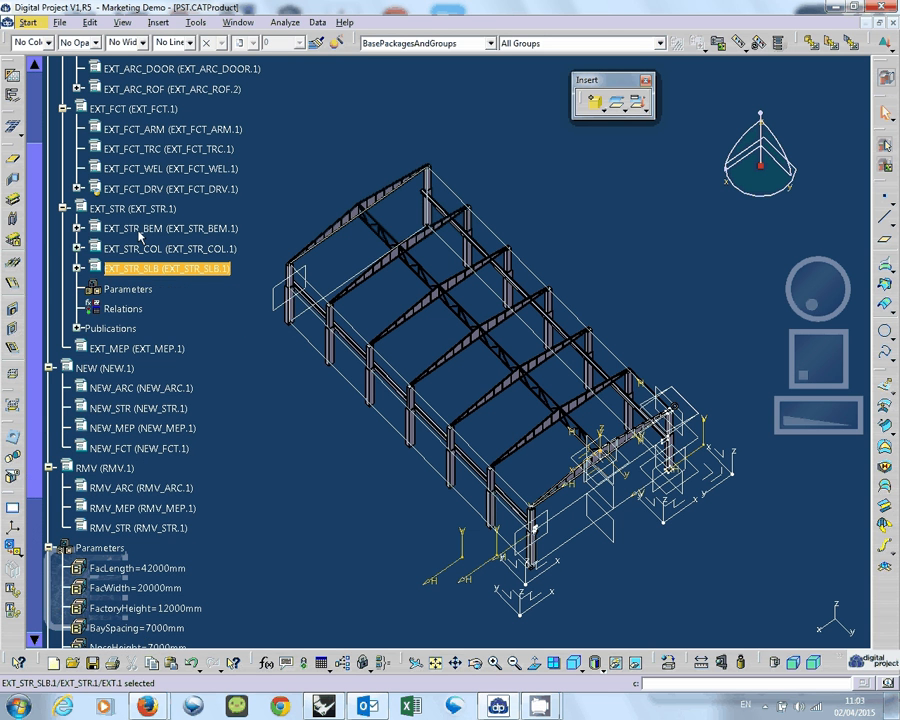
# Expand EXT_STR_BEM and examine its beam types in the tree and model, selecting EXT_STR_BEM_TYP03.
pyautogui.click(78, 229)
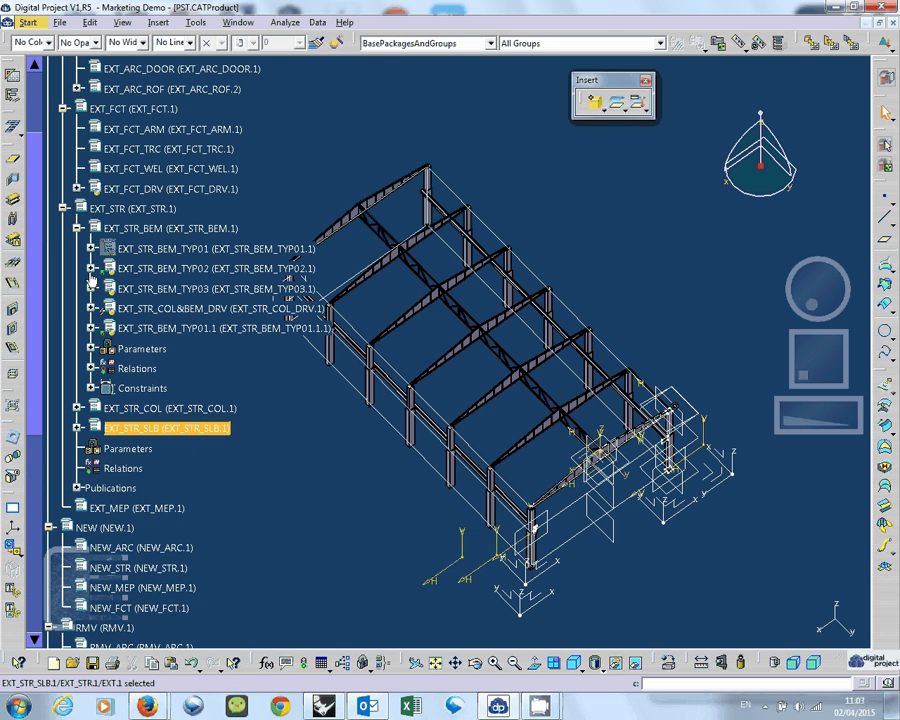
pyautogui.click(186, 290)
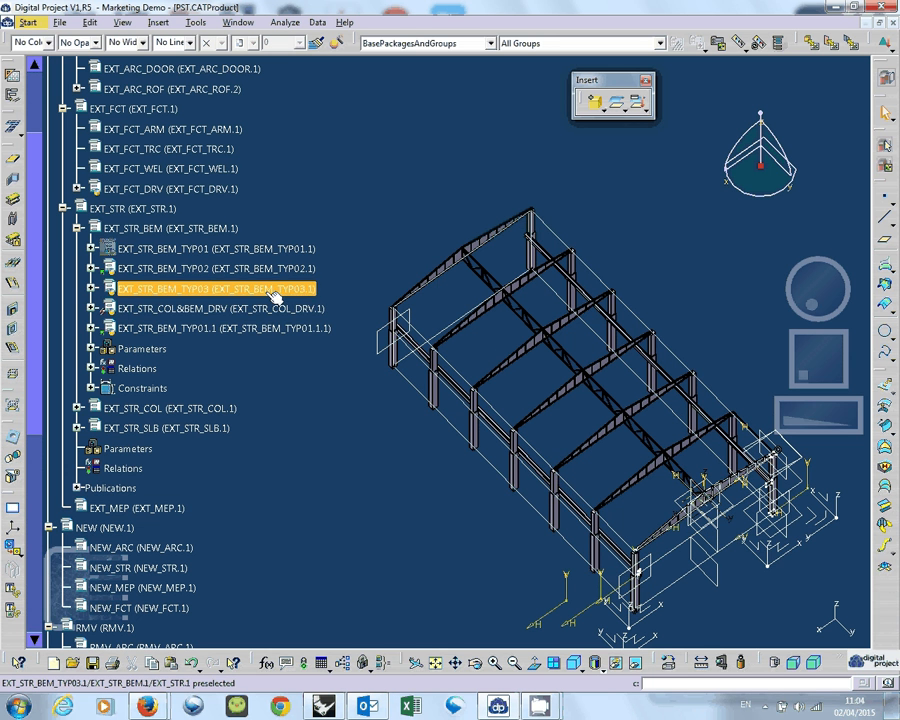
pyautogui.click(271, 311)
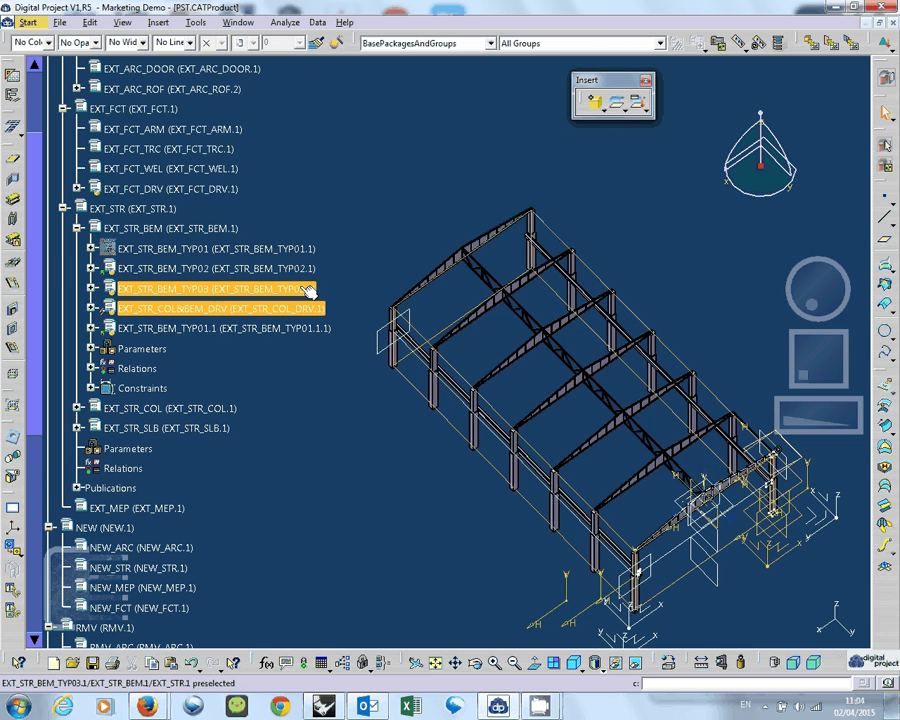
pyautogui.click(238, 292)
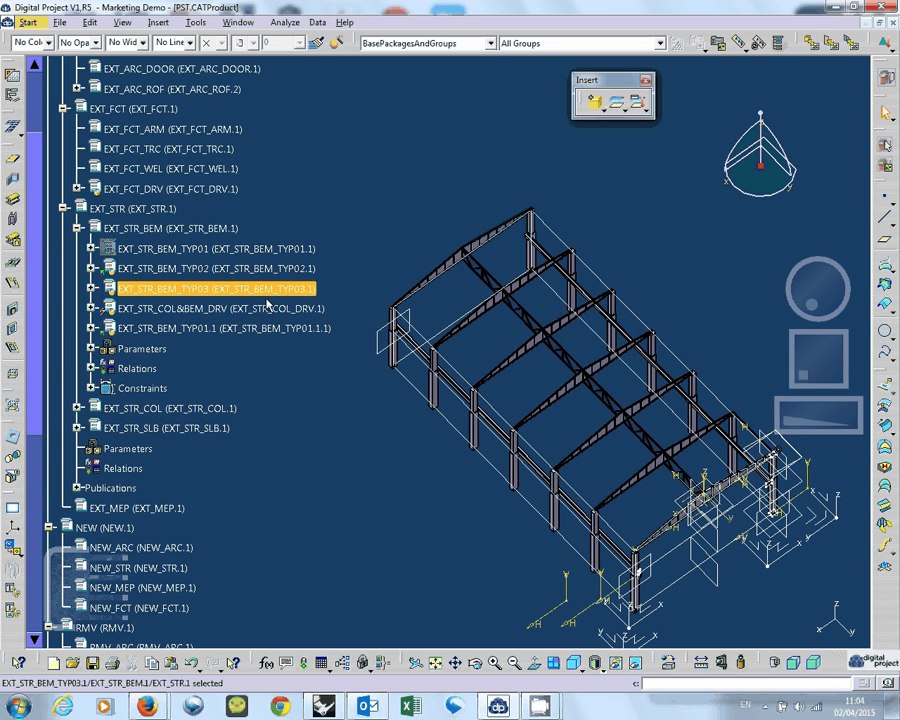
pyautogui.keyDown('ctrl'); pyautogui.click(215, 268); pyautogui.keyUp('ctrl')
pyautogui.moveTo(480, 440); pyautogui.dragTo(363, 183, button='middle')
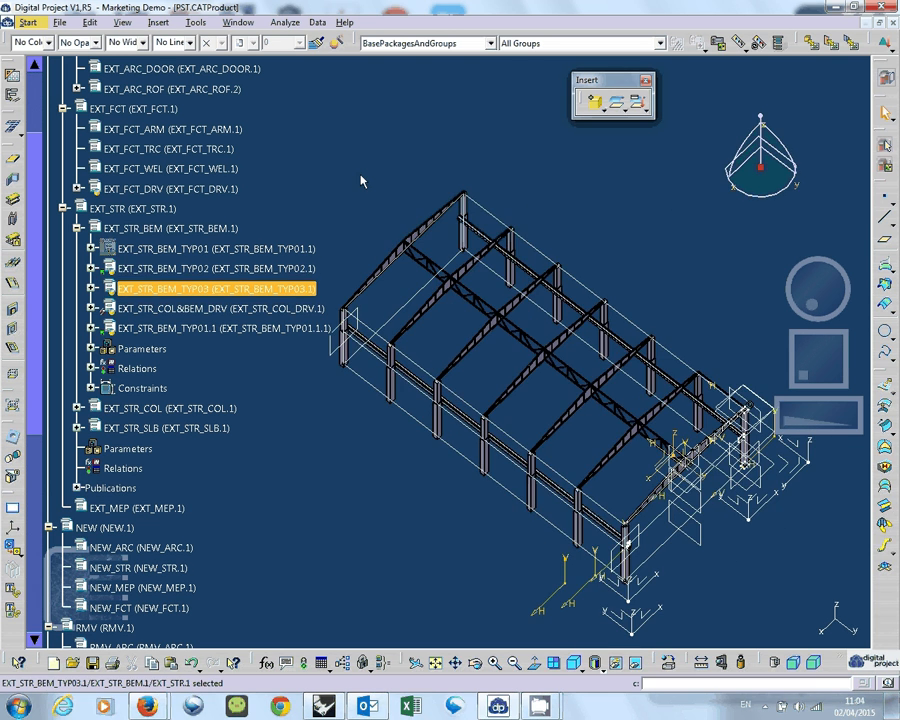
pyautogui.click(360, 188)
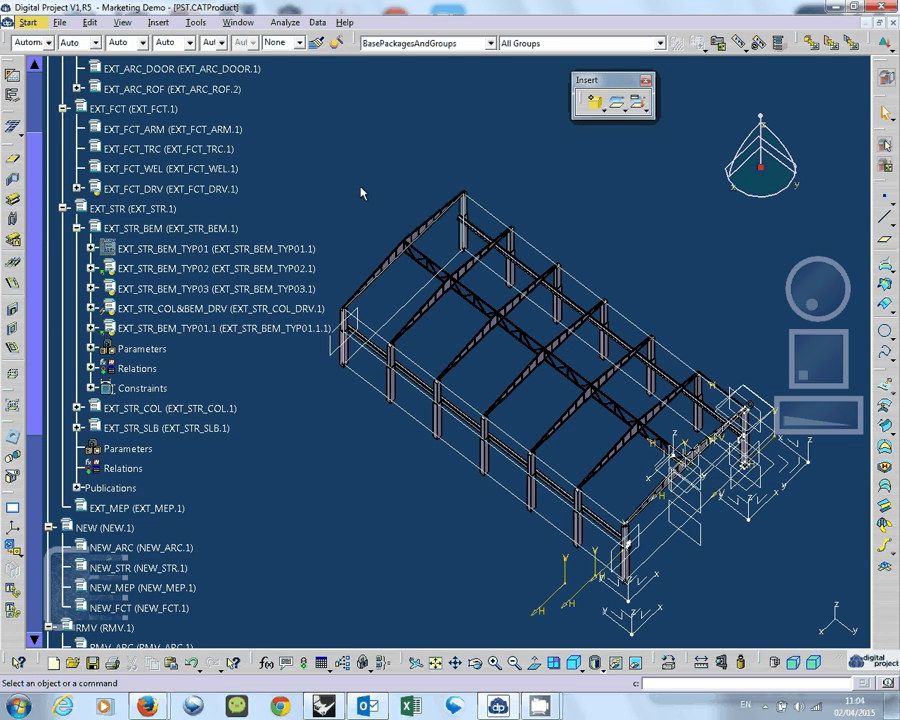
pyautogui.scroll(2, 360, 190)
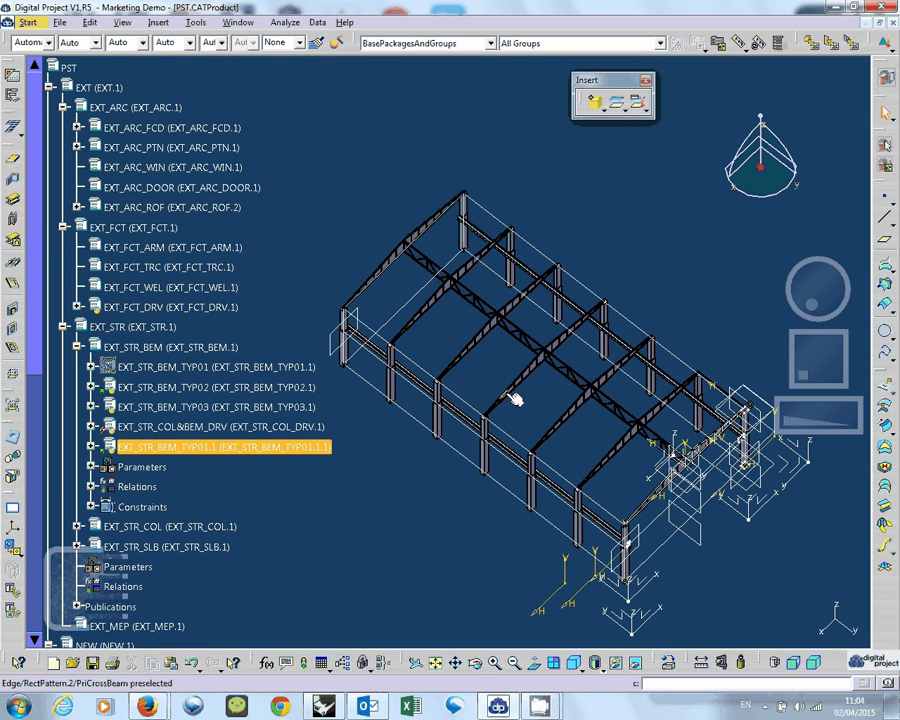
pyautogui.moveTo(551, 705)
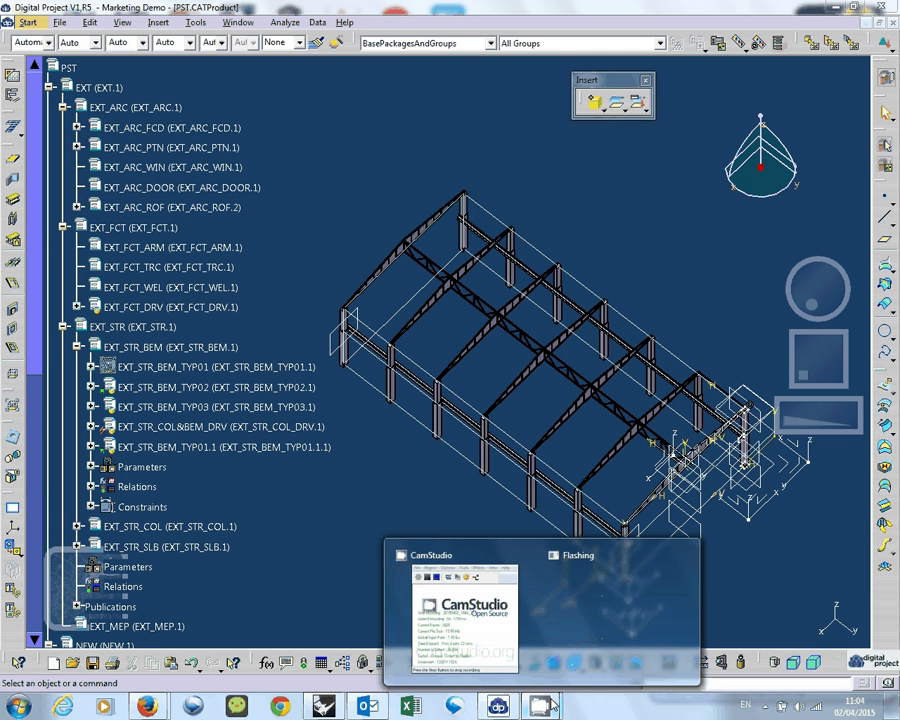
pyautogui.click(465, 615)
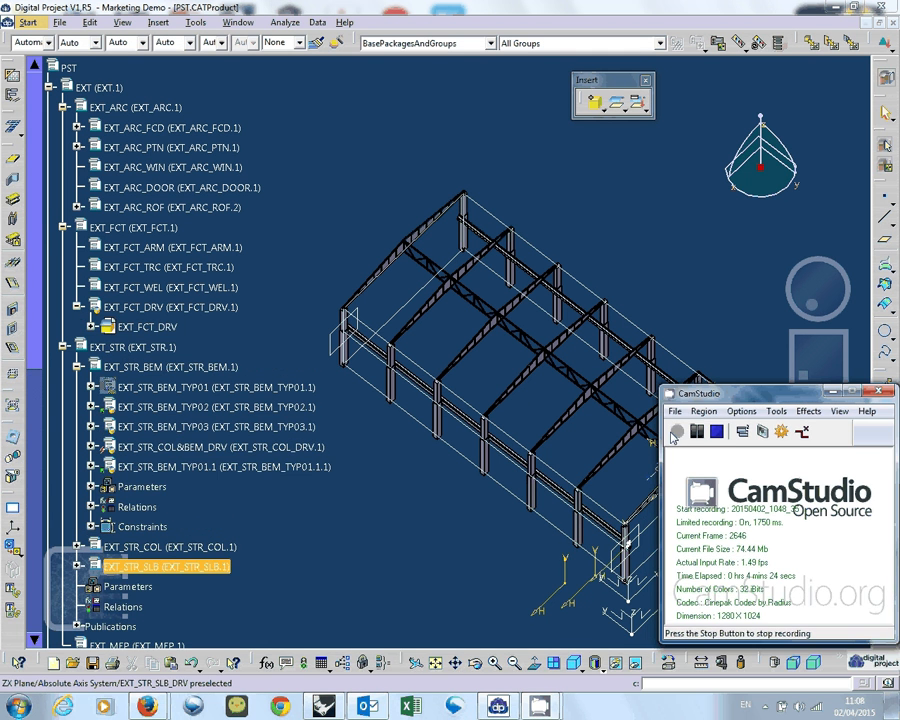
pyautogui.click(677, 431)
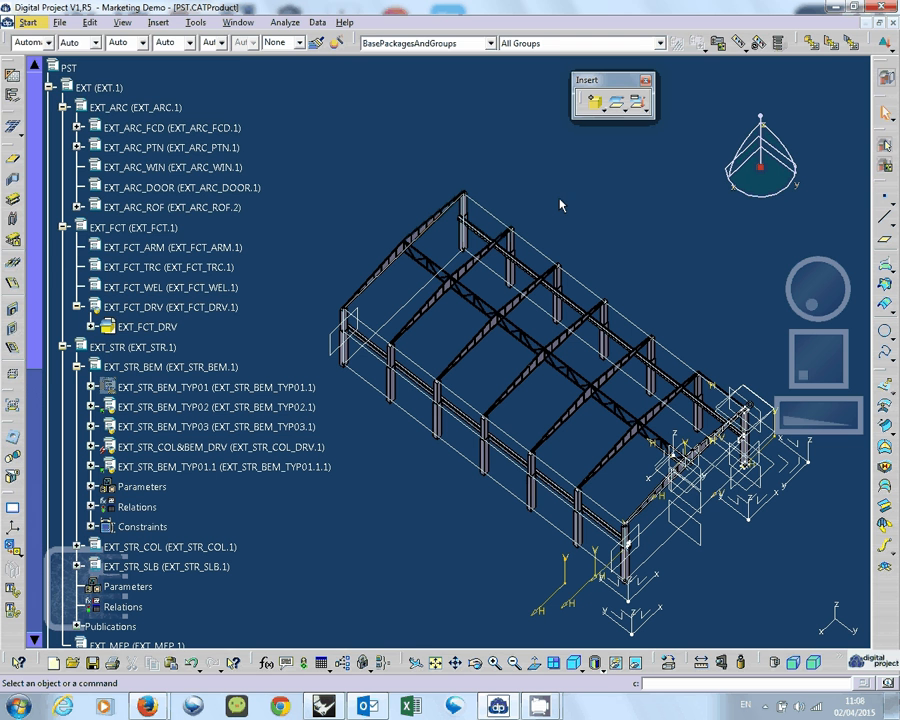
# Create a new Product document with the part number MyPowerStn.
pyautogui.click(61, 22)
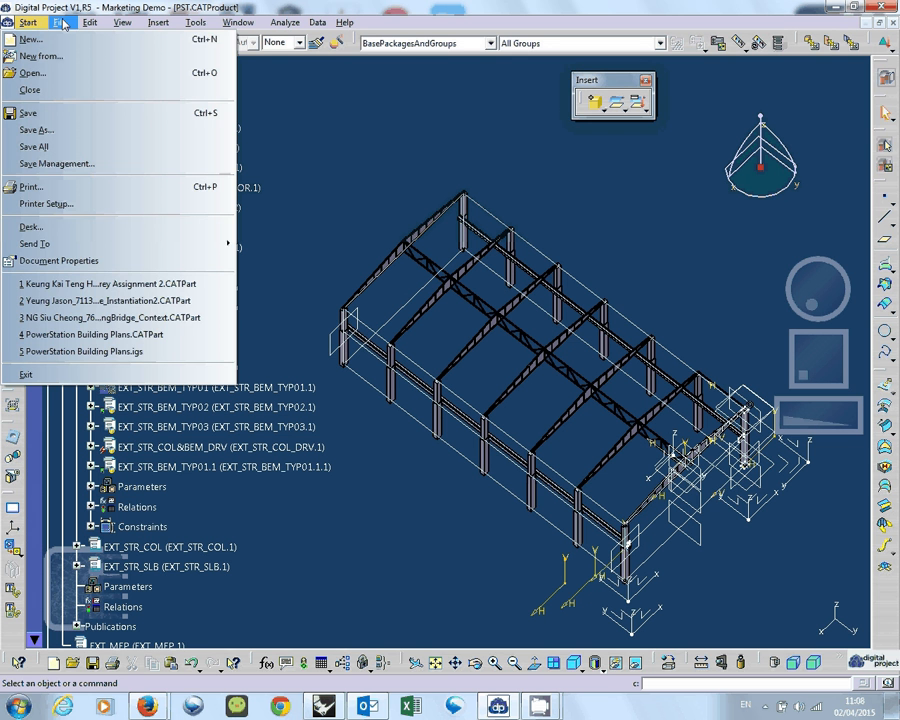
pyautogui.click(30, 39)
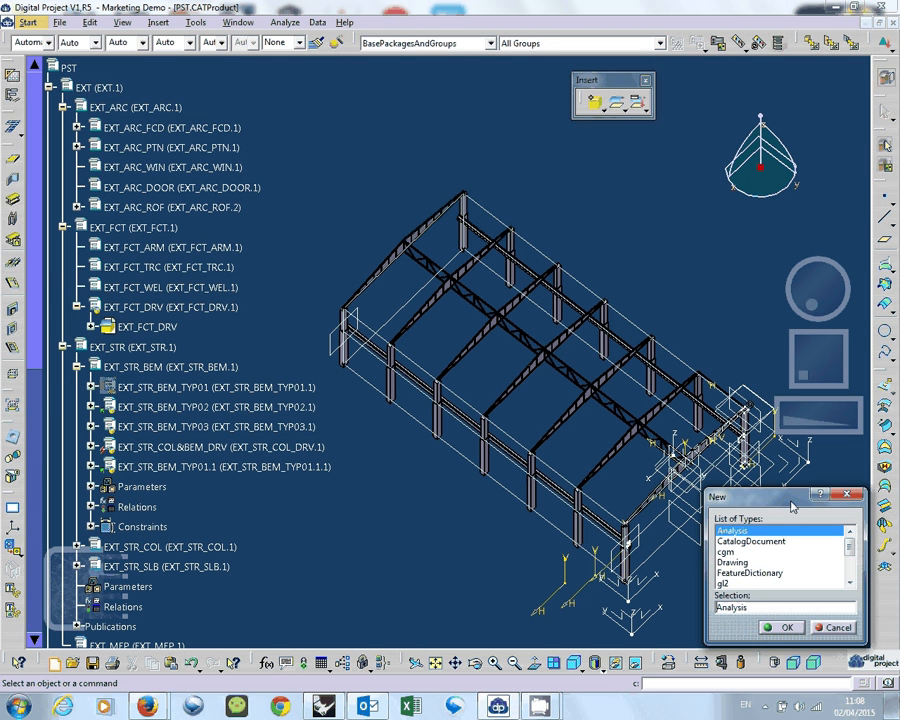
pyautogui.moveTo(792, 507); pyautogui.dragTo(355, 149)
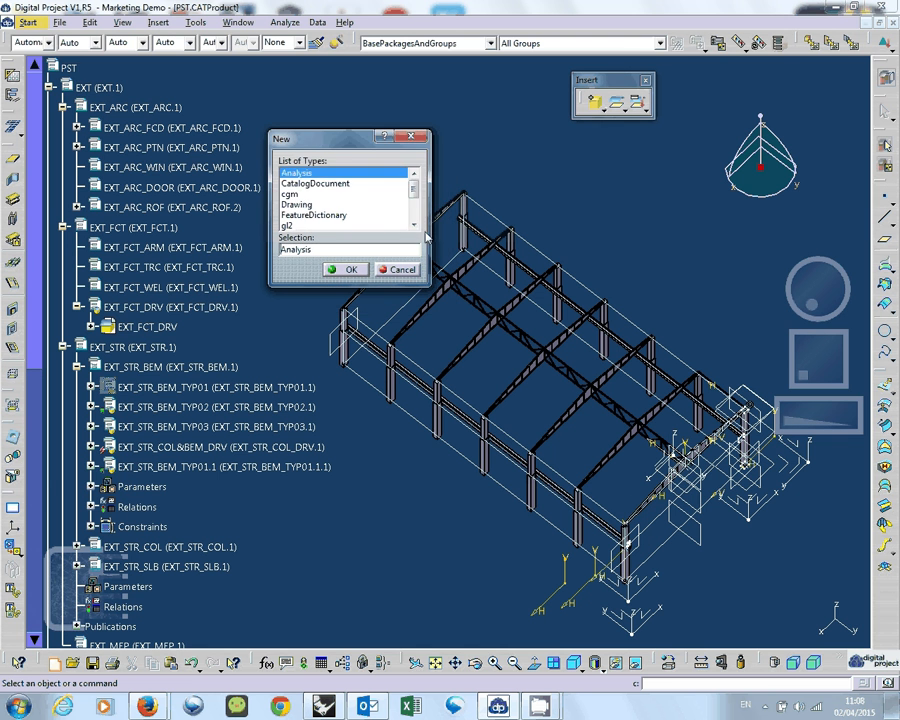
pyautogui.scroll(-2, 321, 195)
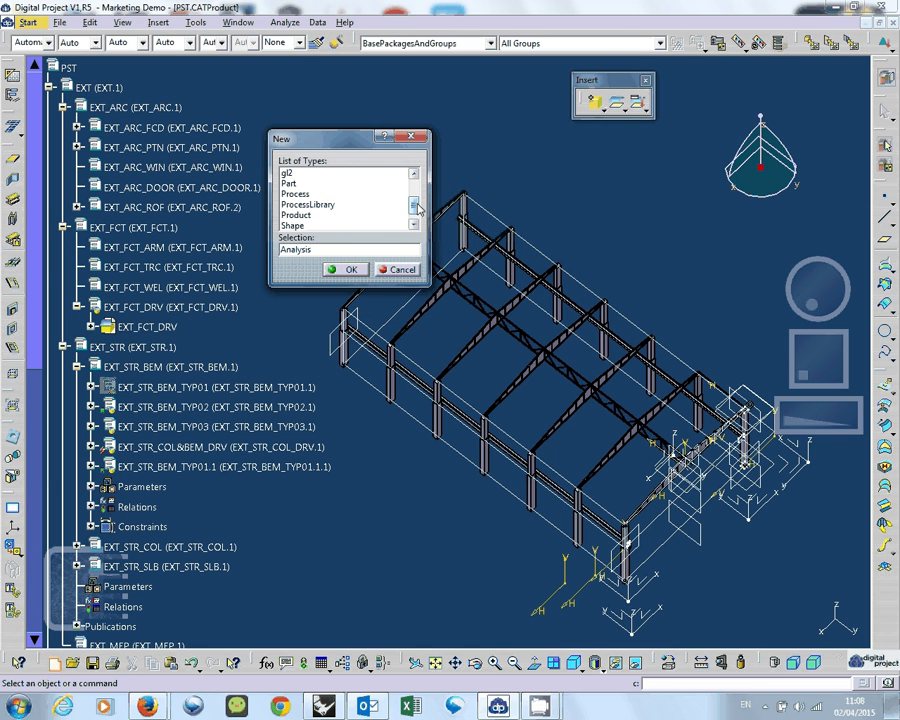
pyautogui.click(314, 186)
pyautogui.click(330, 204)
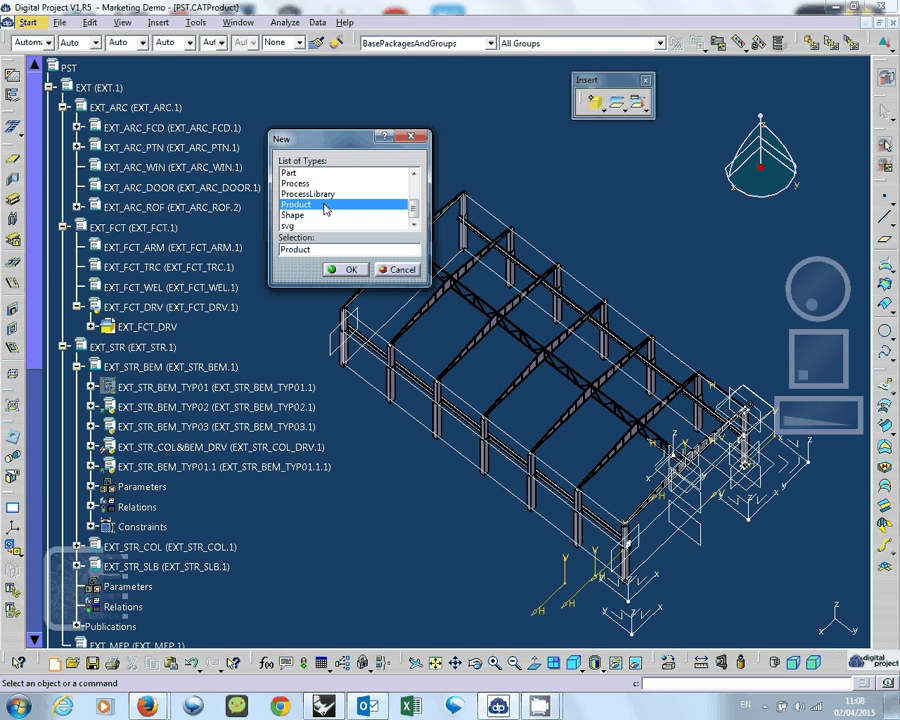
pyautogui.click(345, 269)
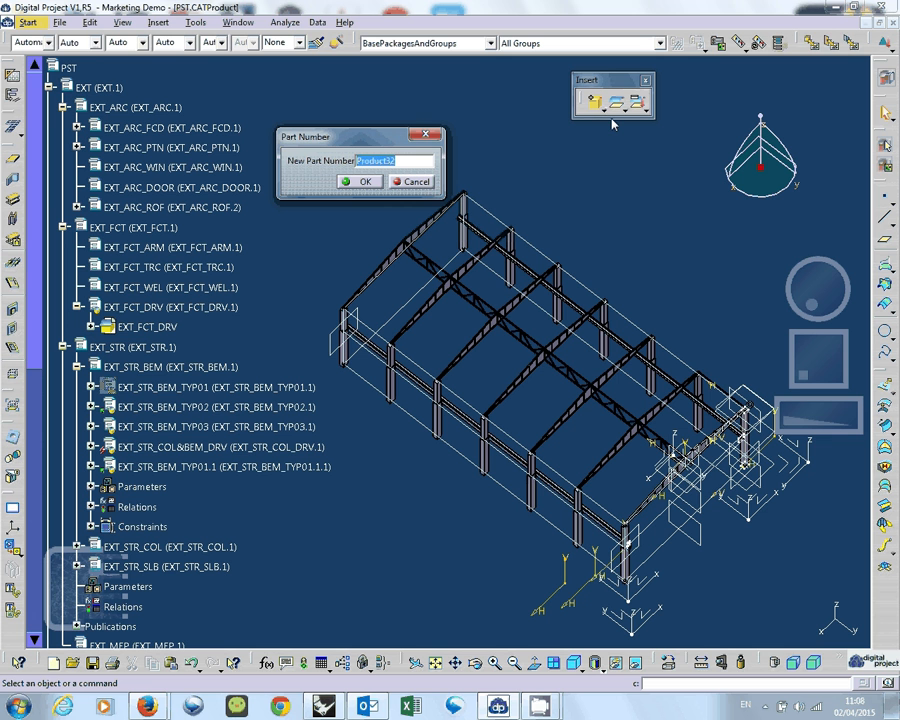
pyautogui.write('MyPowerStn')
pyautogui.click(361, 183)
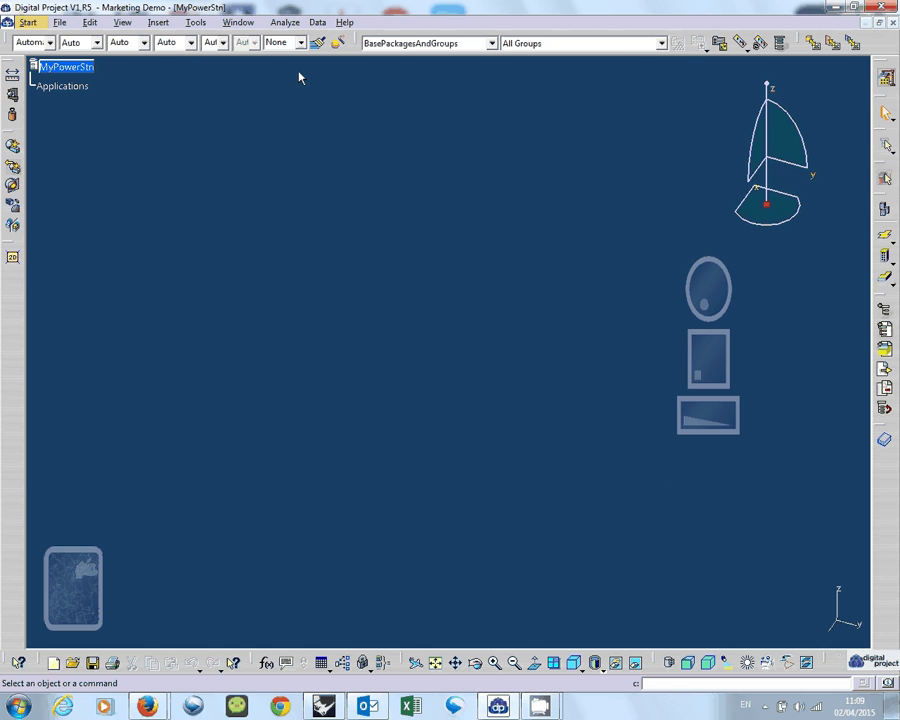
# Switch to the Assembly Design workbench and return to the Project workbench.
pyautogui.click(886, 79)
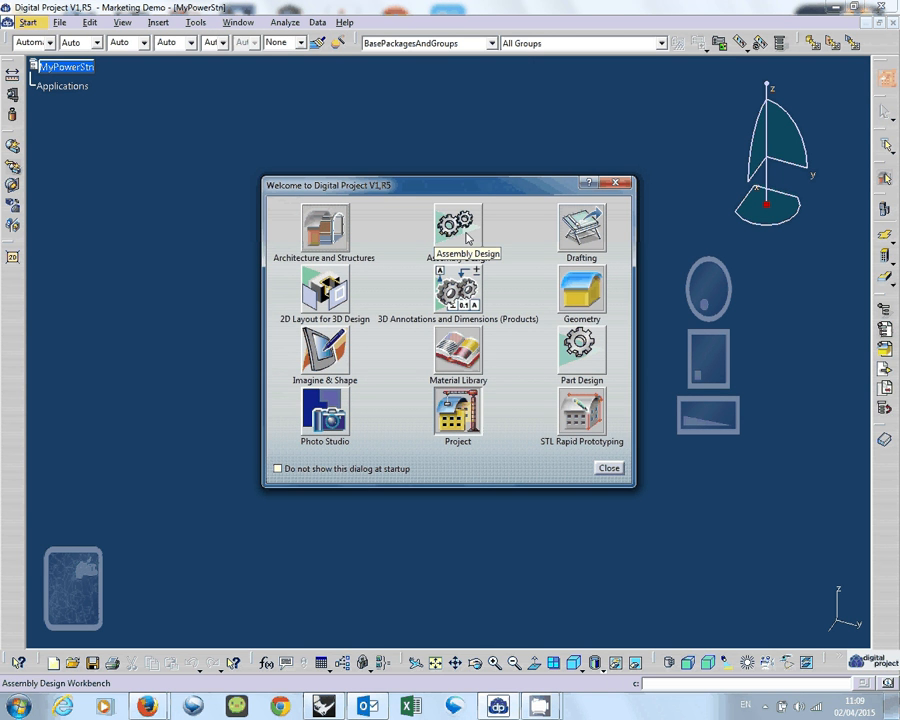
pyautogui.click(467, 237)
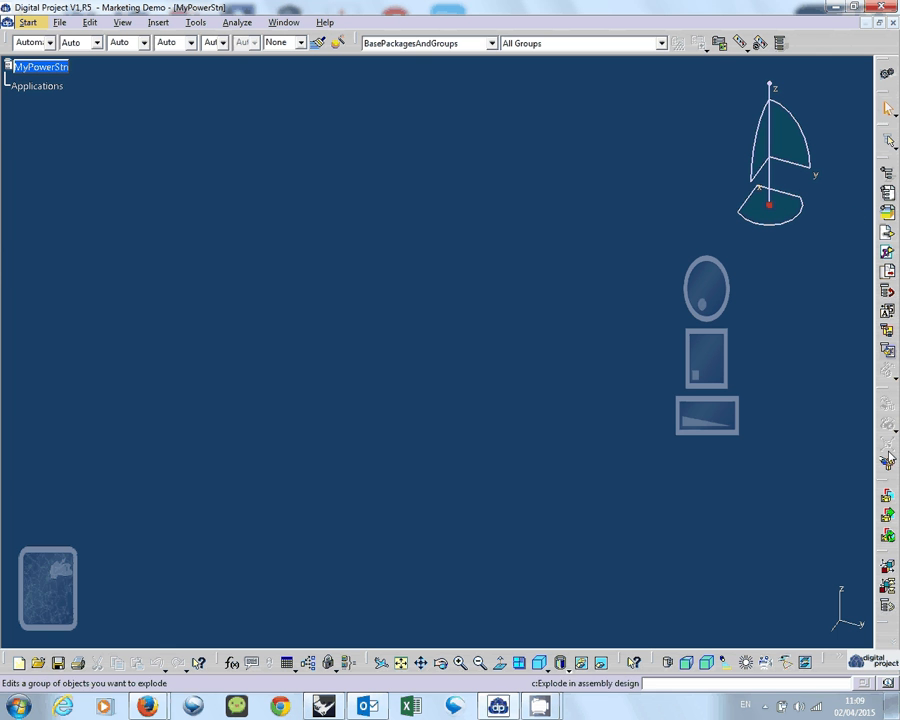
pyautogui.click(886, 72)
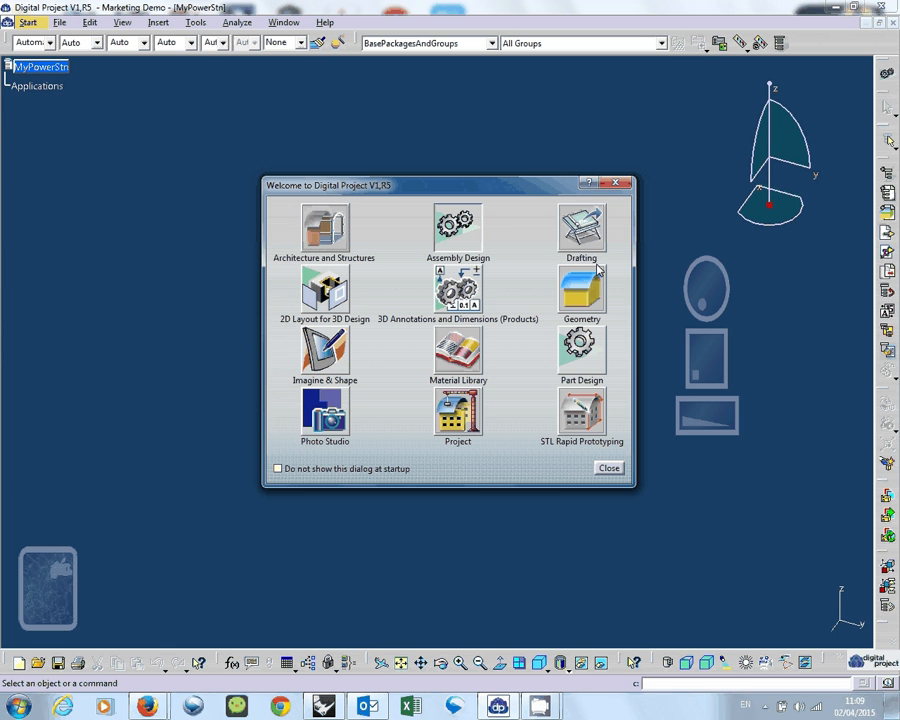
pyautogui.click(462, 418)
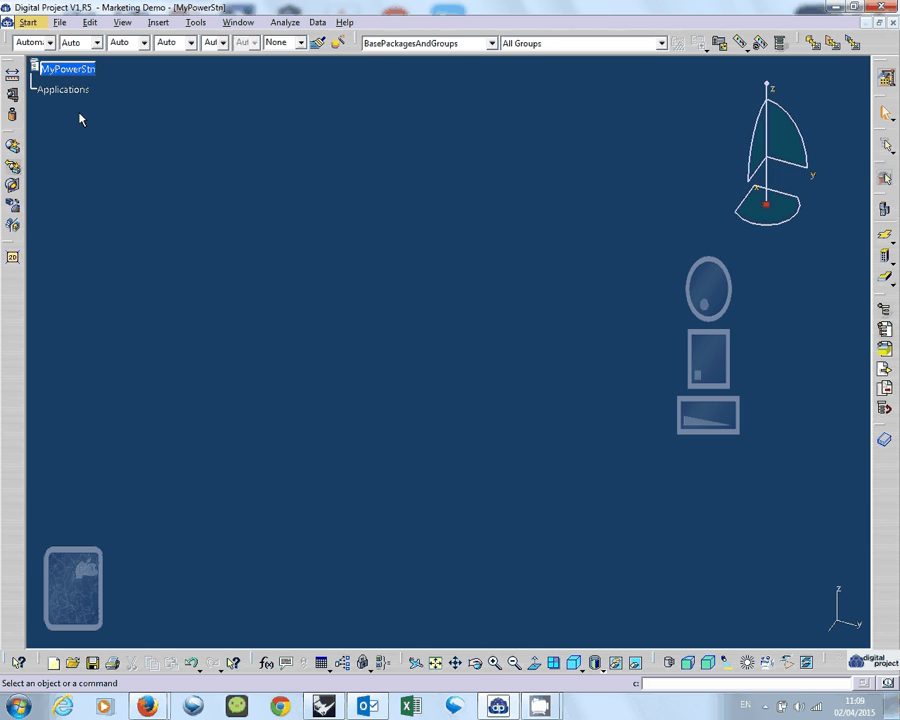
# Insert a new product with part number EXT under the root product MyPowerStn.
pyautogui.keyDown('ctrl'); pyautogui.scroll(1, 80, 115); pyautogui.keyUp('ctrl')
pyautogui.moveTo(34, 82); pyautogui.dragTo(203, 243)
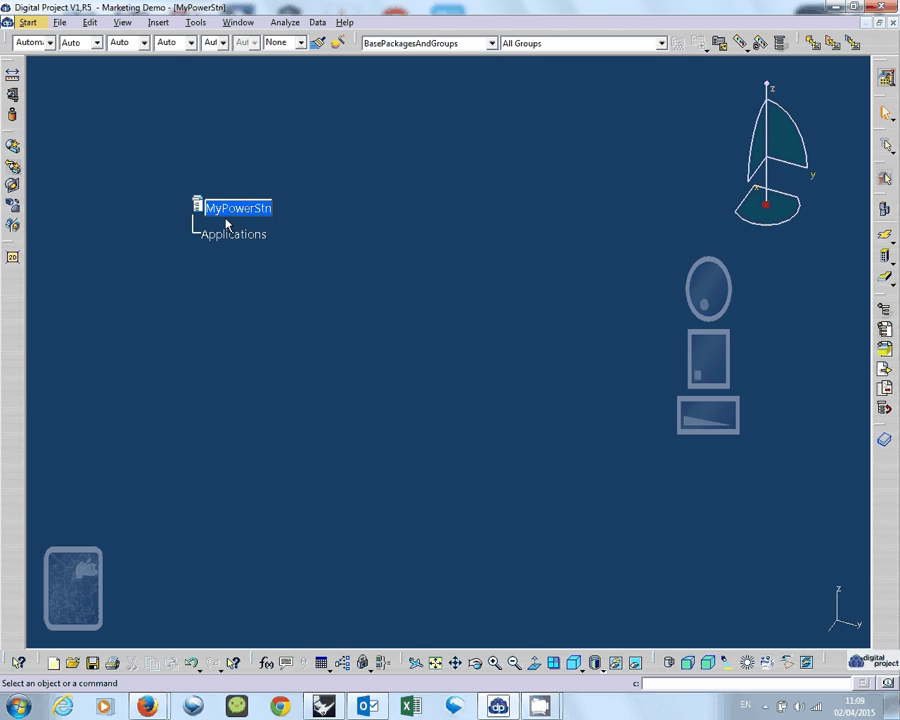
pyautogui.click(158, 22)
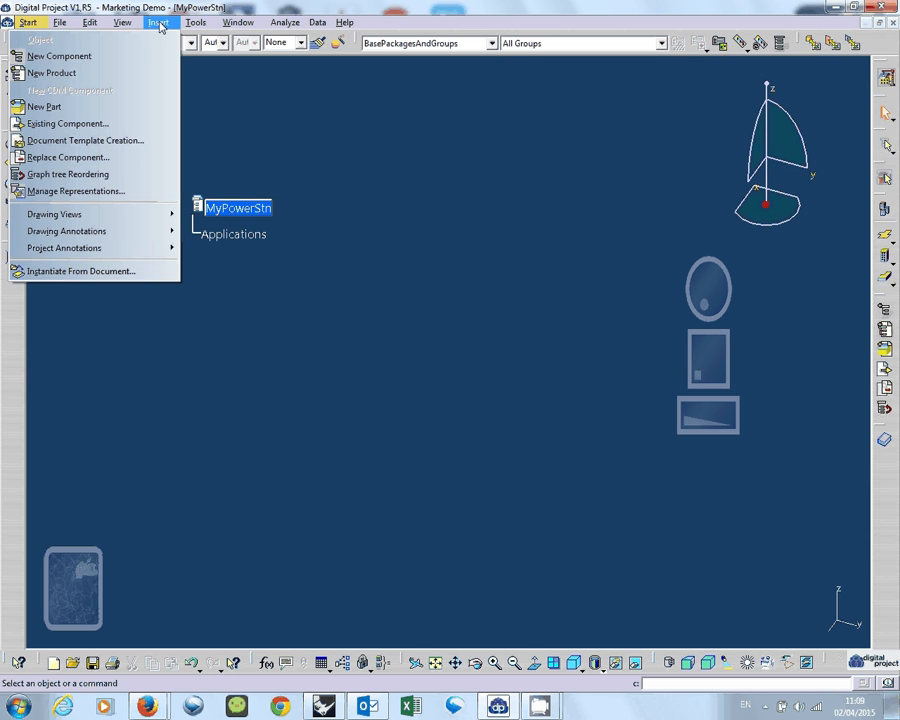
pyautogui.click(146, 77)
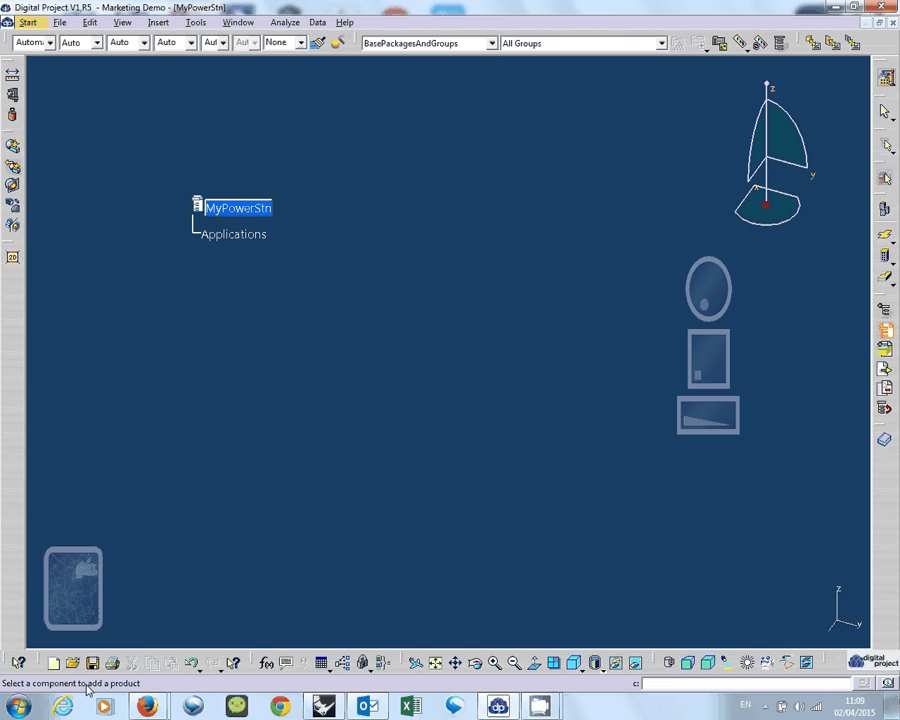
pyautogui.press('ctrl')
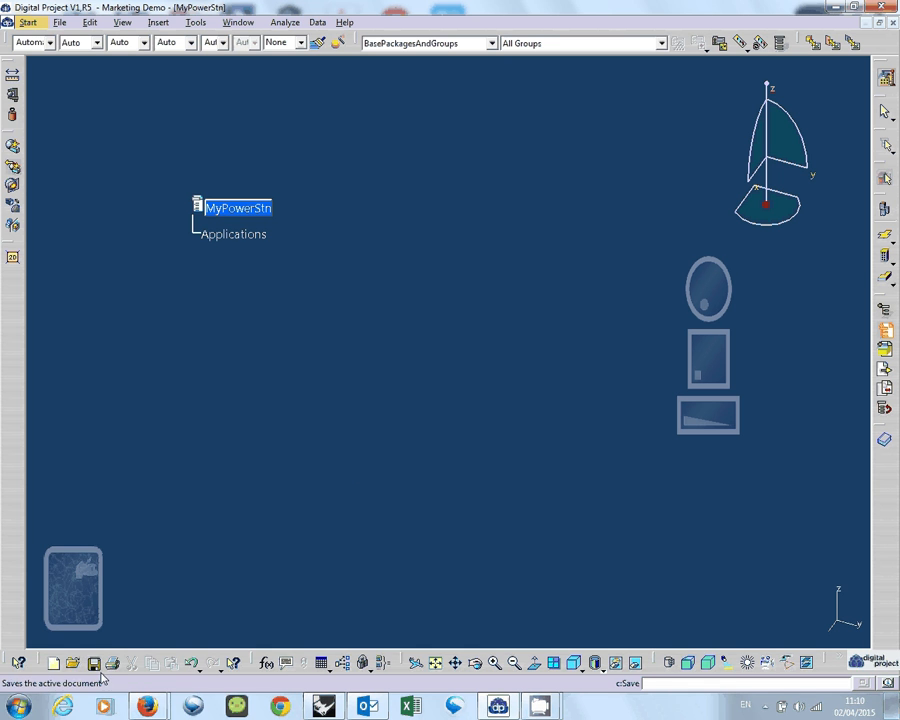
pyautogui.hotkey('ctrl', 'c')
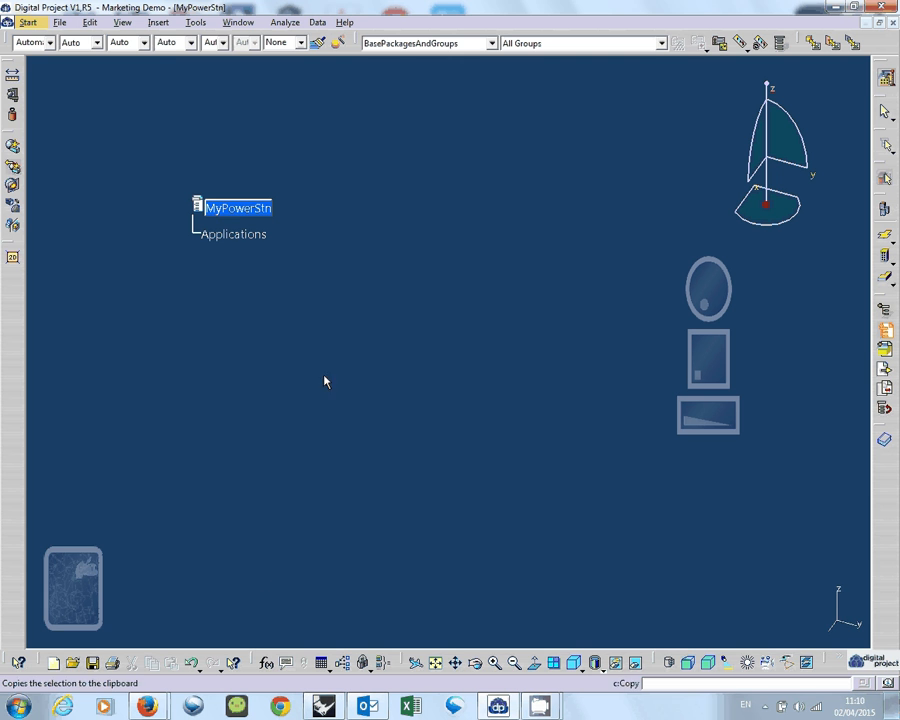
pyautogui.click(251, 215)
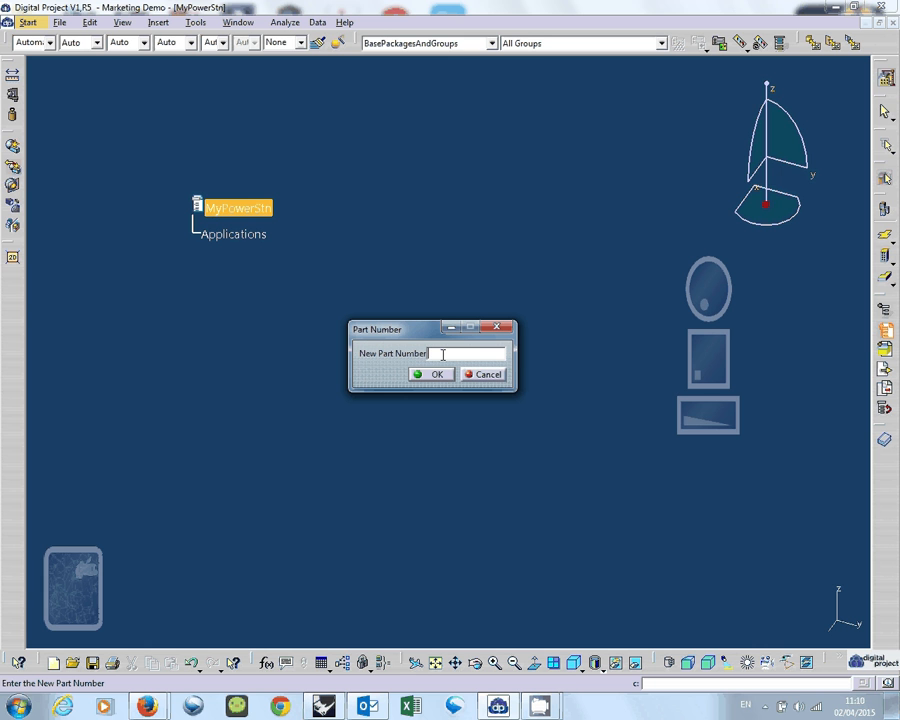
pyautogui.write('EXT')
pyautogui.click(436, 374)
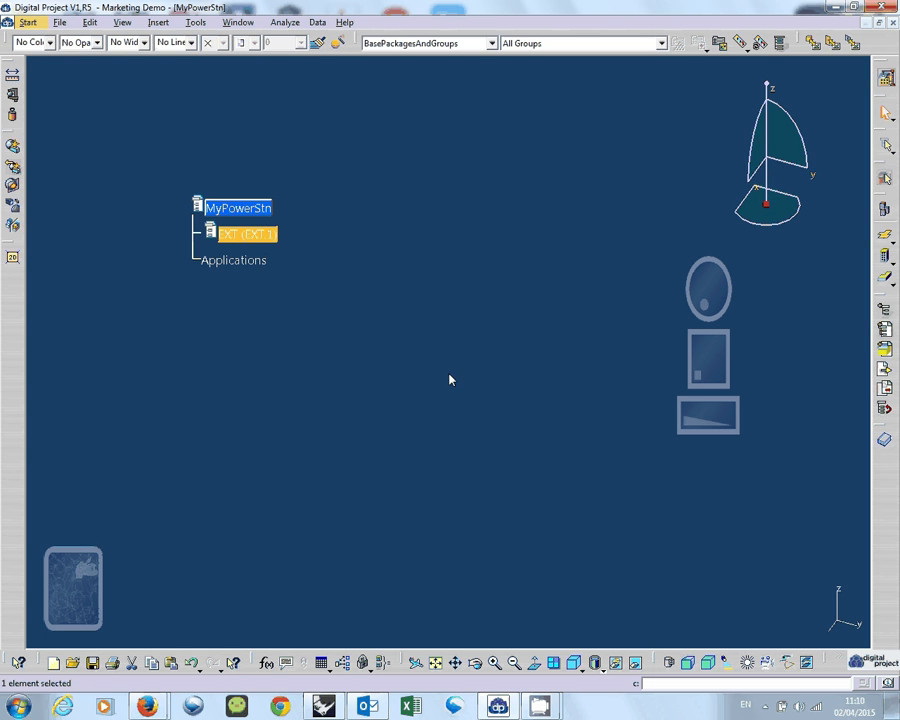
# Insert a second new product with part number NEW directly under MyPowerStn.
pyautogui.click(258, 207)
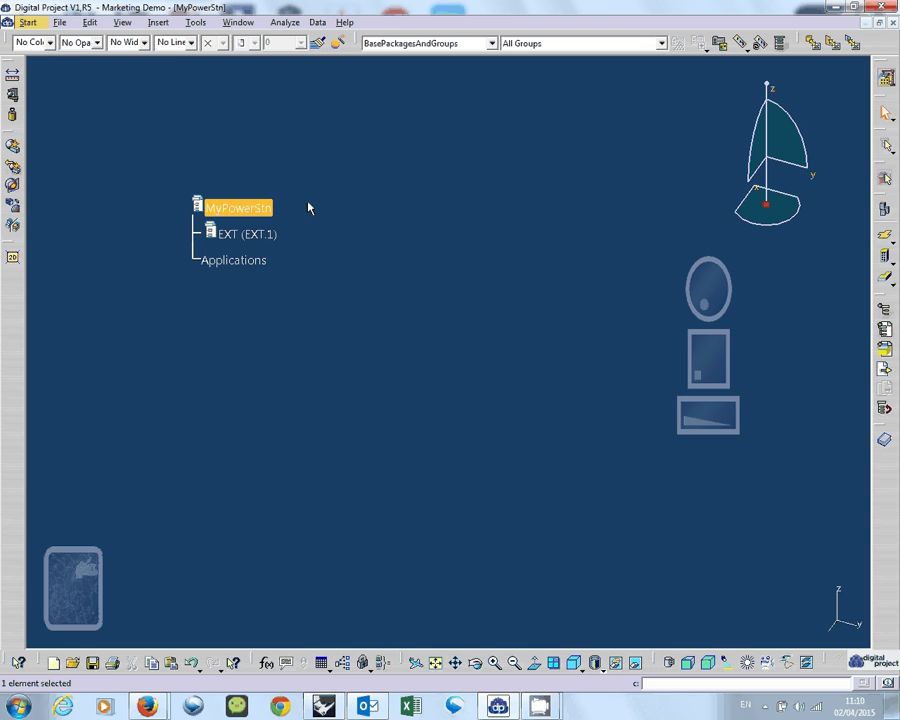
pyautogui.click(158, 20)
pyautogui.click(158, 22)
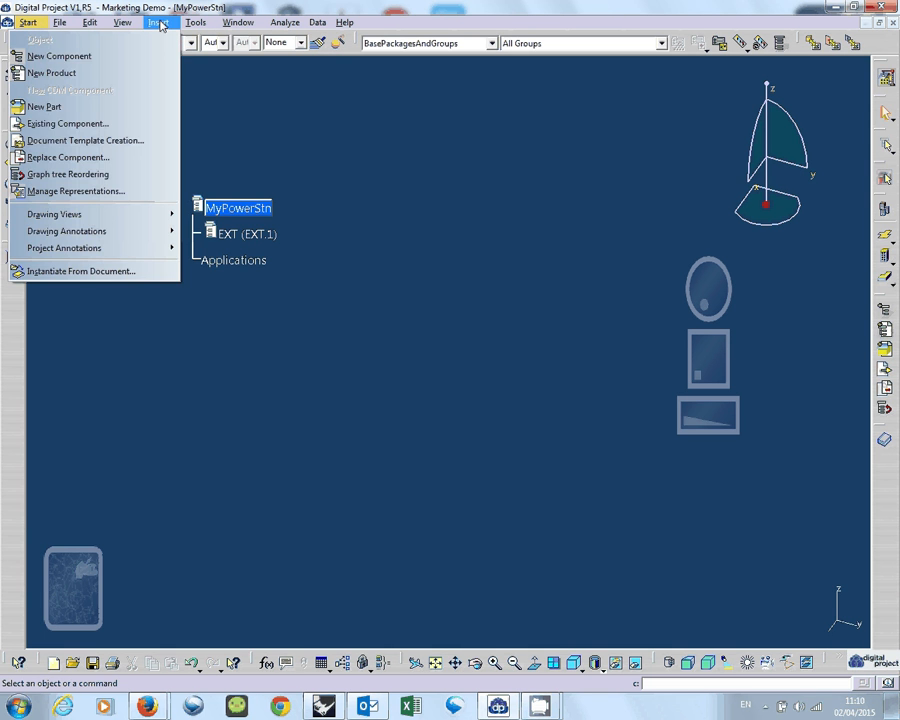
pyautogui.click(128, 73)
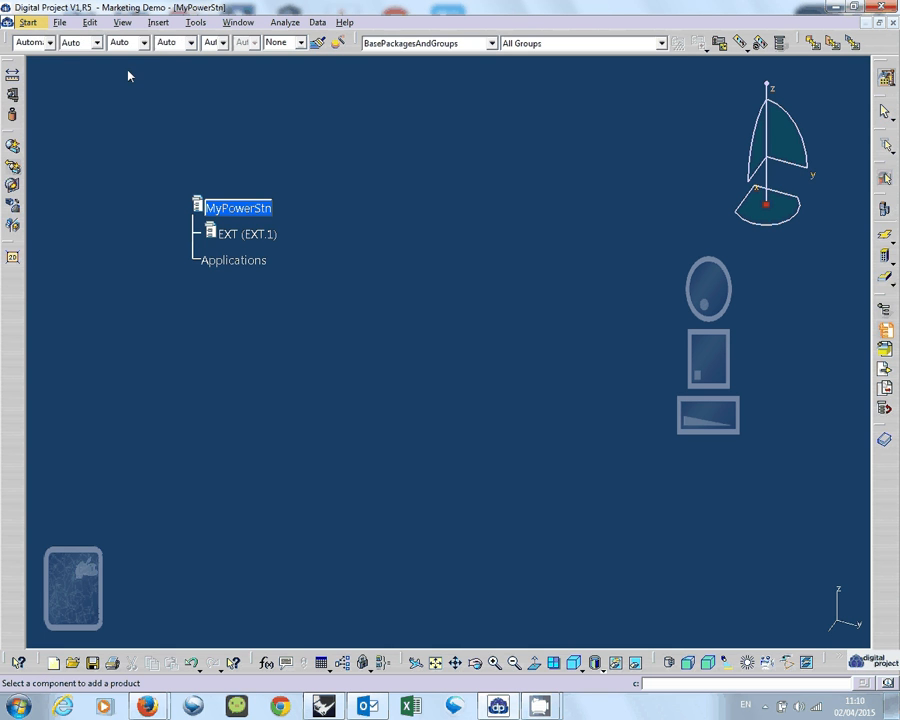
pyautogui.click(245, 208)
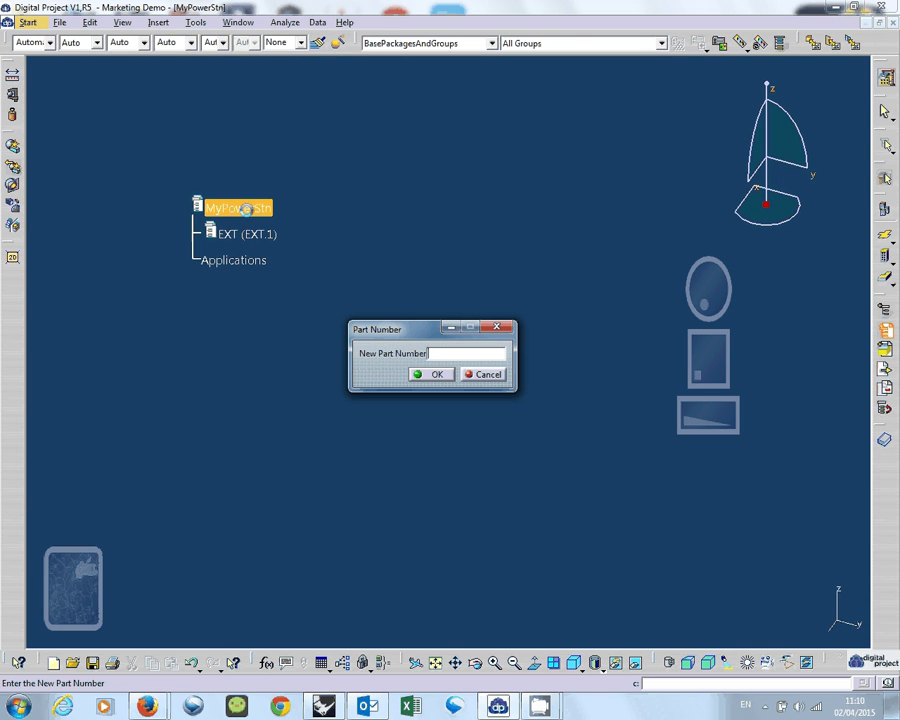
pyautogui.moveTo(417, 333); pyautogui.dragTo(380, 324)
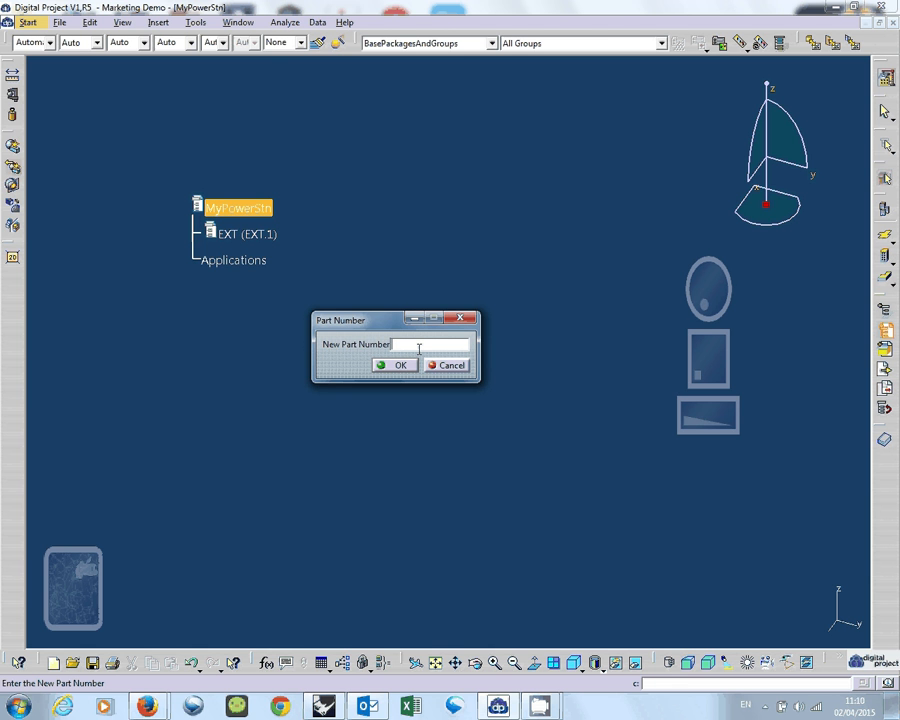
pyautogui.write('NEW')
pyautogui.press('capslock')
pyautogui.click(380, 365)
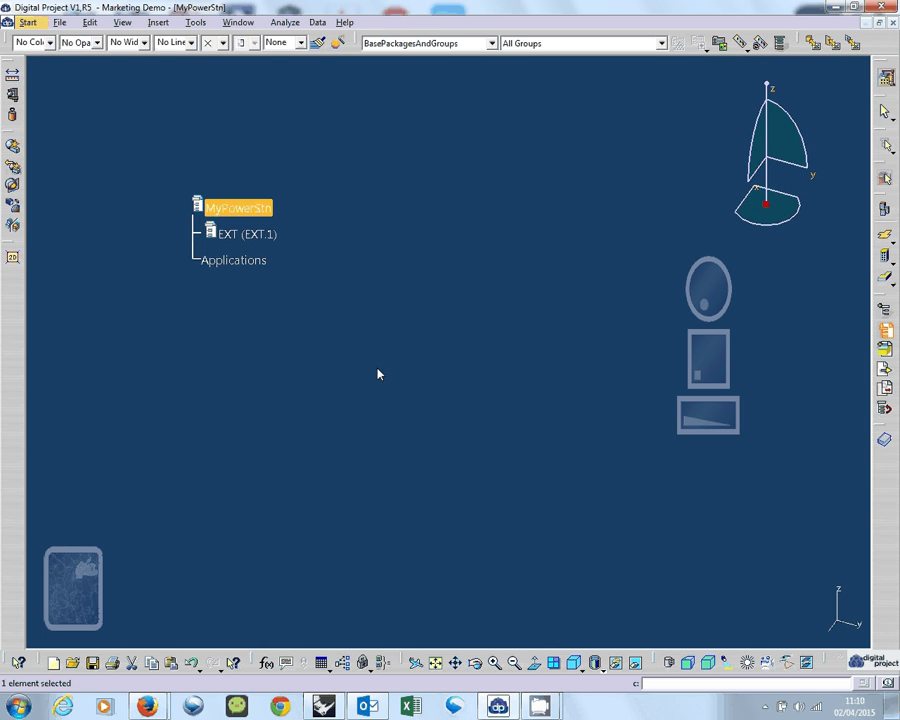
pyautogui.click(265, 235)
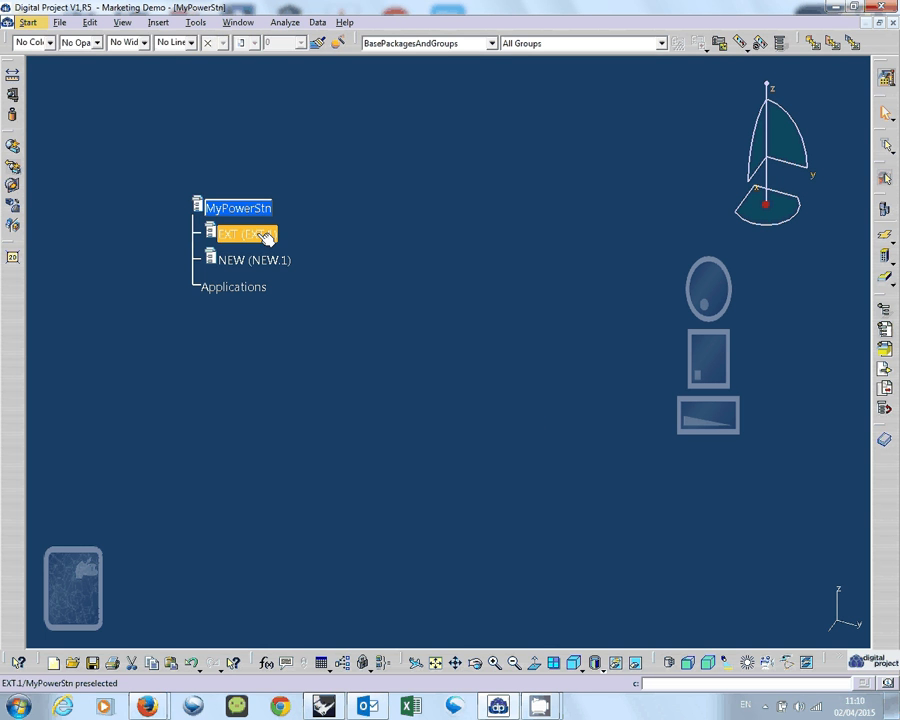
pyautogui.click(330, 223)
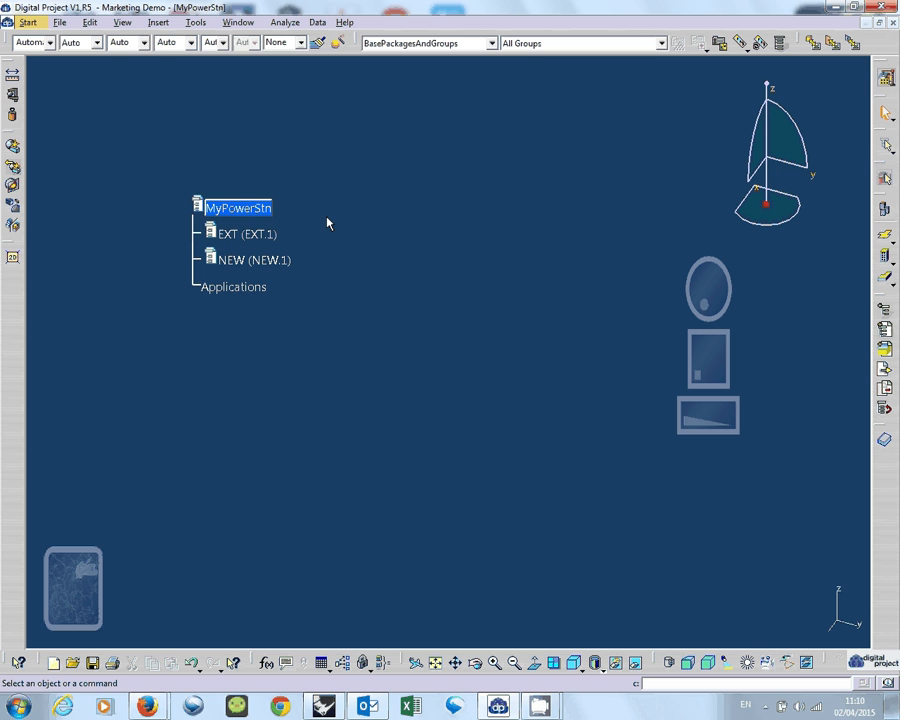
pyautogui.click(256, 234)
pyautogui.click(250, 98)
pyautogui.click(158, 22)
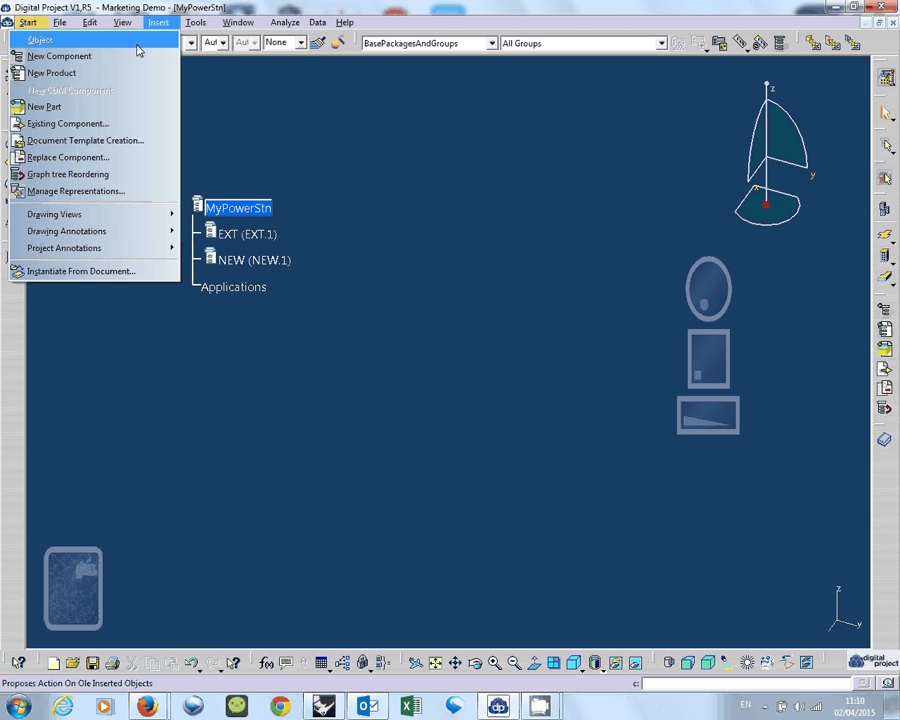
pyautogui.click(326, 130)
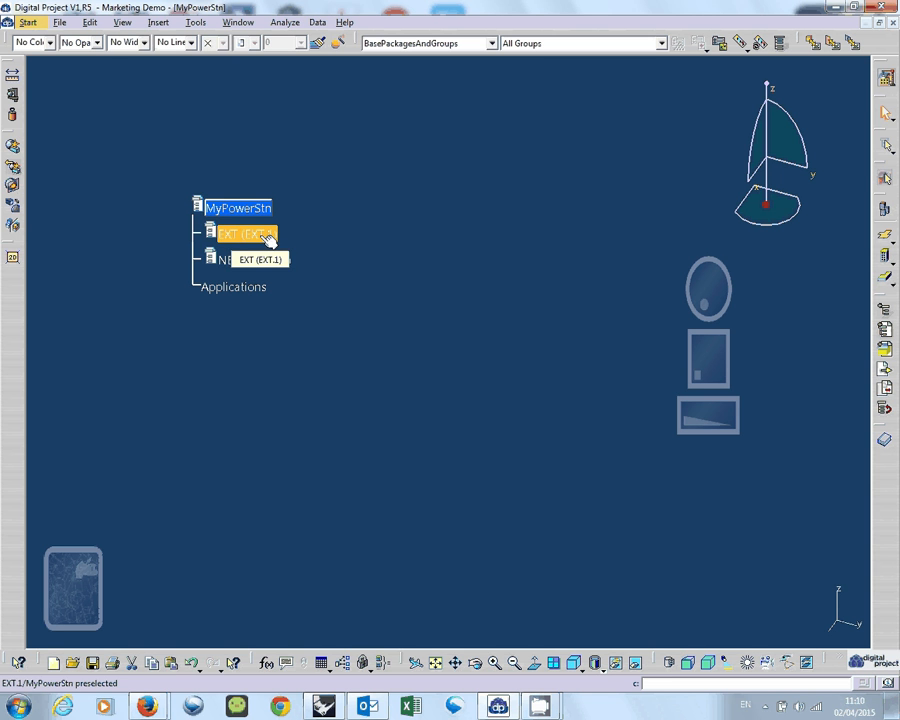
pyautogui.click(268, 240)
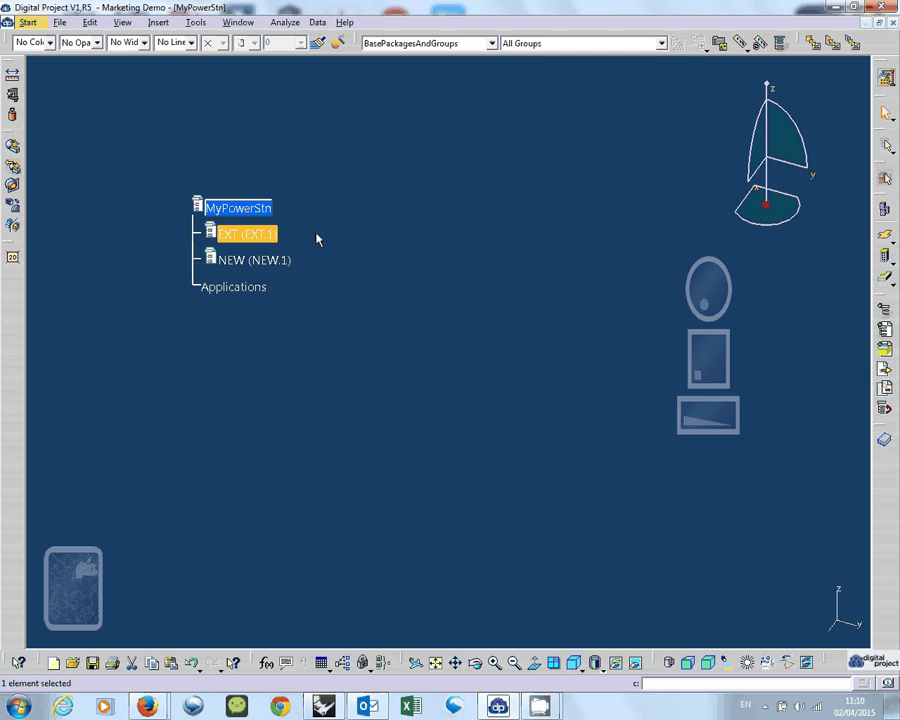
pyautogui.doubleClick(270, 257)
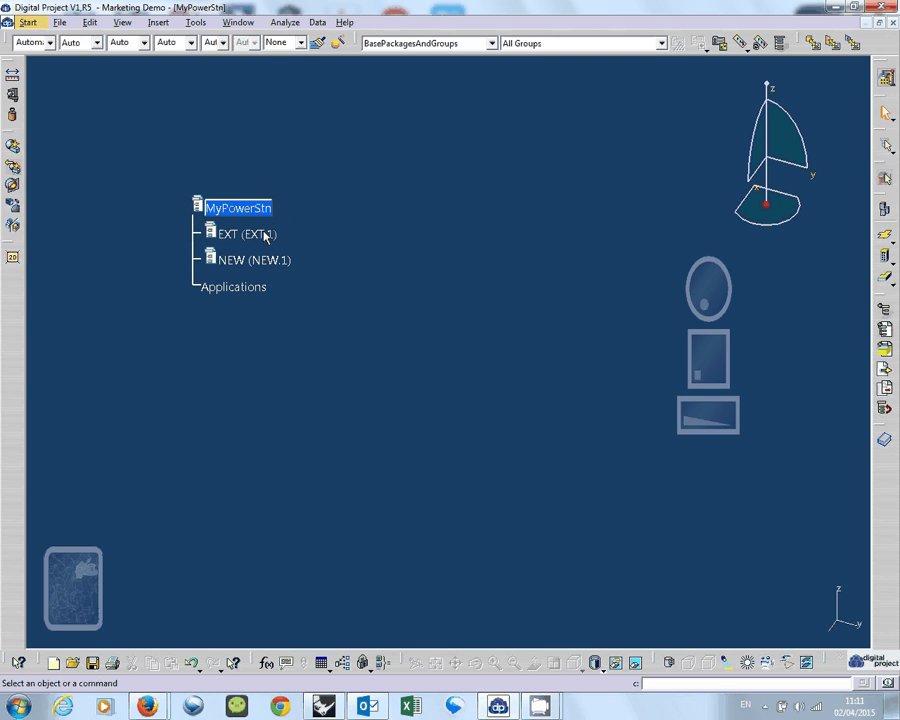
# Insert a new product with part number EXT_STR under EXT and expand the EXT branch in the tree.
pyautogui.click(250, 236)
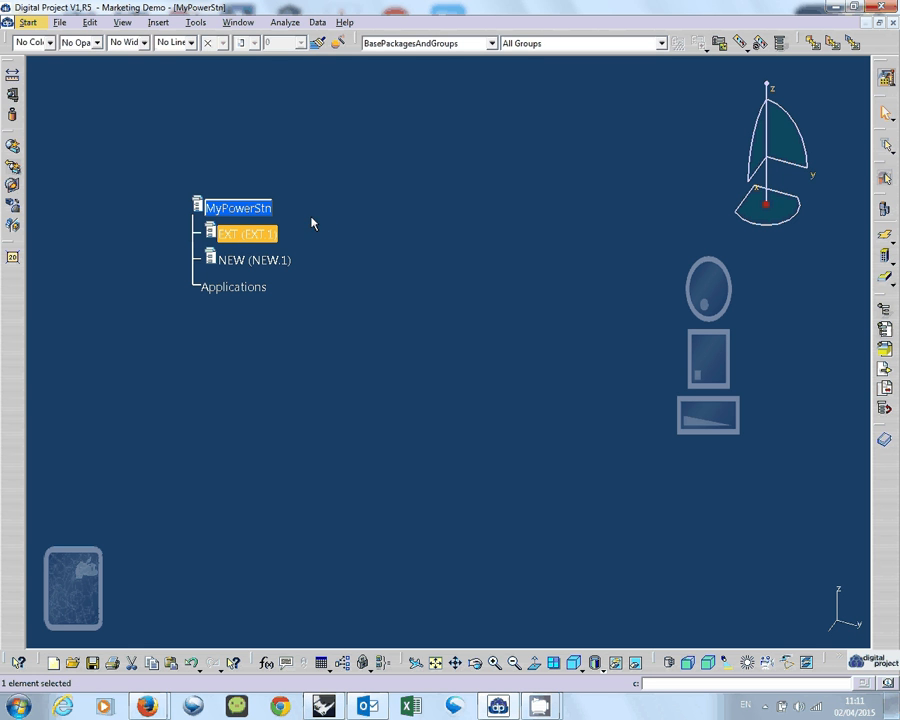
pyautogui.click(158, 22)
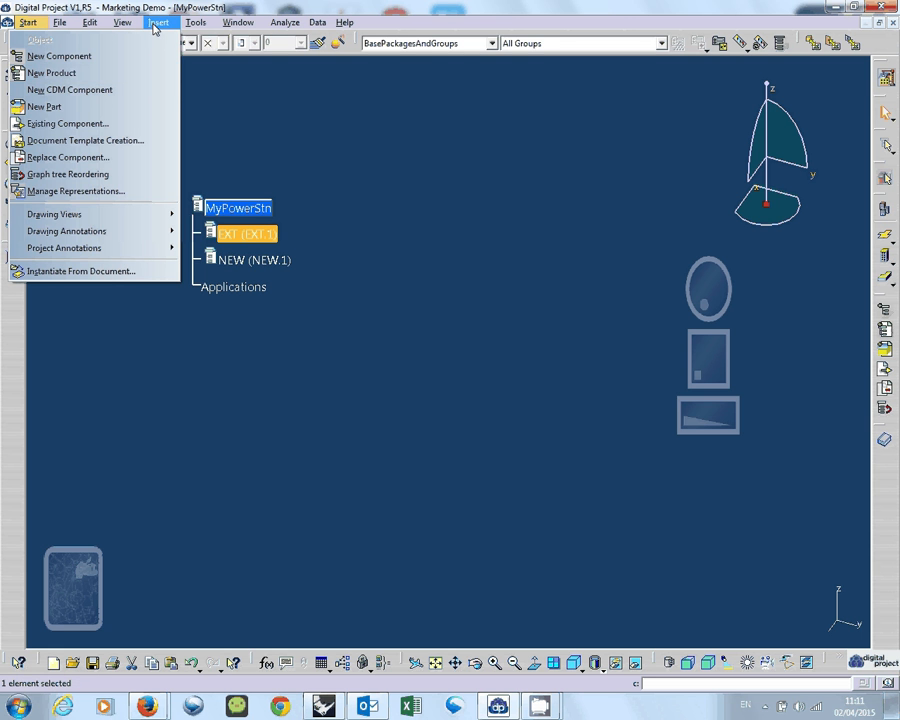
pyautogui.click(139, 73)
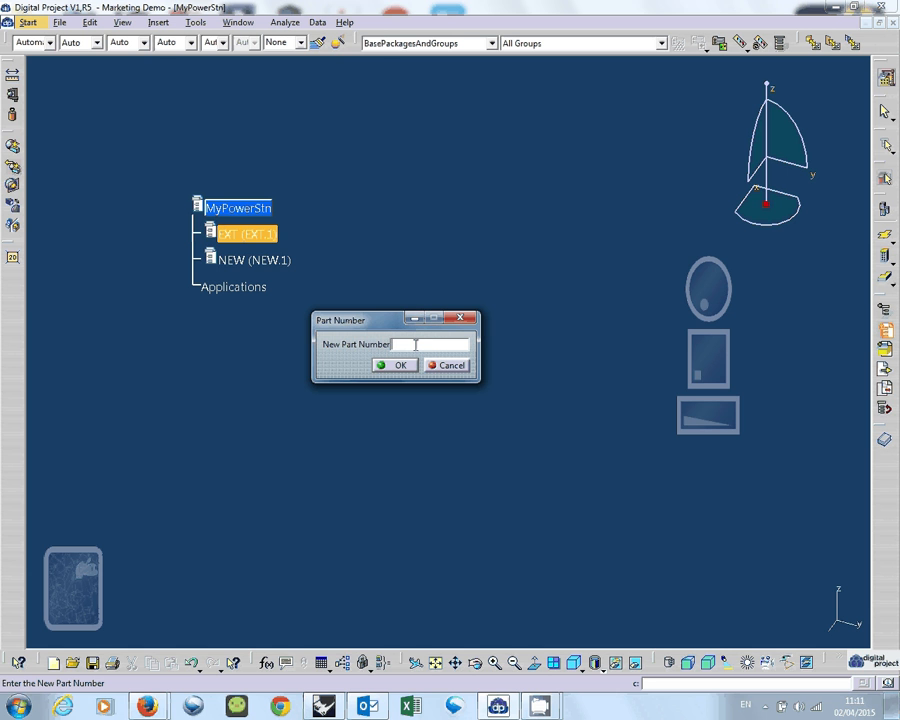
pyautogui.write('EXT_STR')
pyautogui.click(397, 365)
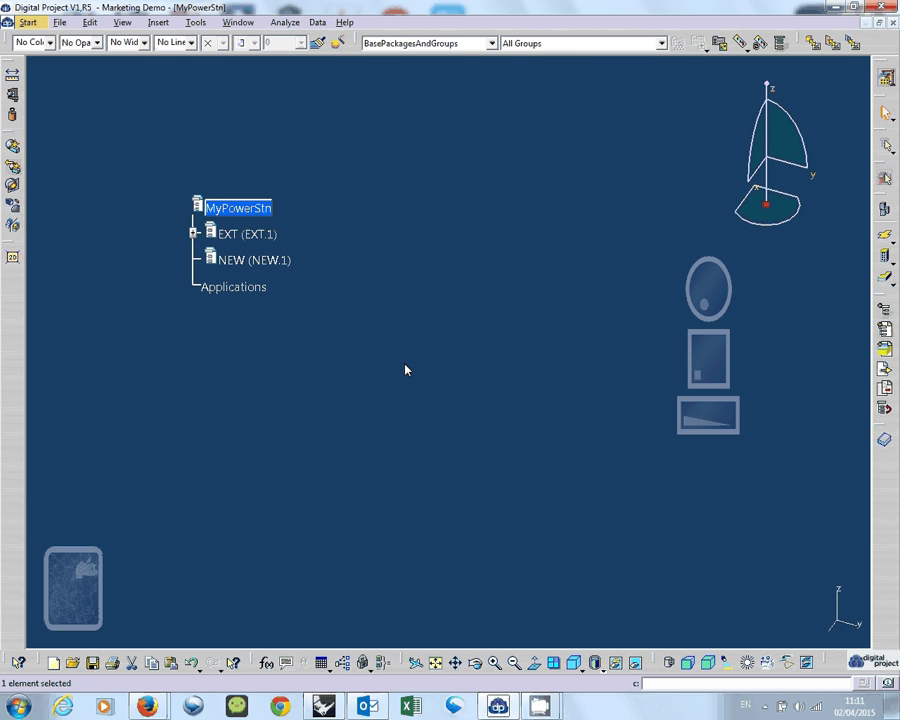
pyautogui.click(193, 233)
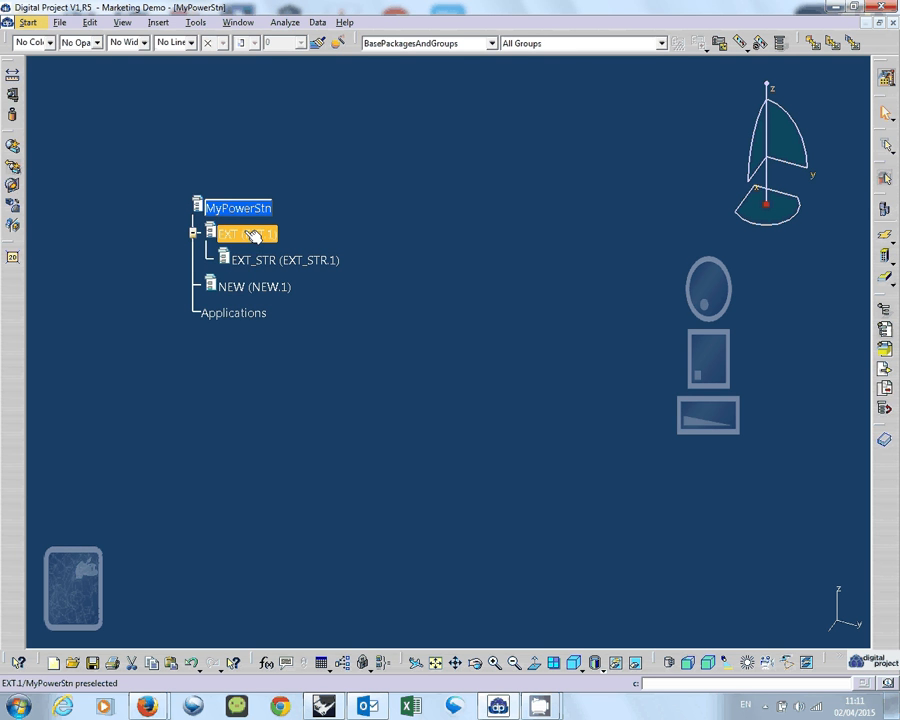
# Insert another new product under EXT with the part number EXT_ENC.
pyautogui.click(158, 22)
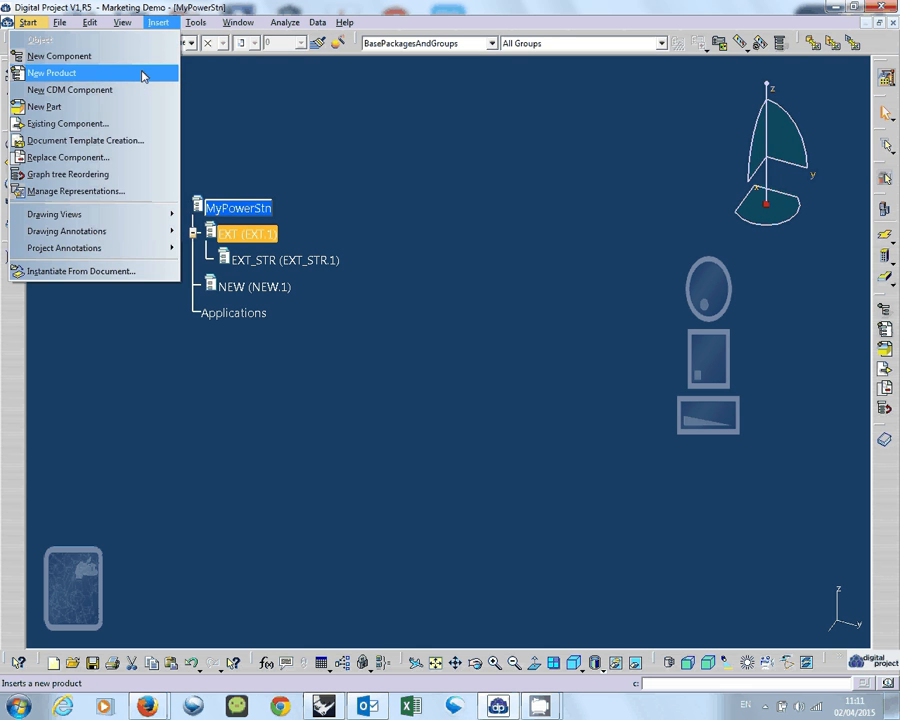
pyautogui.click(143, 74)
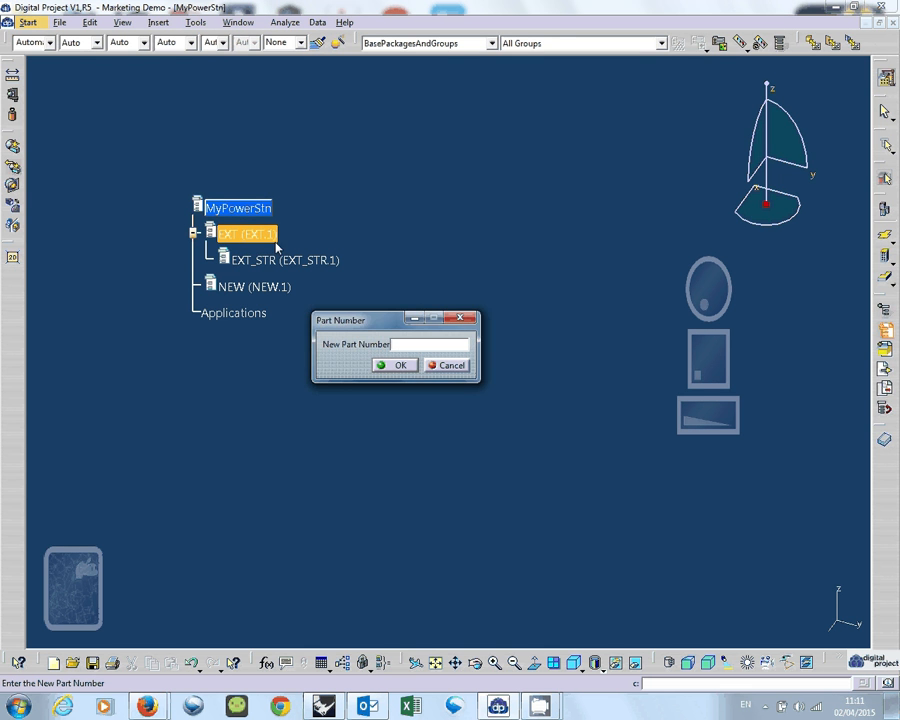
pyautogui.write('EXT_EN')
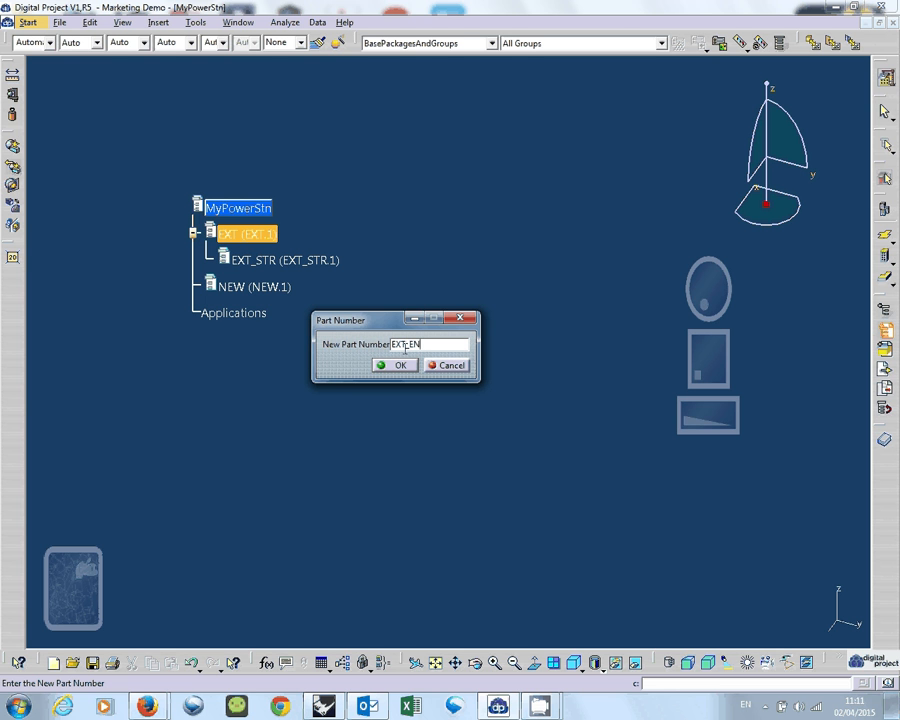
pyautogui.write('C')
pyautogui.click(398, 365)
pyautogui.click(367, 333)
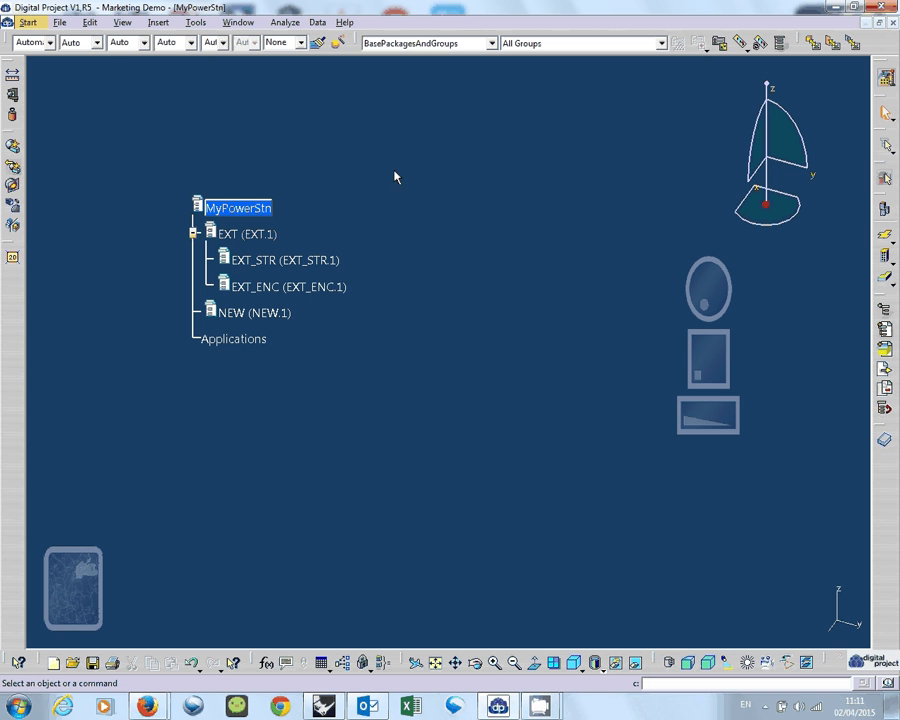
# Open the product properties of EXT_ENC and change its part number to EXT_WAL.
pyautogui.click(296, 288)
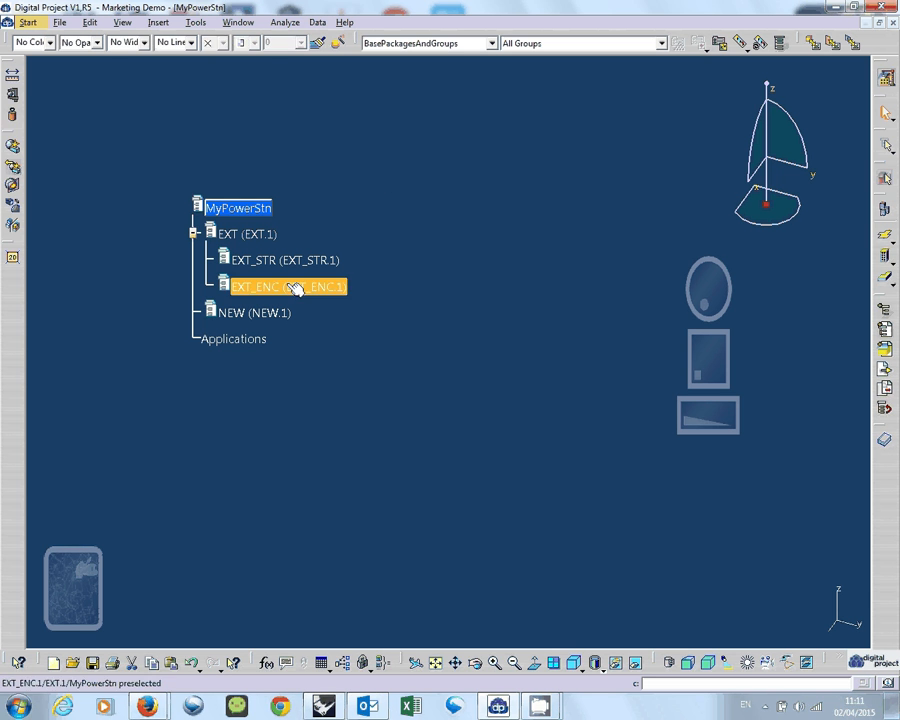
pyautogui.hotkey('alt', 'Return')
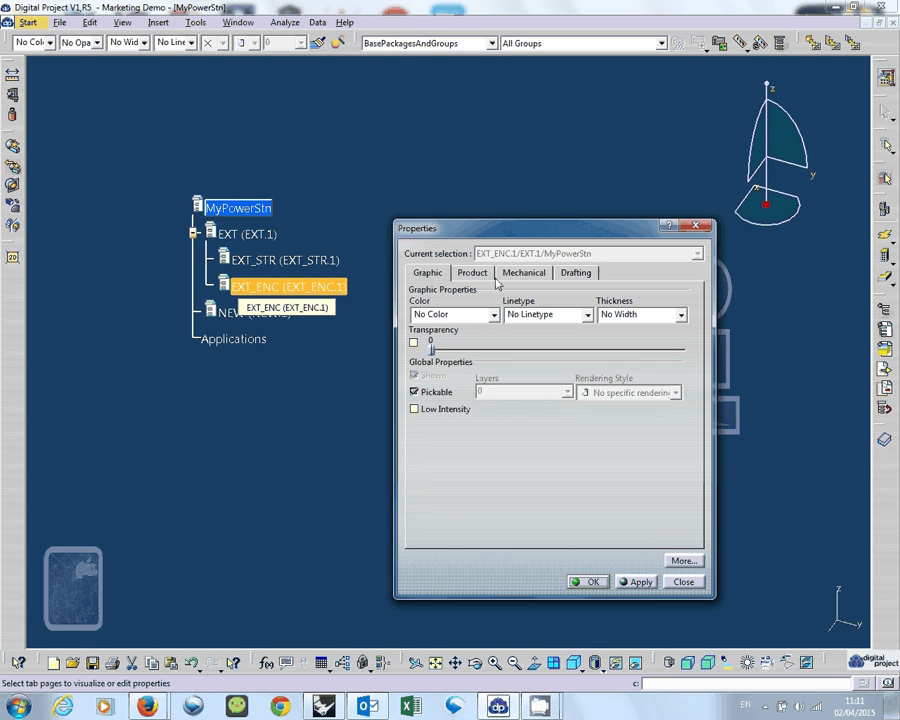
pyautogui.click(489, 277)
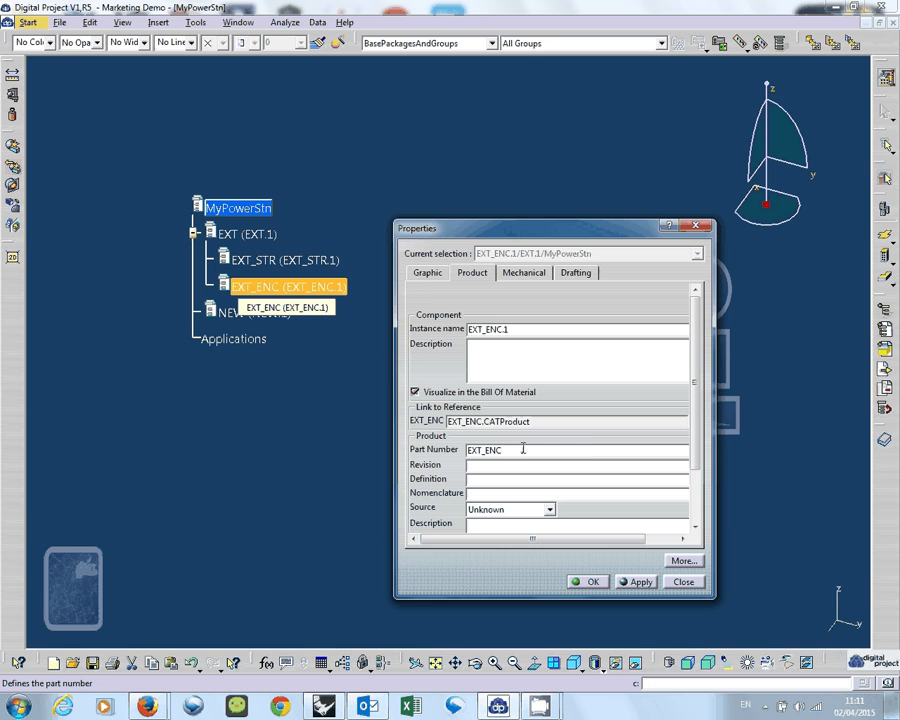
pyautogui.click(590, 449)
pyautogui.press('BackSpace')
pyautogui.press('BackSpace')
pyautogui.press('BackSpace')
pyautogui.write('WAL')
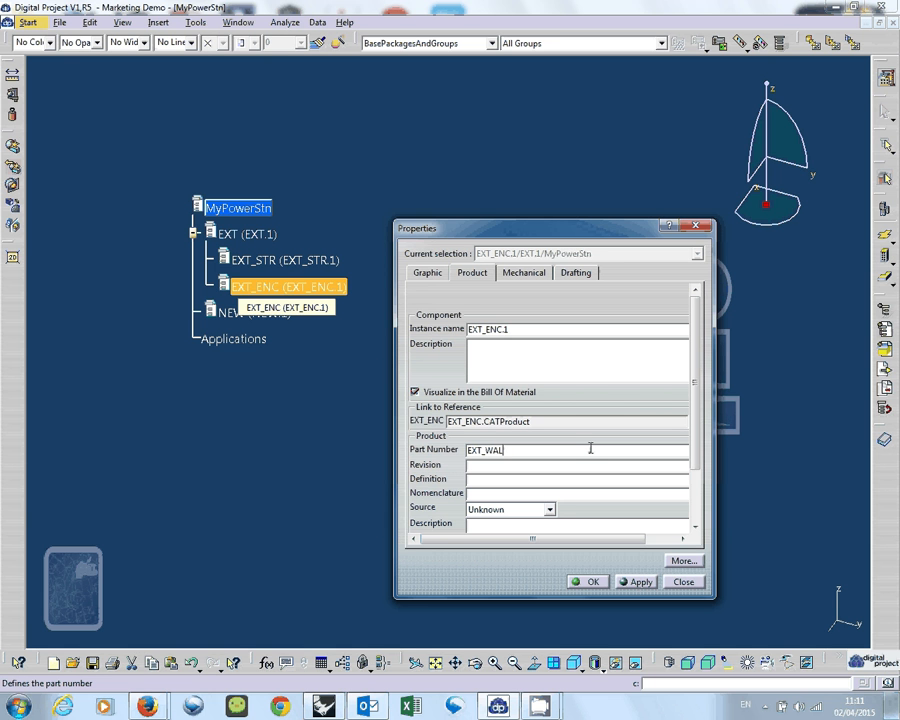
# Change the instance name of the same product to EXT_WAL.1 and accept the properties.
pyautogui.click(503, 330)
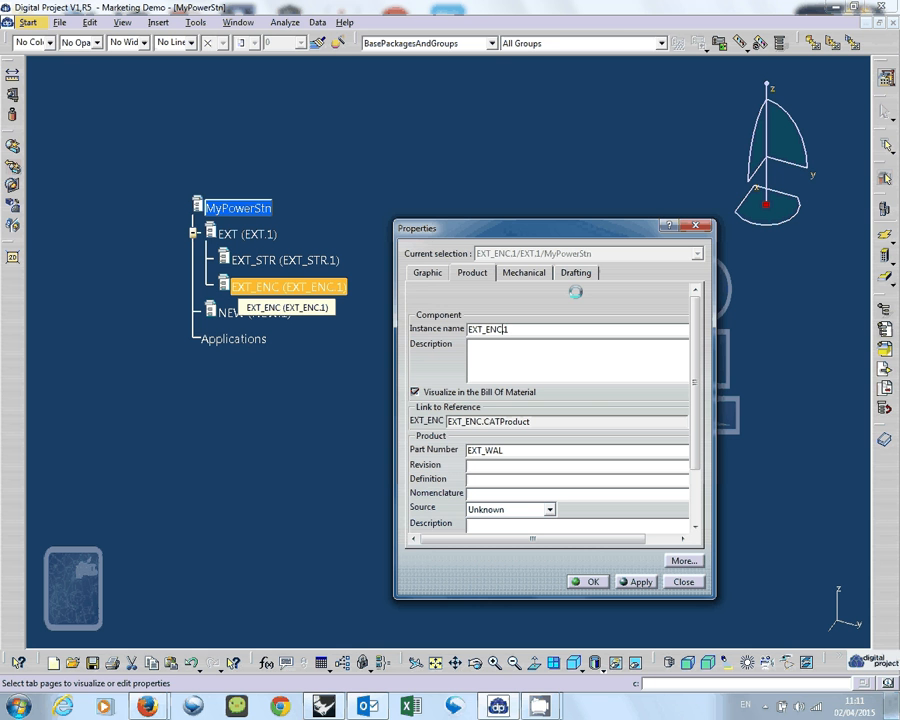
pyautogui.press('BackSpace')
pyautogui.press('BackSpace')
pyautogui.press('BackSpace')
pyautogui.write('WAL')
pyautogui.click(588, 581)
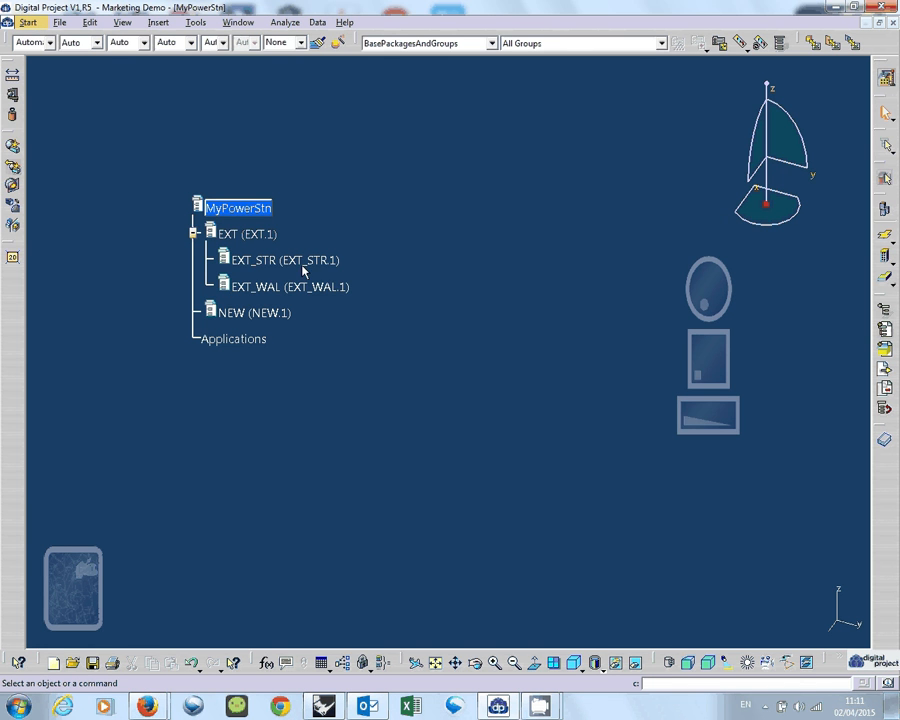
pyautogui.scroll(-1, 312, 264)
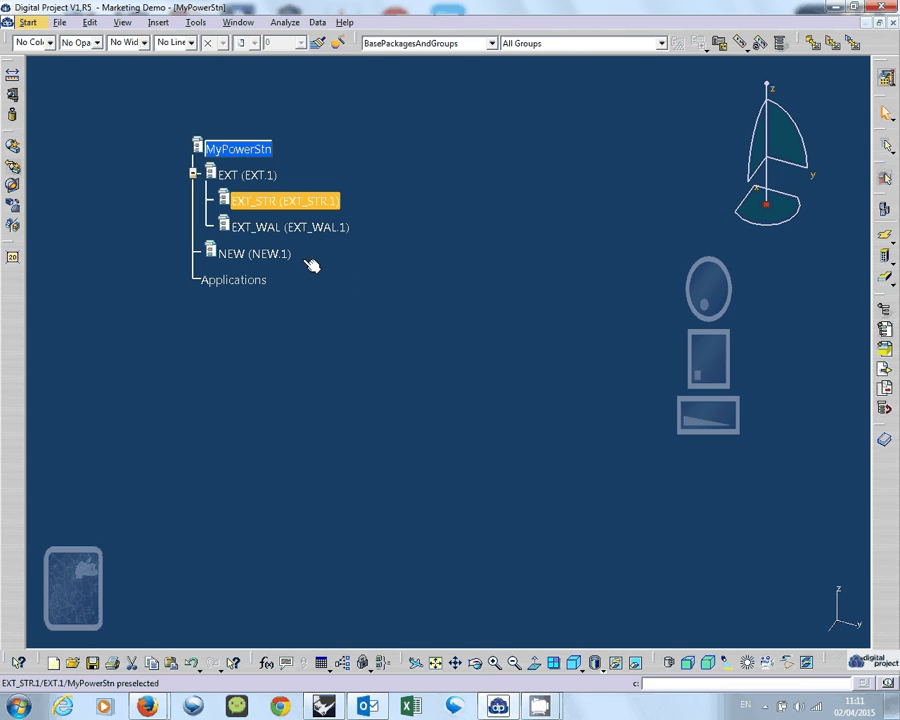
# Start inserting an existing component into EXT_STR and browse to the 04_Tutorials folder under 03_M.Arch Elective.
pyautogui.click(158, 23)
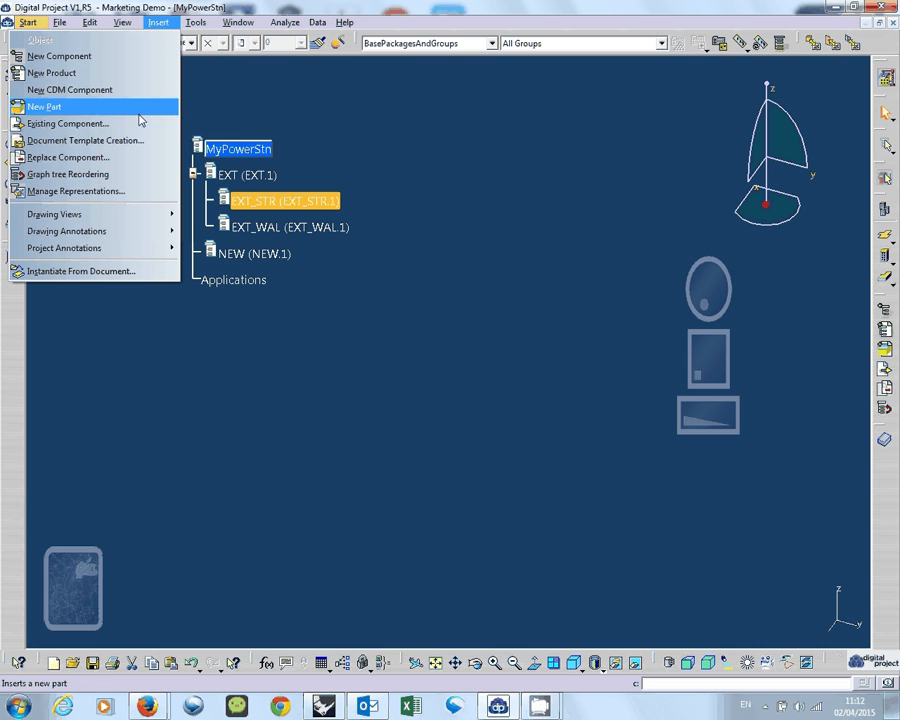
pyautogui.click(86, 127)
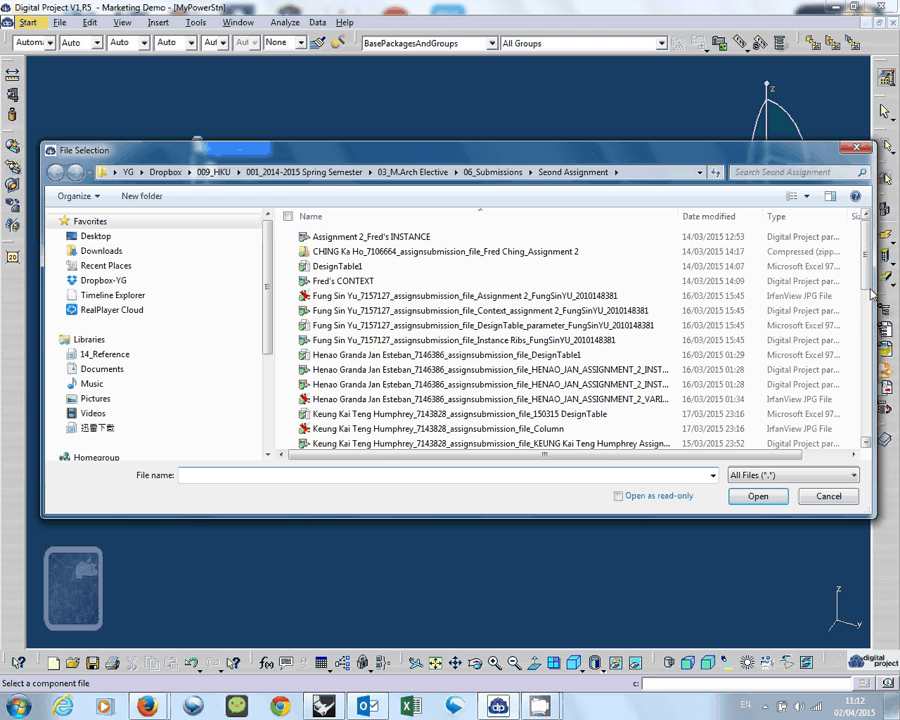
pyautogui.scroll(-1, 689, 334)
pyautogui.scroll(1, 635, 229)
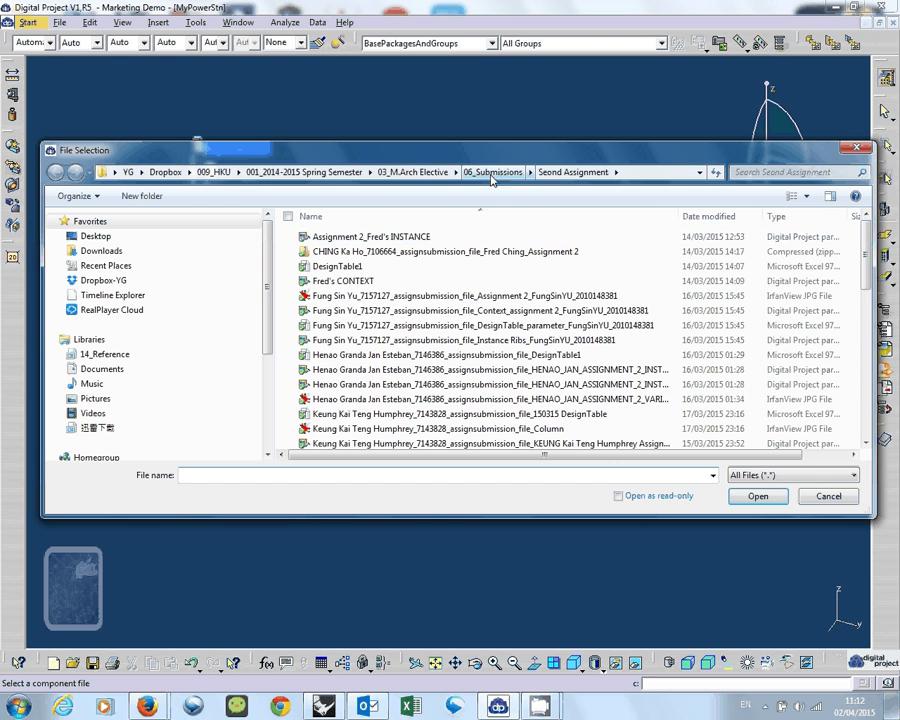
pyautogui.click(410, 172)
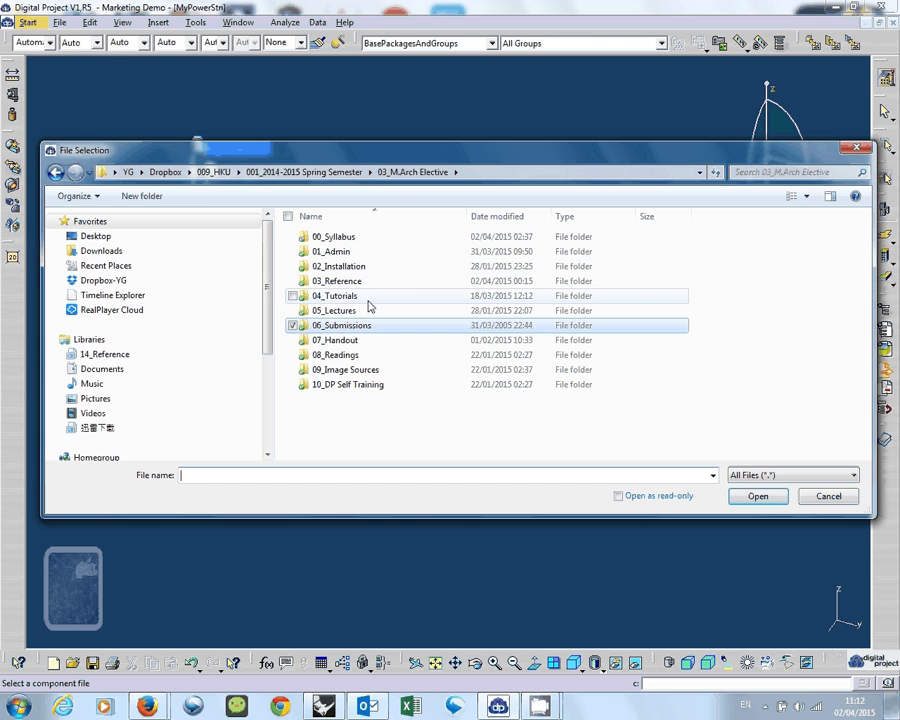
pyautogui.doubleClick(368, 306)
# Check the OCT Power Station folder inside Week07 and return to the 04_Tutorials folder.
pyautogui.doubleClick(366, 308)
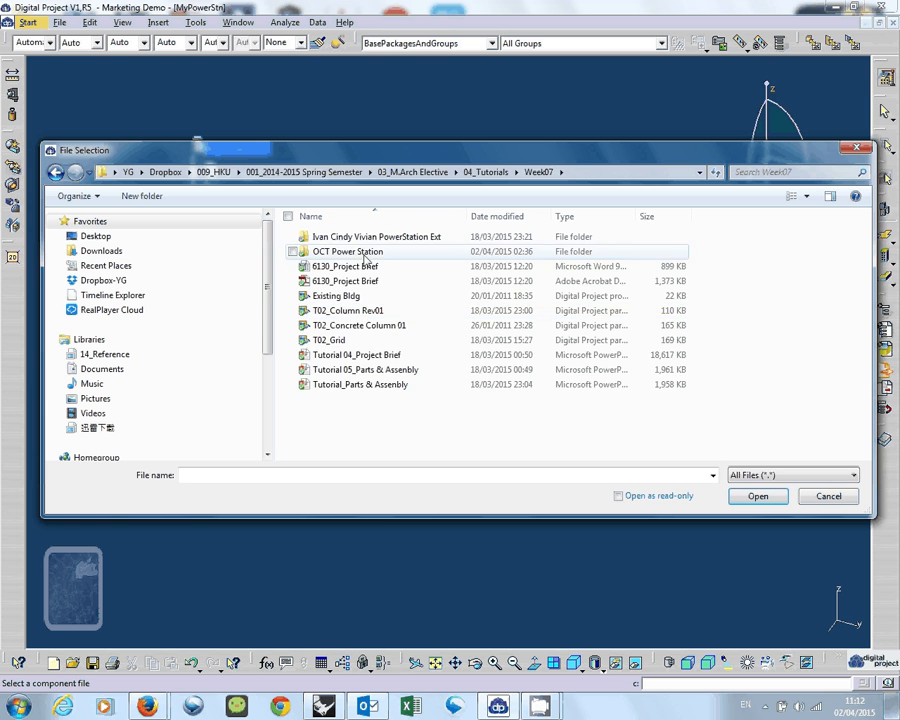
pyautogui.doubleClick(366, 253)
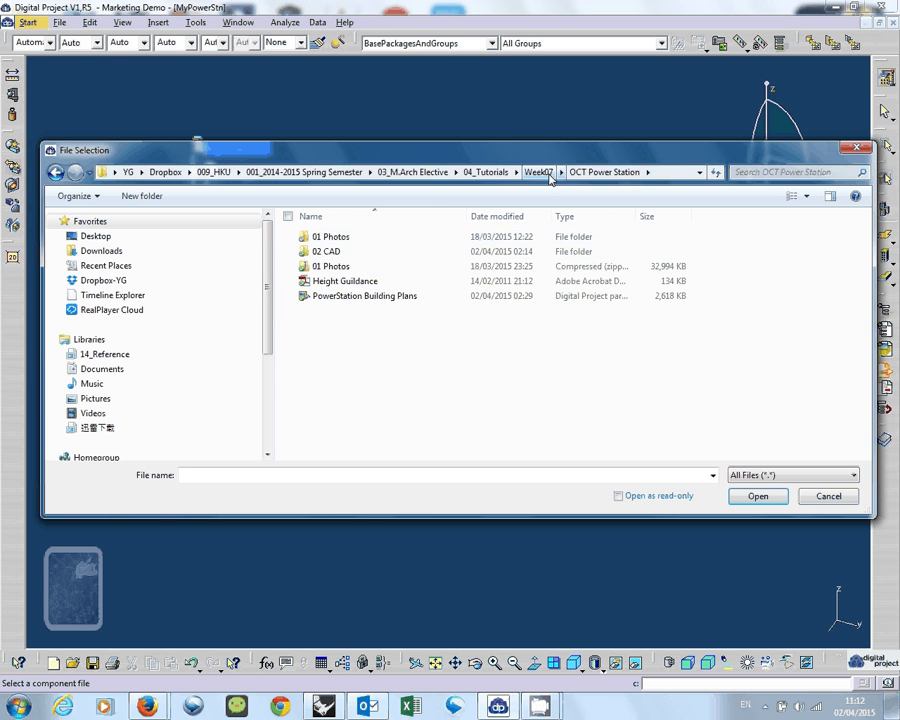
pyautogui.click(540, 172)
pyautogui.click(484, 172)
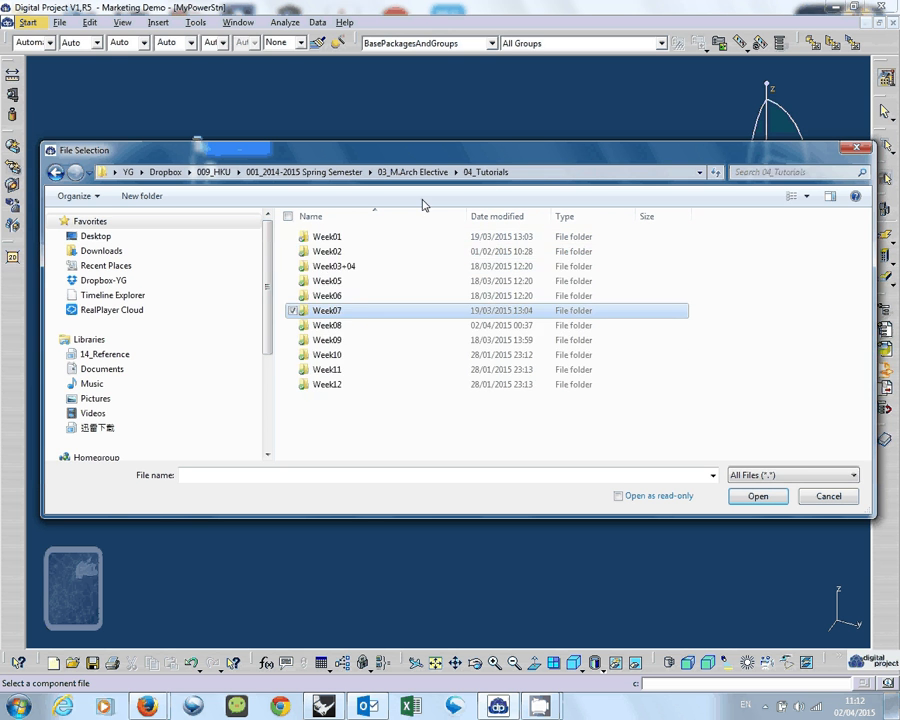
# Browse through Week08 and OIE POWERSTATION to the EXT folder and open its EXT_STR subfolder.
pyautogui.doubleClick(340, 325)
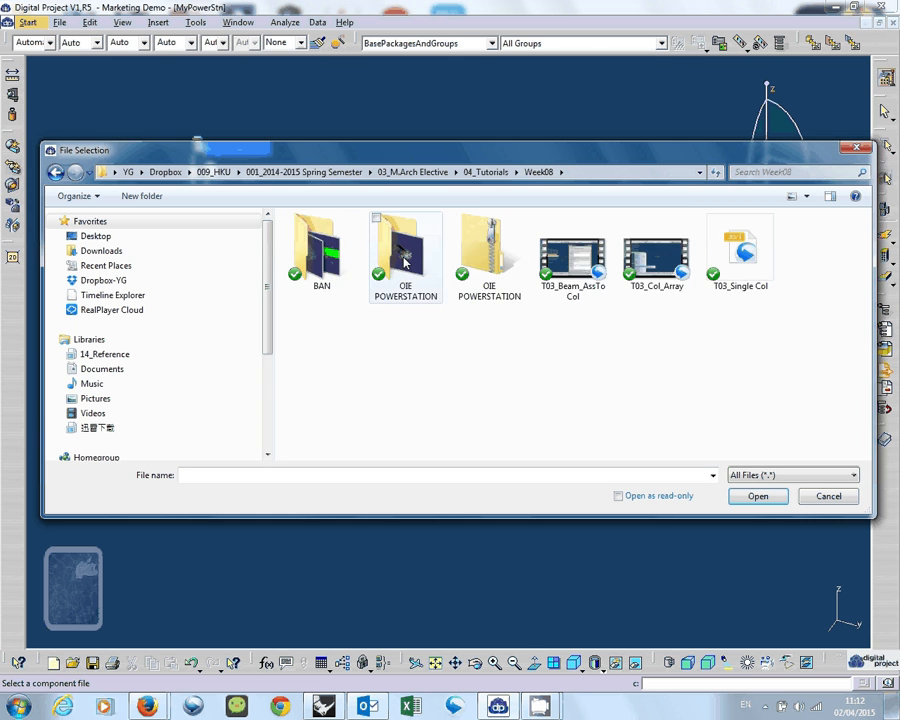
pyautogui.doubleClick(430, 262)
pyautogui.moveTo(466, 151); pyautogui.dragTo(458, 128)
pyautogui.doubleClick(352, 215)
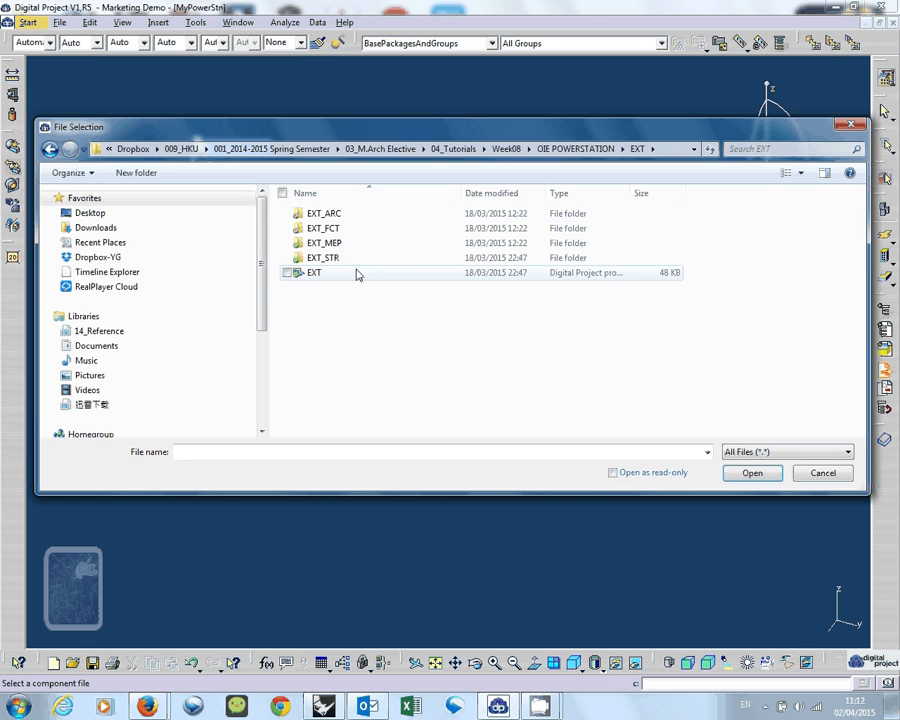
pyautogui.moveTo(398, 140); pyautogui.dragTo(387, 136)
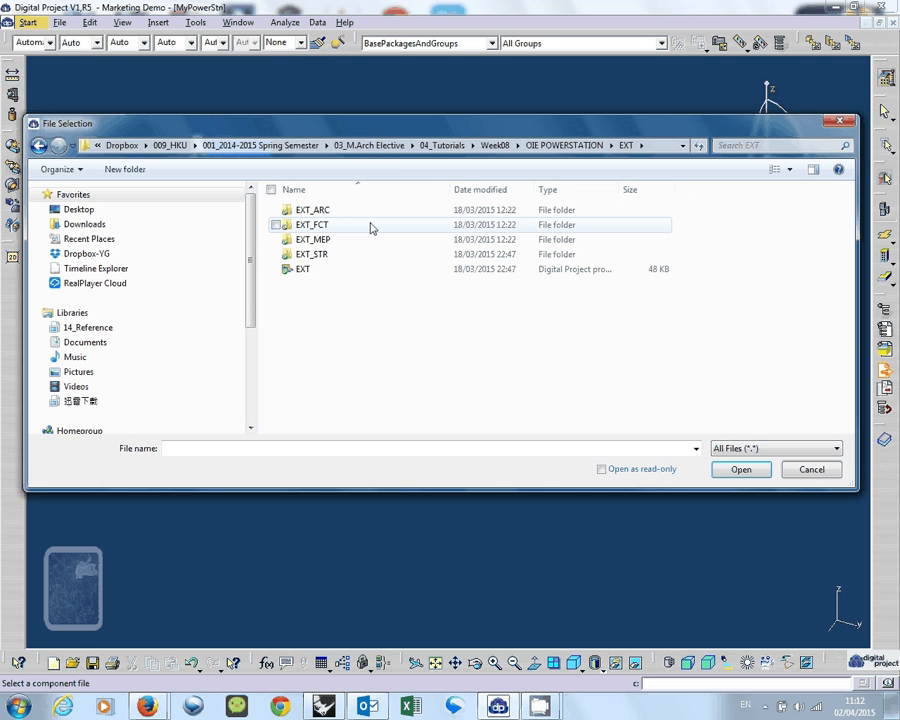
pyautogui.doubleClick(372, 255)
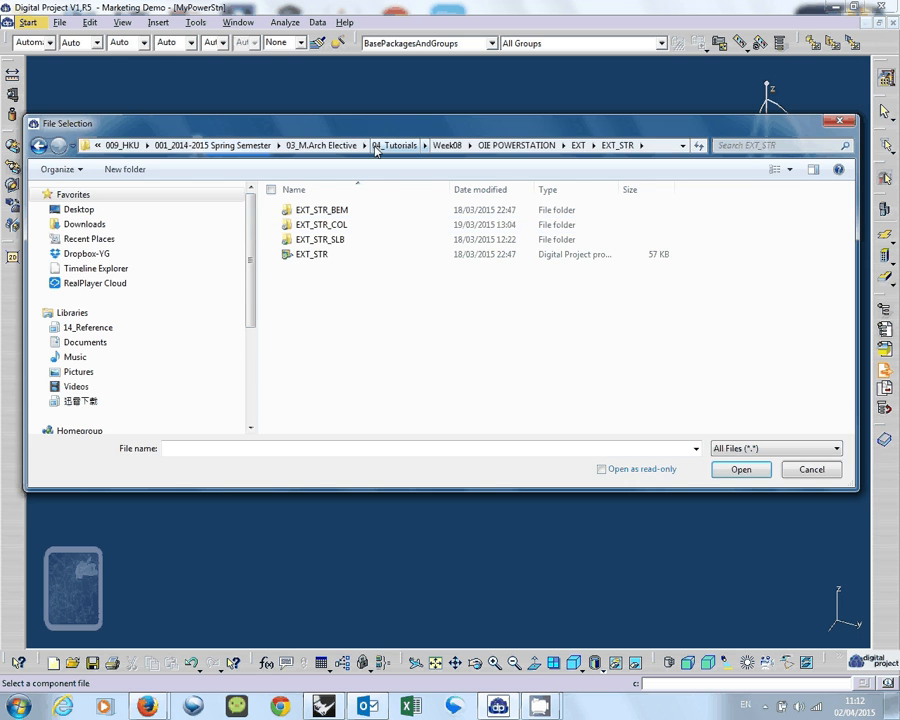
# Try to insert the EXT_STR product file as the existing component, and dismiss the part number conflicts without resolving them.
pyautogui.moveTo(373, 127); pyautogui.dragTo(378, 168)
pyautogui.click(352, 297)
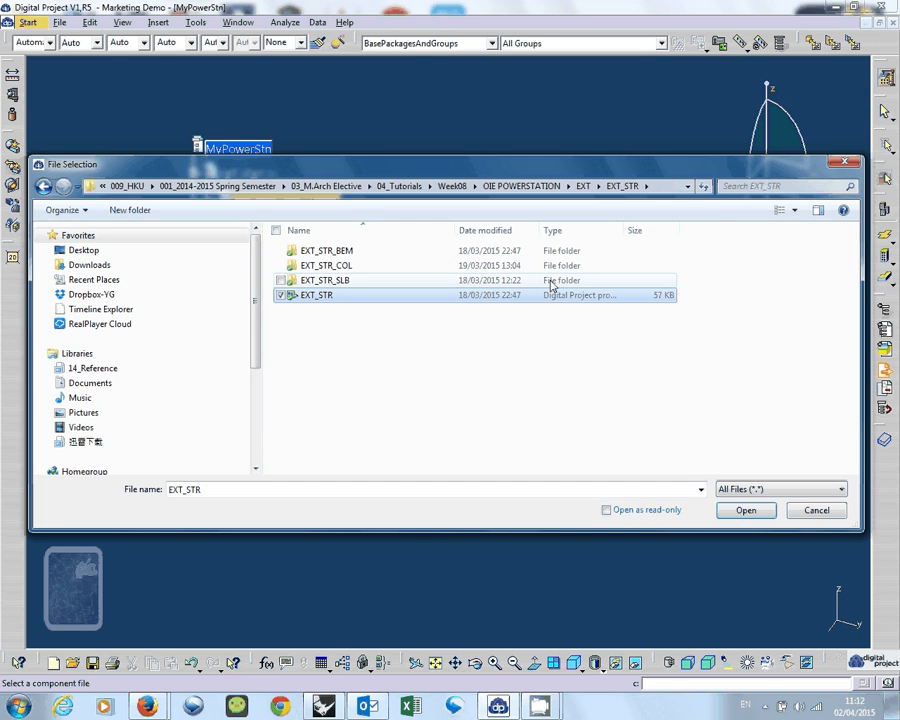
pyautogui.moveTo(627, 230); pyautogui.dragTo(718, 226)
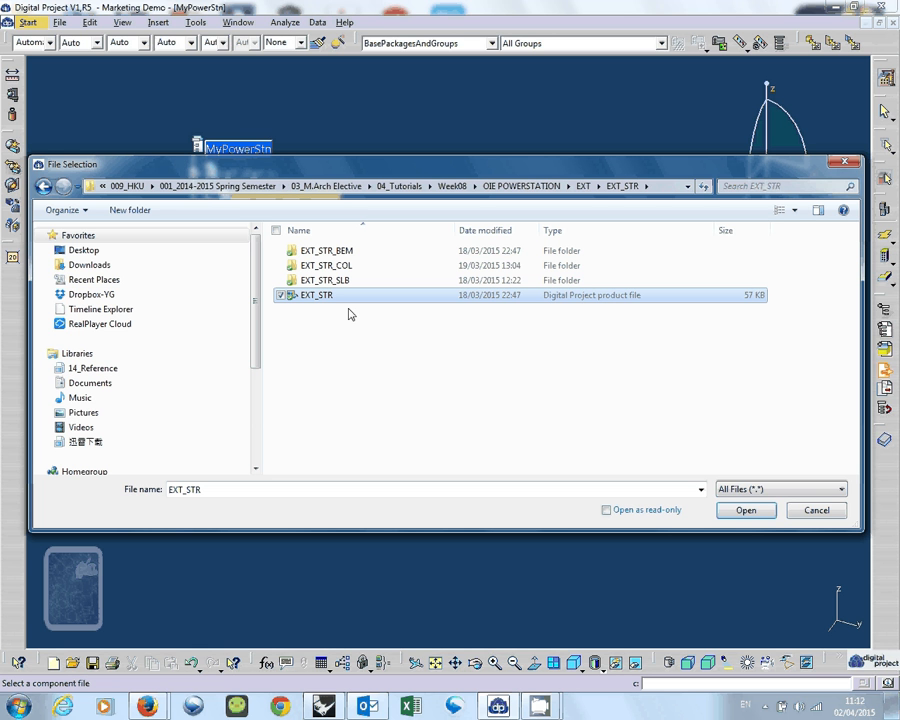
pyautogui.click(732, 516)
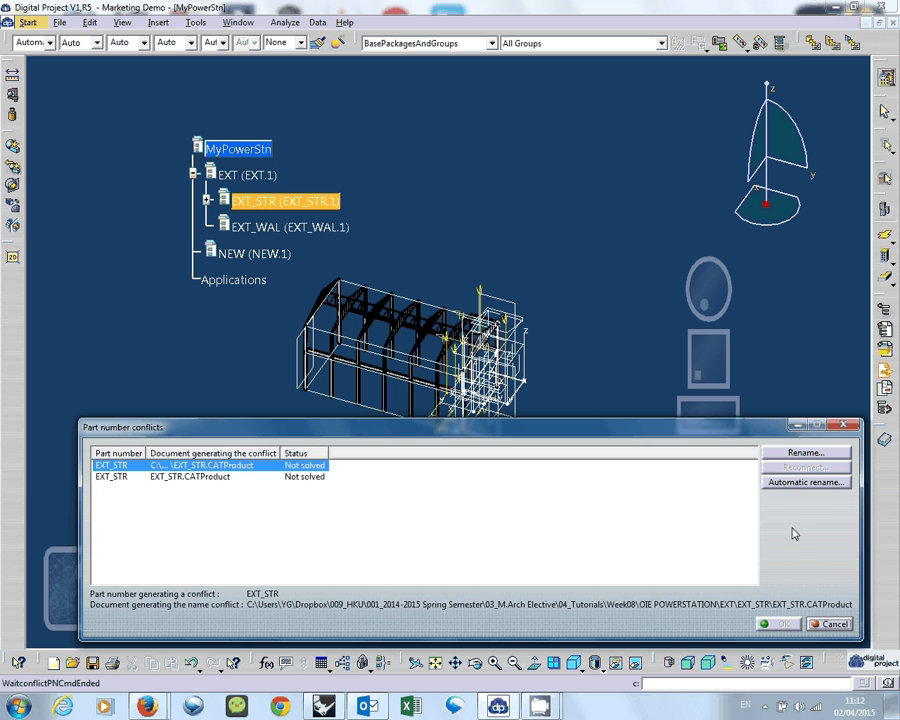
pyautogui.moveTo(760, 430); pyautogui.dragTo(740, 434)
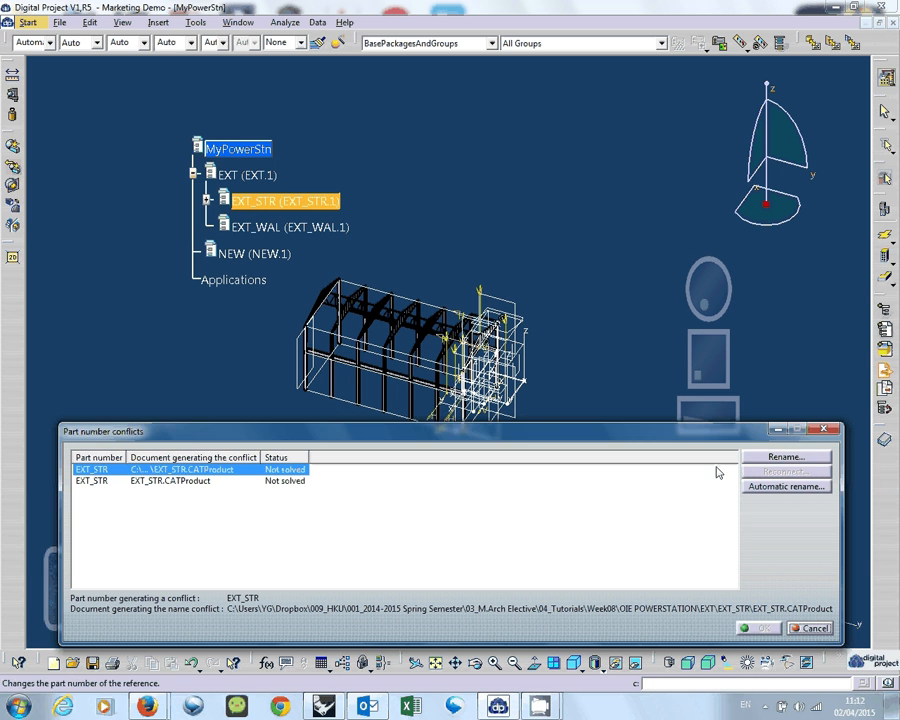
pyautogui.click(821, 432)
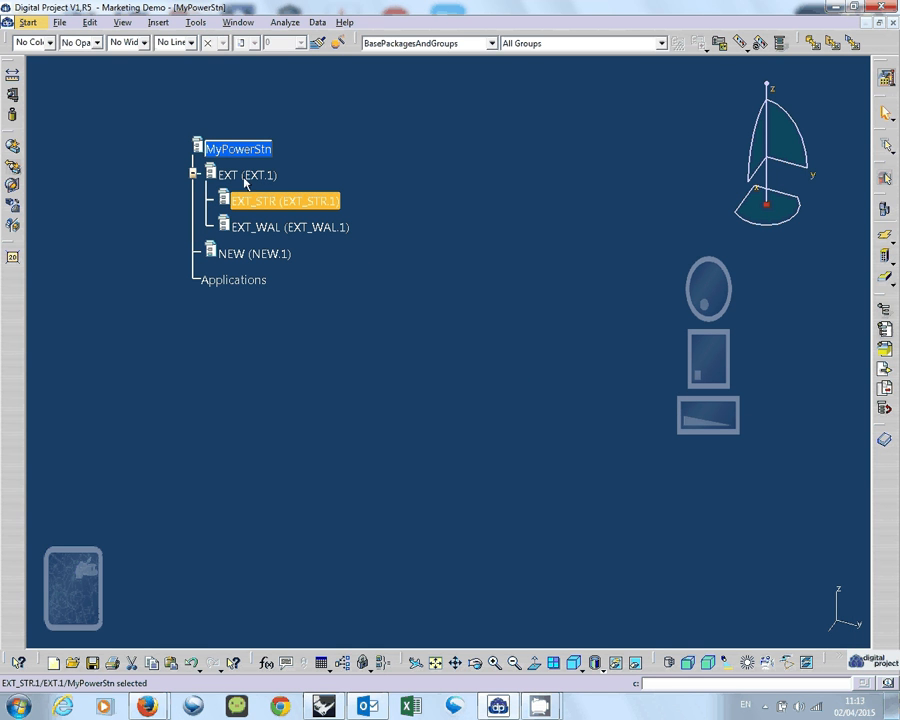
# Insert the existing EXT_STR product file into the EXT_STR product again.
pyautogui.click(154, 21)
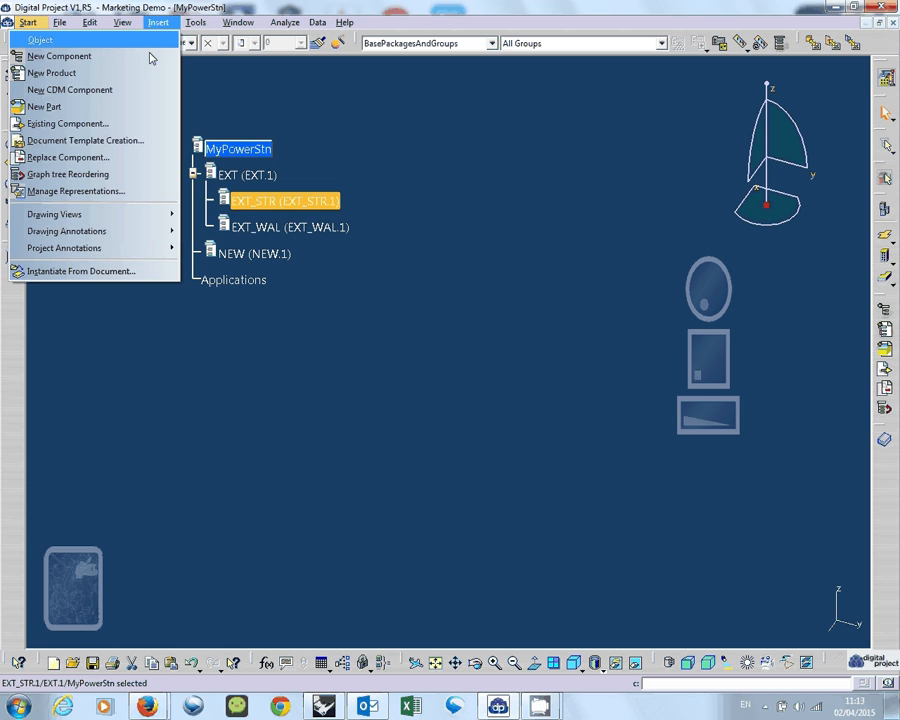
pyautogui.click(114, 124)
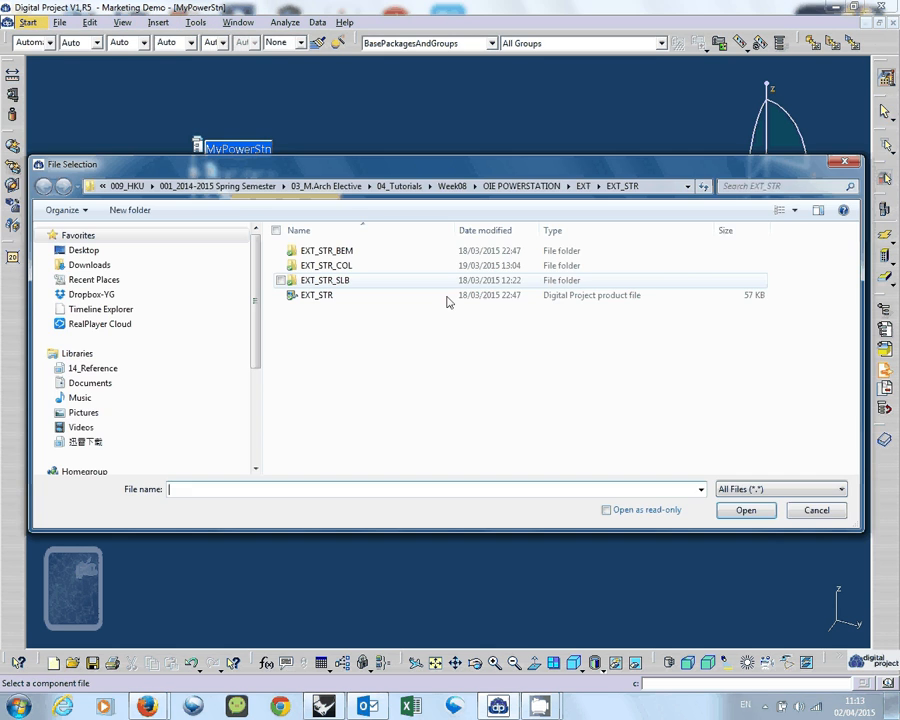
pyautogui.click(444, 296)
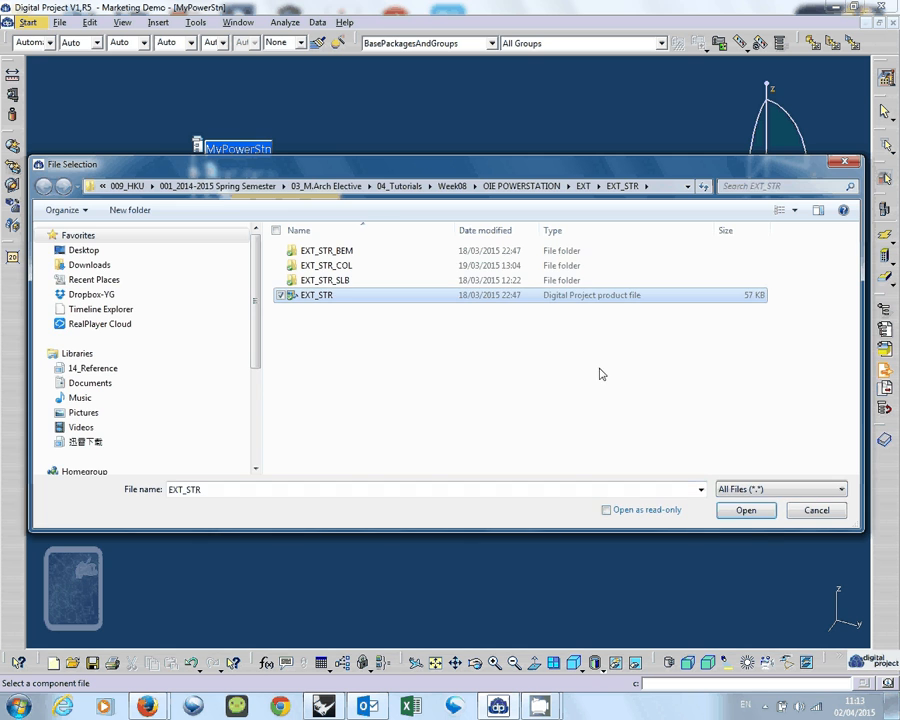
pyautogui.click(745, 510)
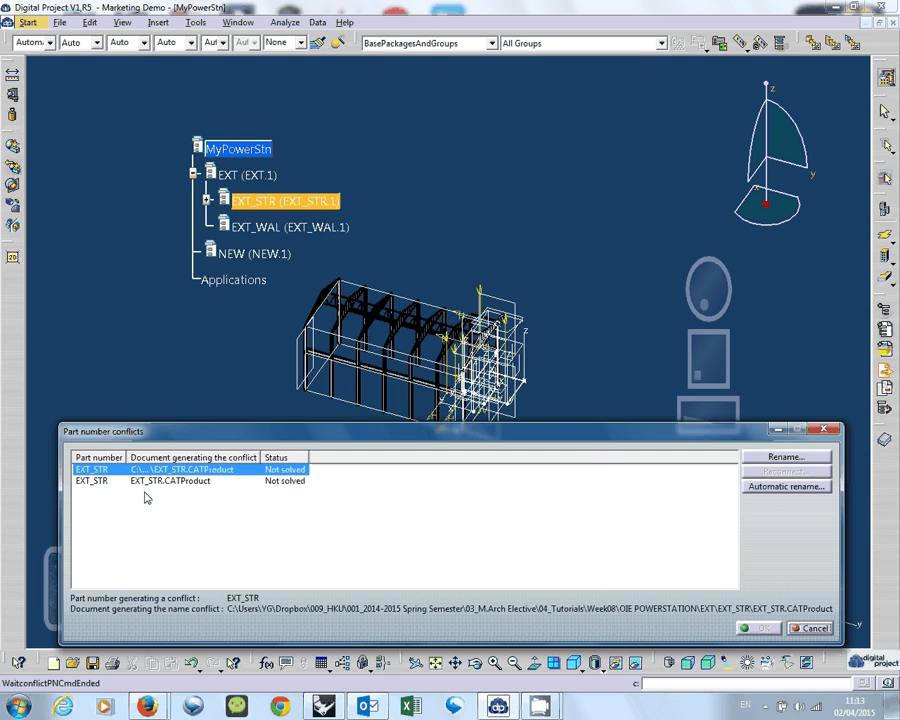
# Resolve the part number conflict by renaming the in-session EXT_STR.CATProduct to EXT_STR.2, and close the incident report.
pyautogui.moveTo(145, 431); pyautogui.dragTo(166, 281)
pyautogui.click(155, 333)
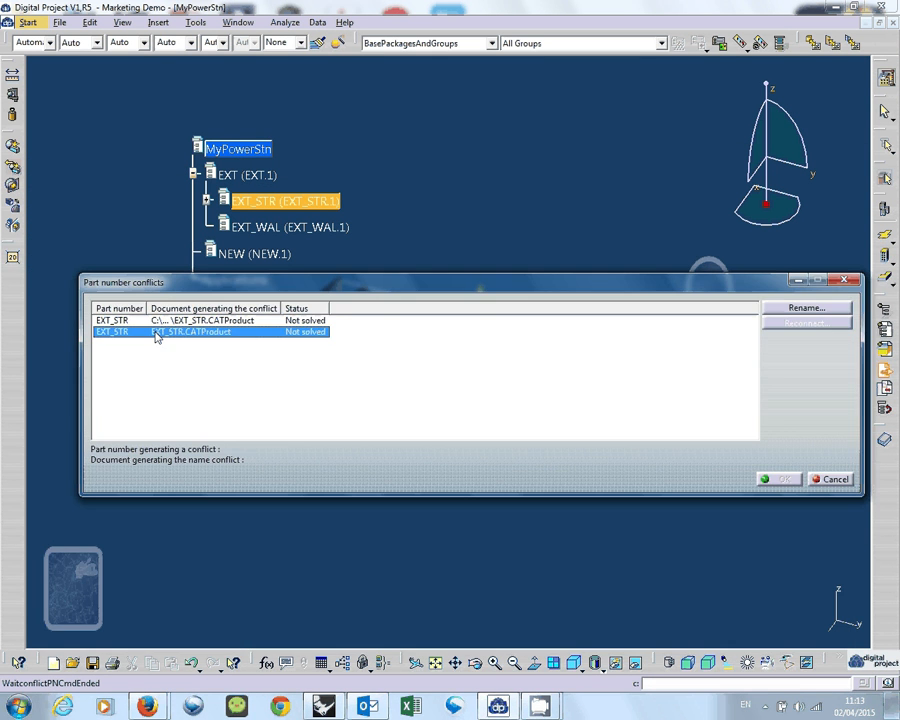
pyautogui.click(190, 321)
pyautogui.click(251, 331)
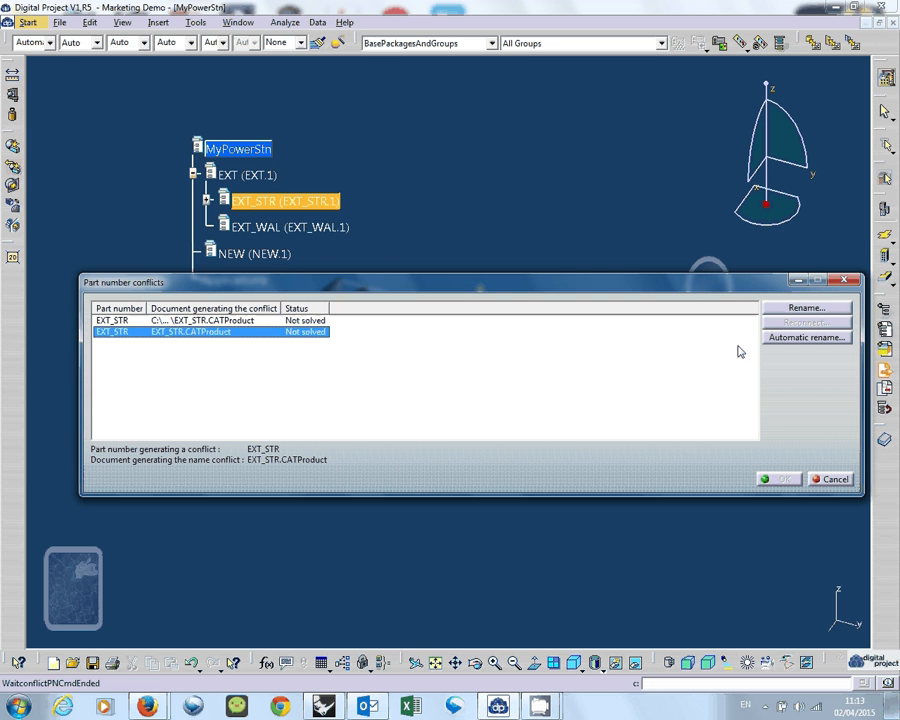
pyautogui.click(808, 308)
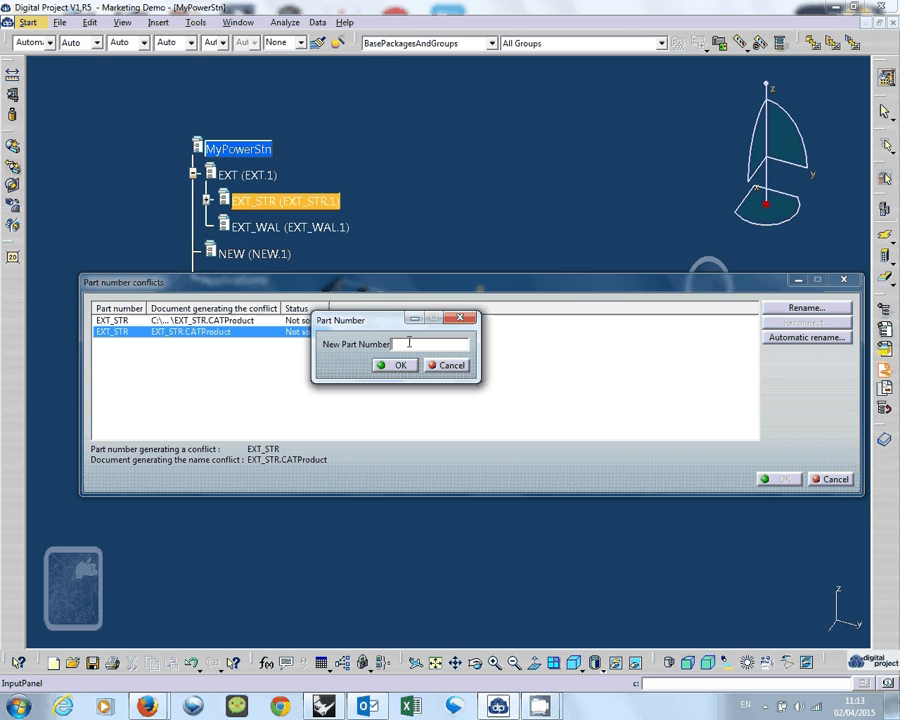
pyautogui.write('EXT_STR.2')
pyautogui.click(397, 365)
pyautogui.click(777, 479)
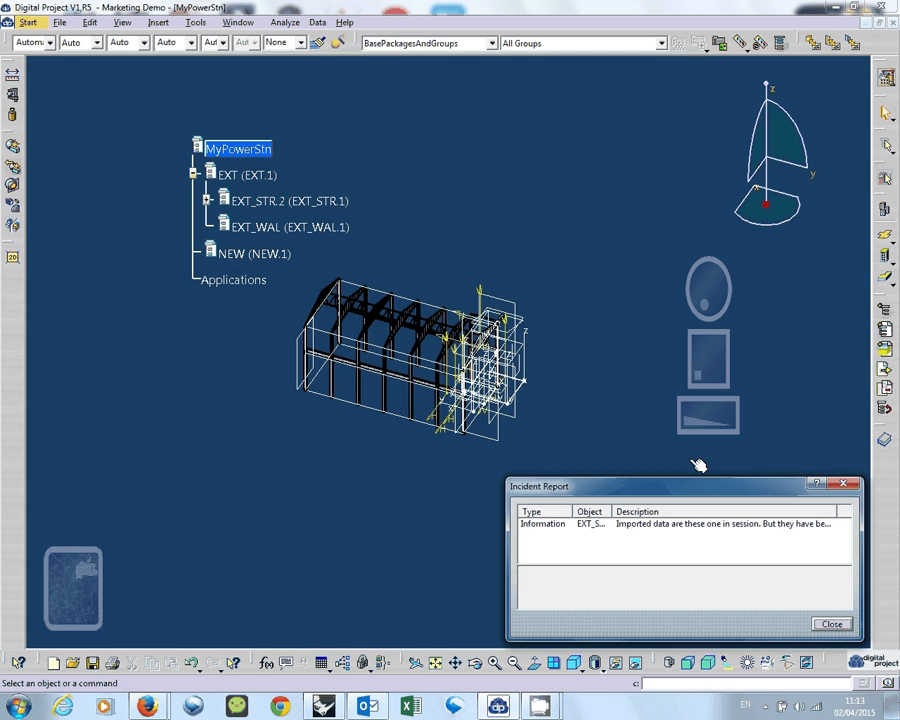
pyautogui.click(829, 484)
# Expand the inserted EXT_STR product and its EXT_STR_BEM and EXT_STR_COL branches to examine their structure.
pyautogui.moveTo(320, 280); pyautogui.dragTo(292, 295, button='middle')
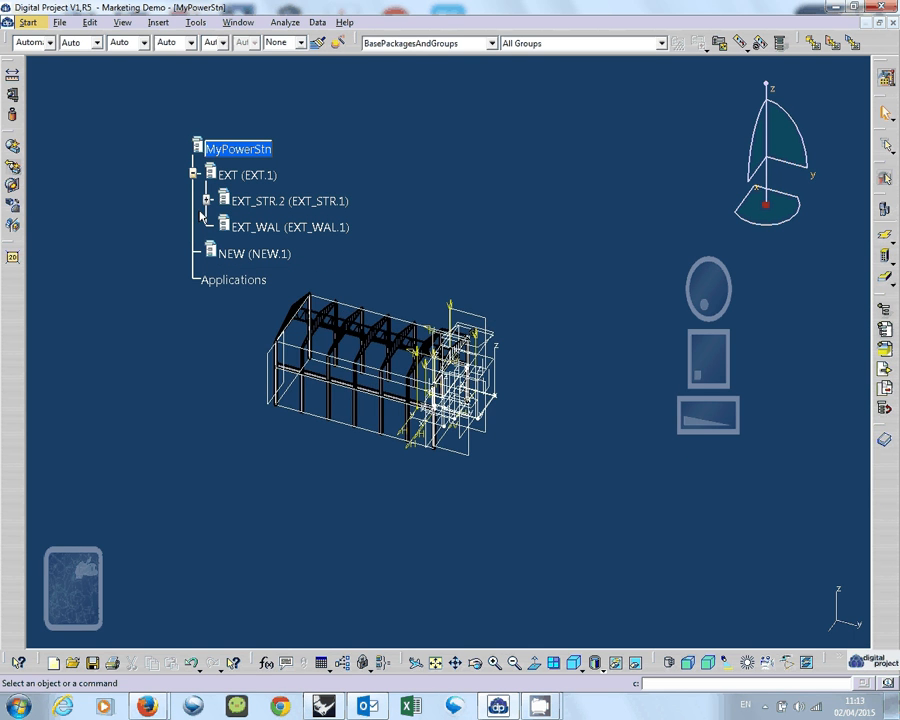
pyautogui.click(207, 201)
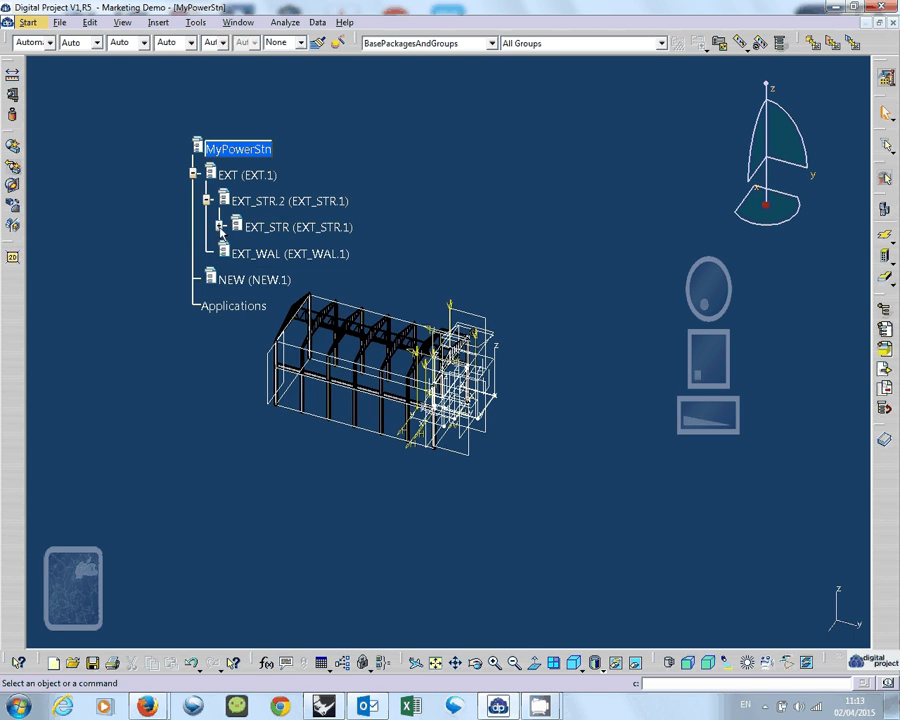
pyautogui.click(220, 227)
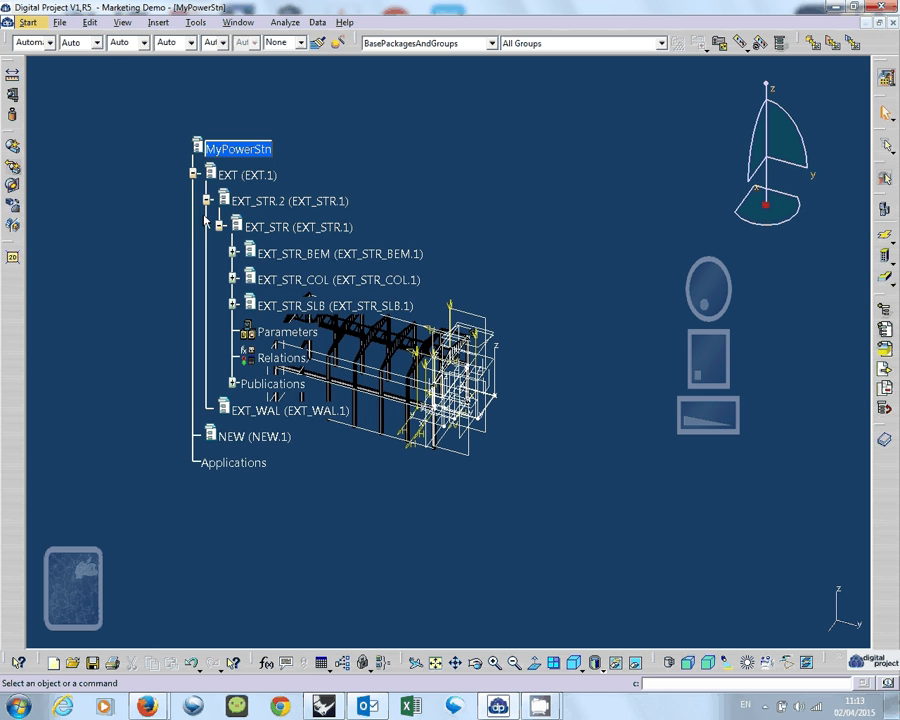
pyautogui.moveTo(206, 221); pyautogui.dragTo(126, 205)
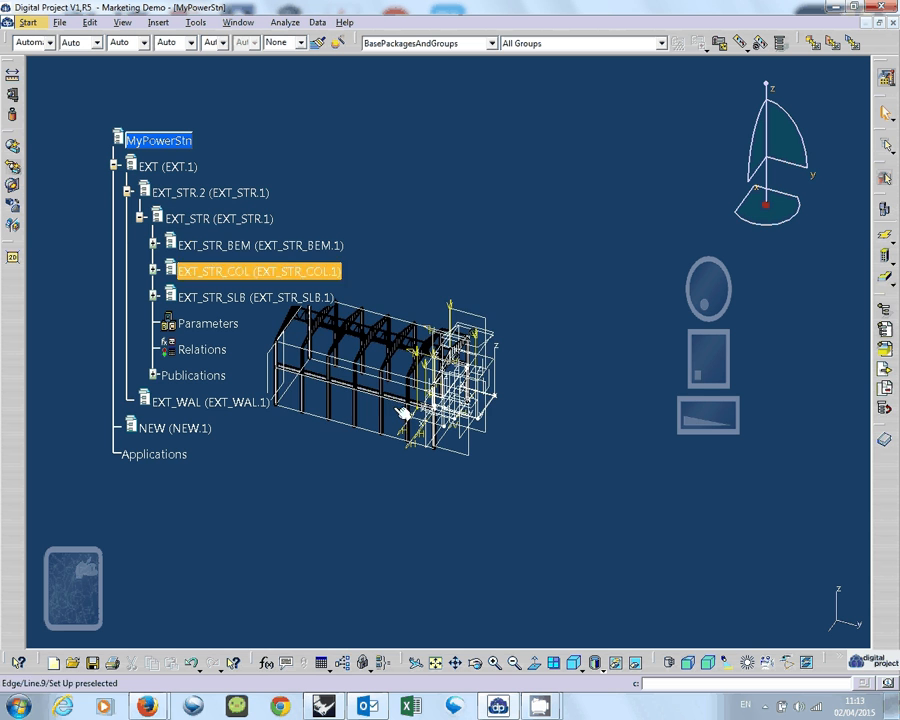
pyautogui.moveTo(402, 411); pyautogui.dragTo(467, 466, button='middle')
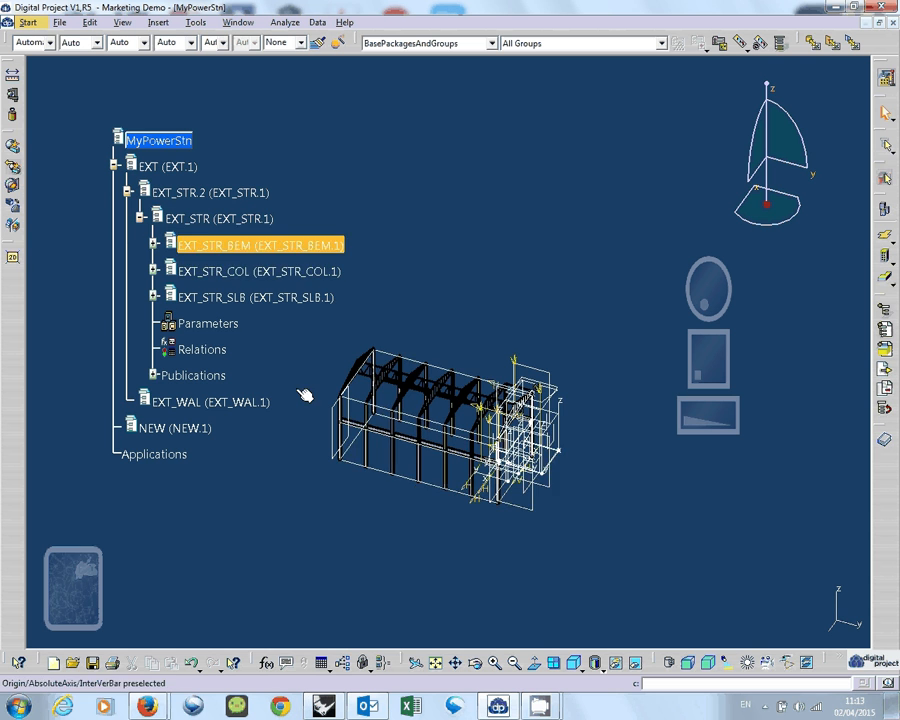
pyautogui.click(153, 245)
pyautogui.click(168, 478)
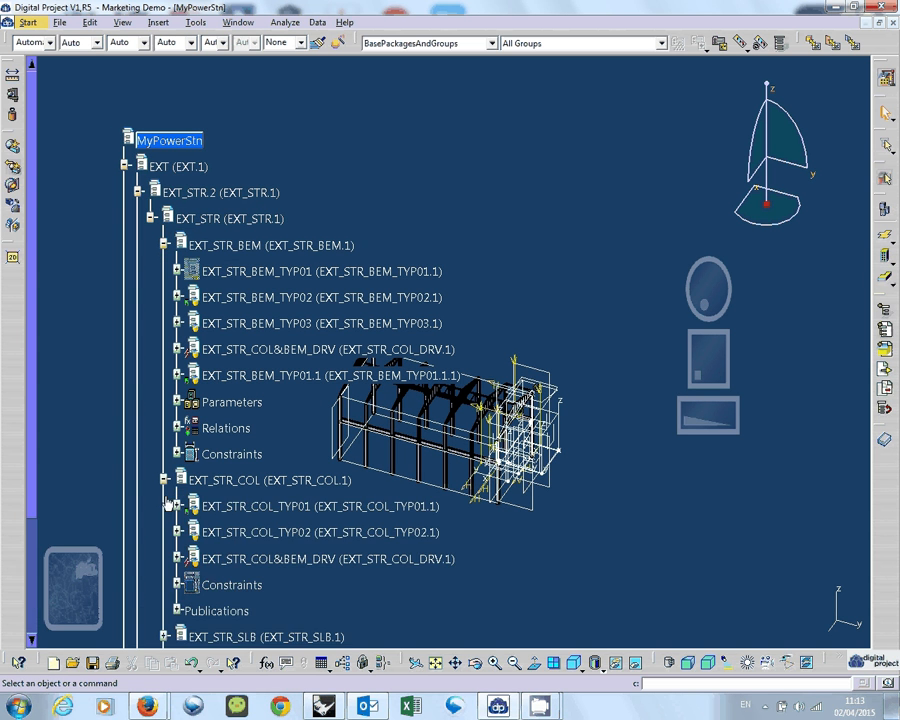
pyautogui.scroll(-3, 168, 504)
pyautogui.scroll(2, 170, 504)
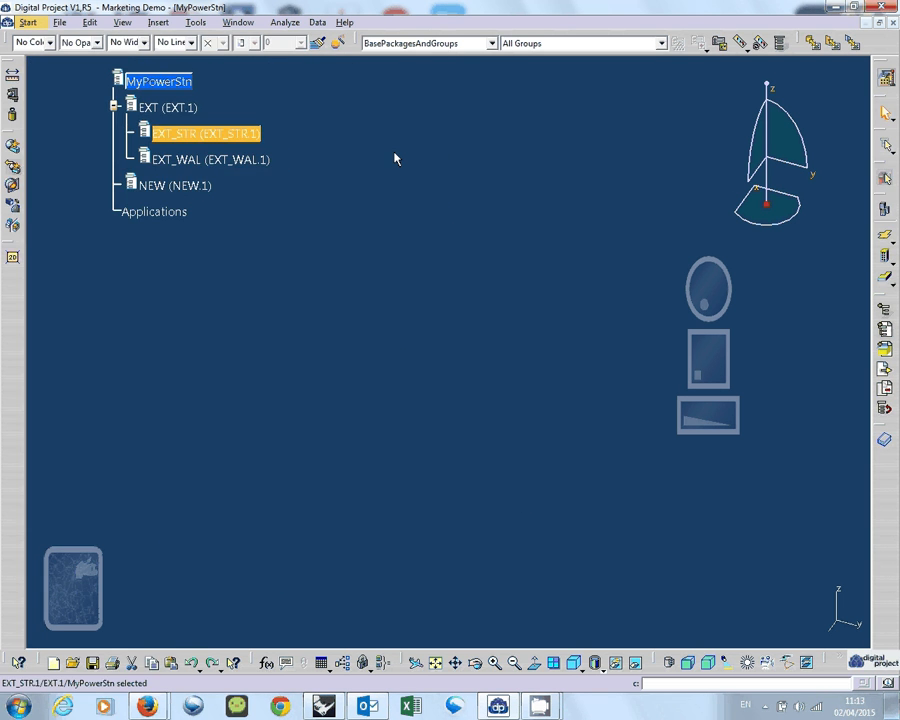
# Insert the existing EXT_STR_COL product file from the EXT_STR_COL folder as a component of EXT_STR.
pyautogui.click(158, 22)
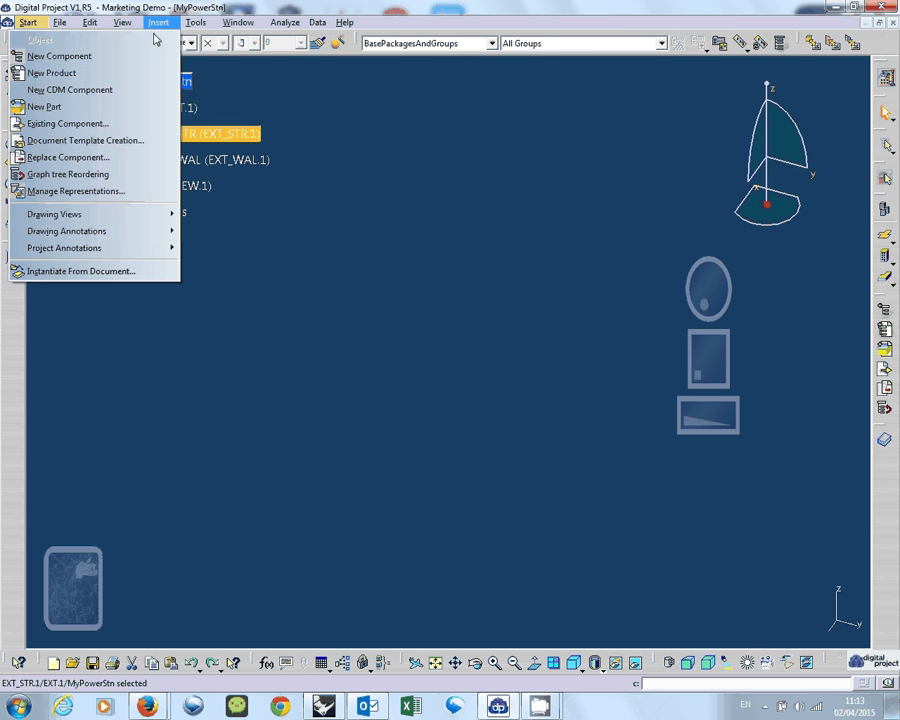
pyautogui.click(126, 123)
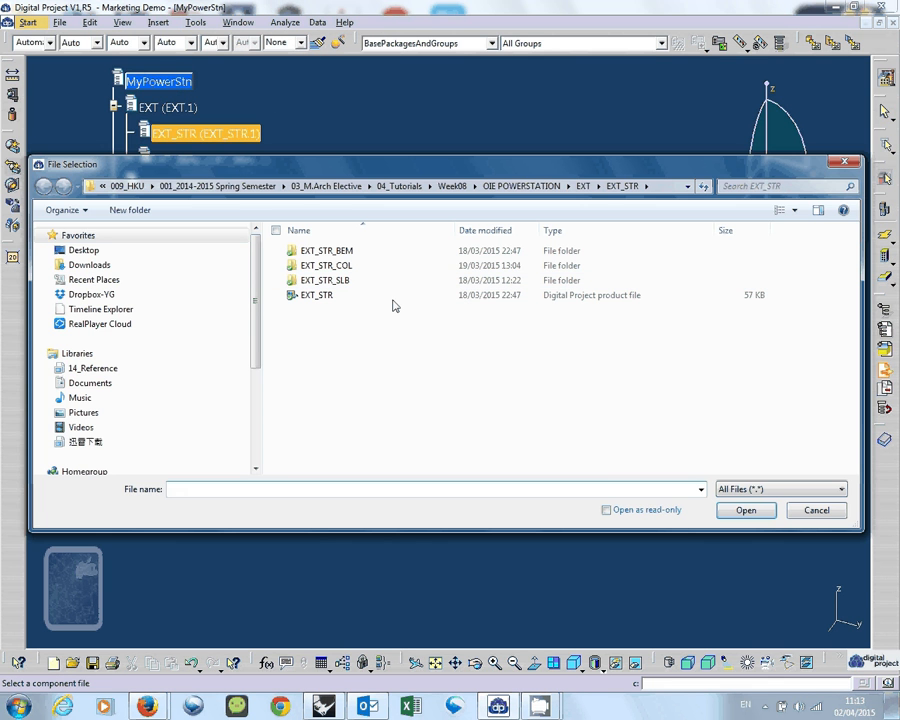
pyautogui.doubleClick(380, 268)
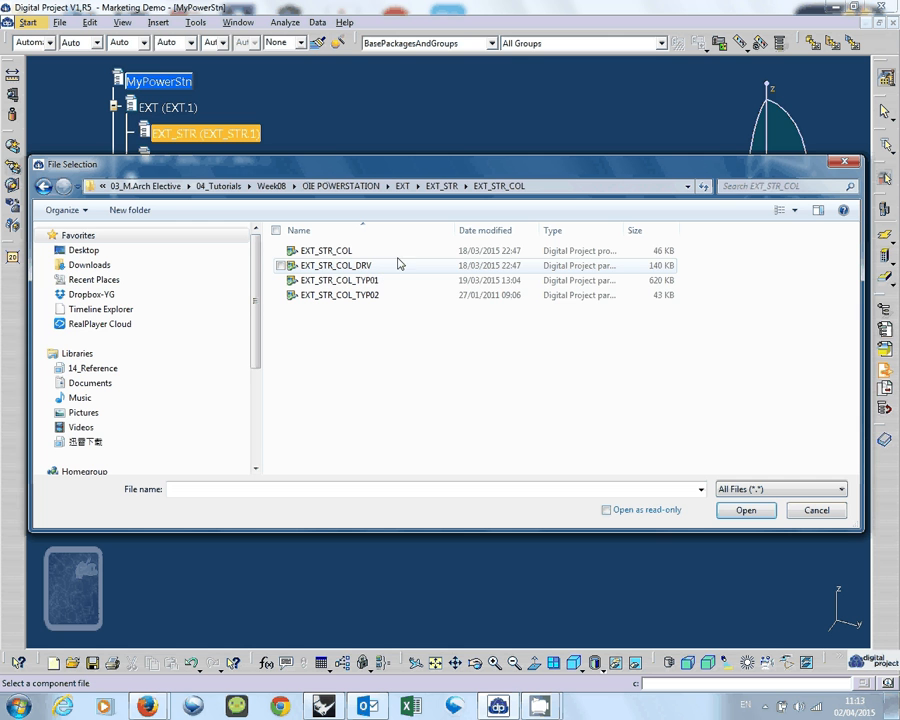
pyautogui.click(402, 252)
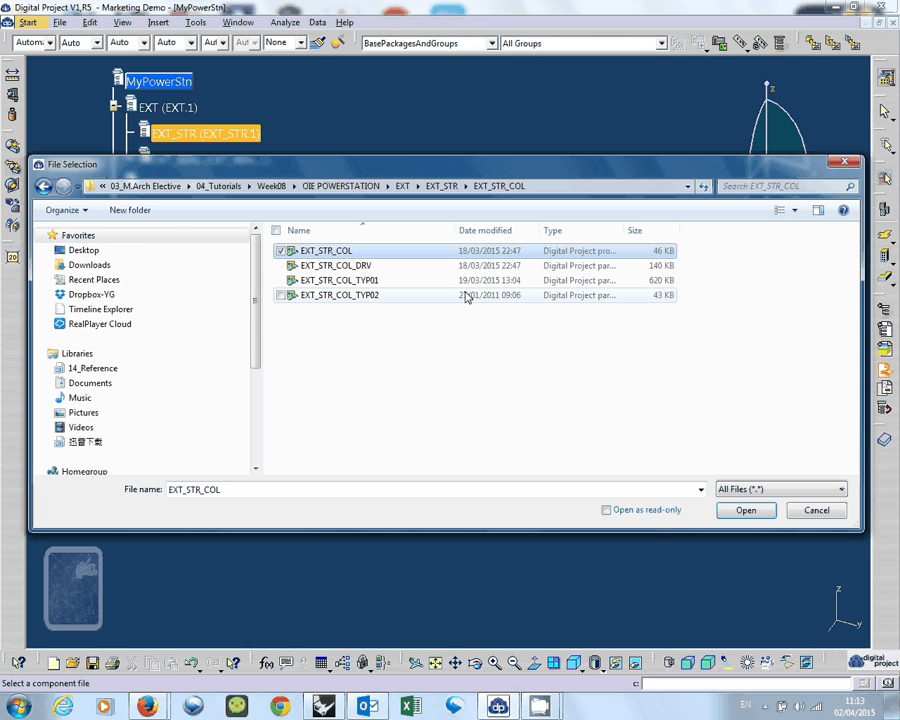
pyautogui.click(748, 511)
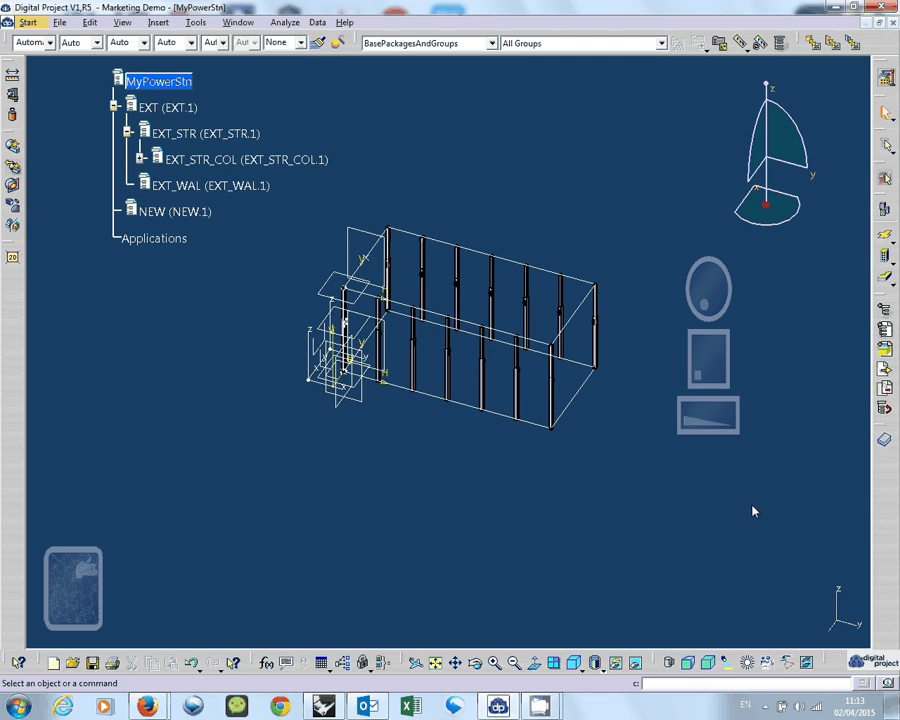
pyautogui.moveTo(478, 393); pyautogui.dragTo(478, 393, button='middle')
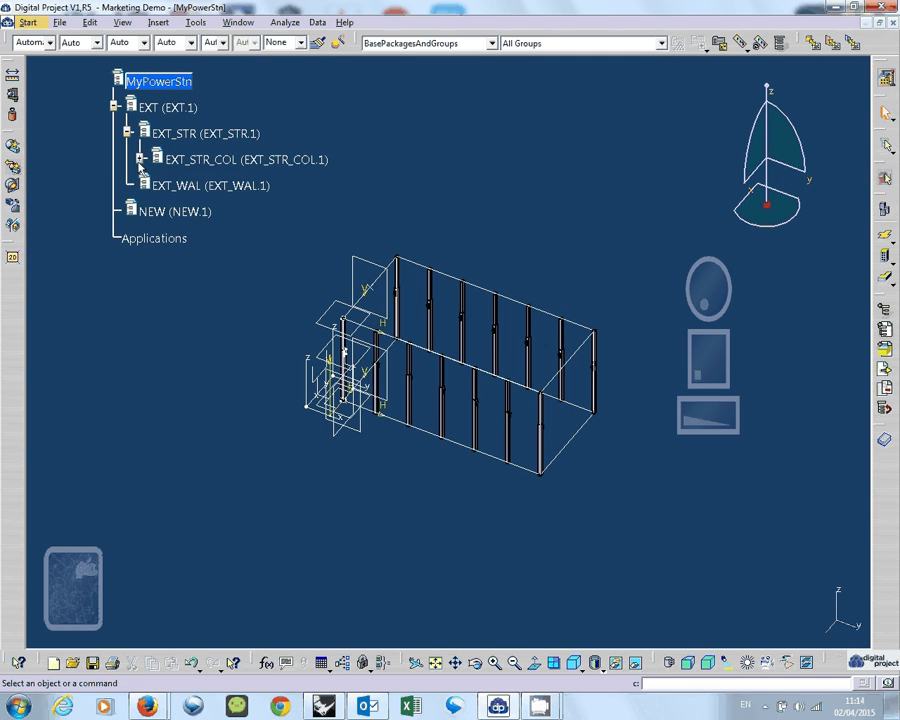
# Expand the inserted EXT_STR_COL product and hide its EXT_STR_COL&BEM_DRV and EXT_STR_COL_TYP01 components.
pyautogui.click(140, 158)
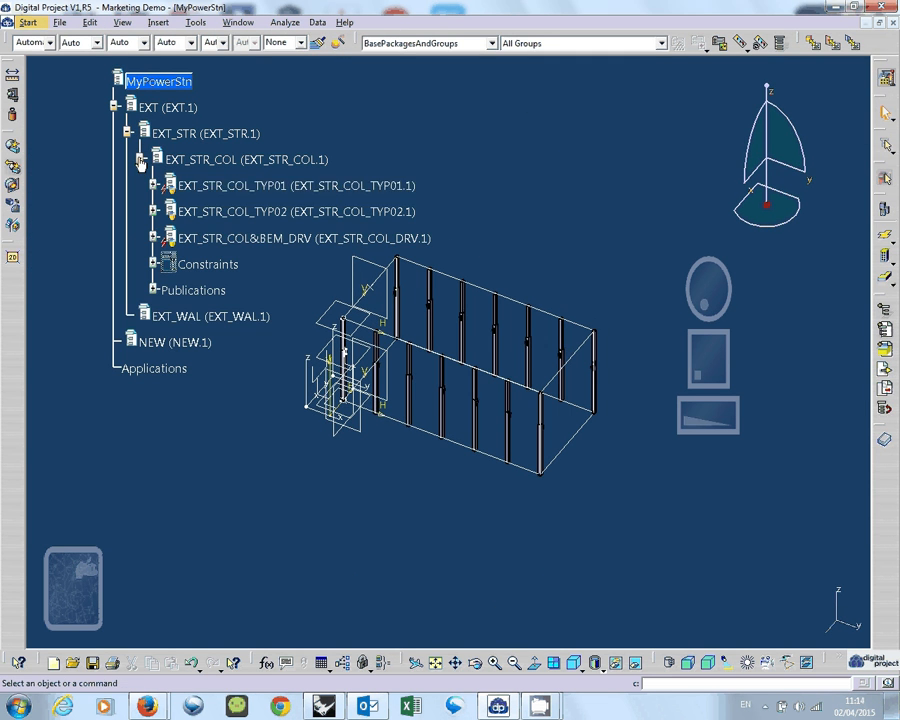
pyautogui.click(270, 240)
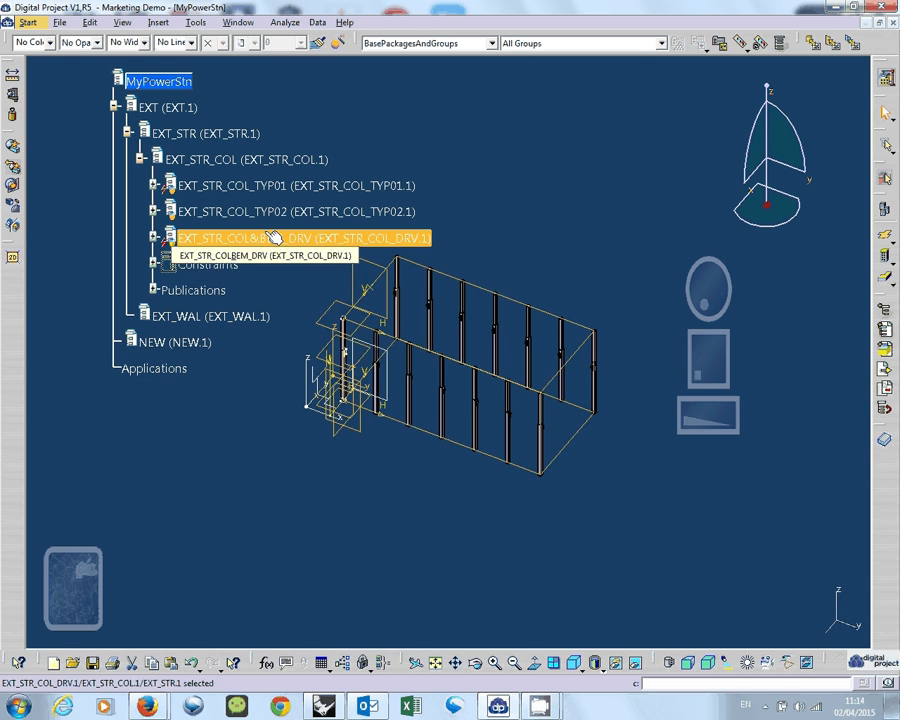
pyautogui.press('space')
pyautogui.click(295, 192)
pyautogui.press('space')
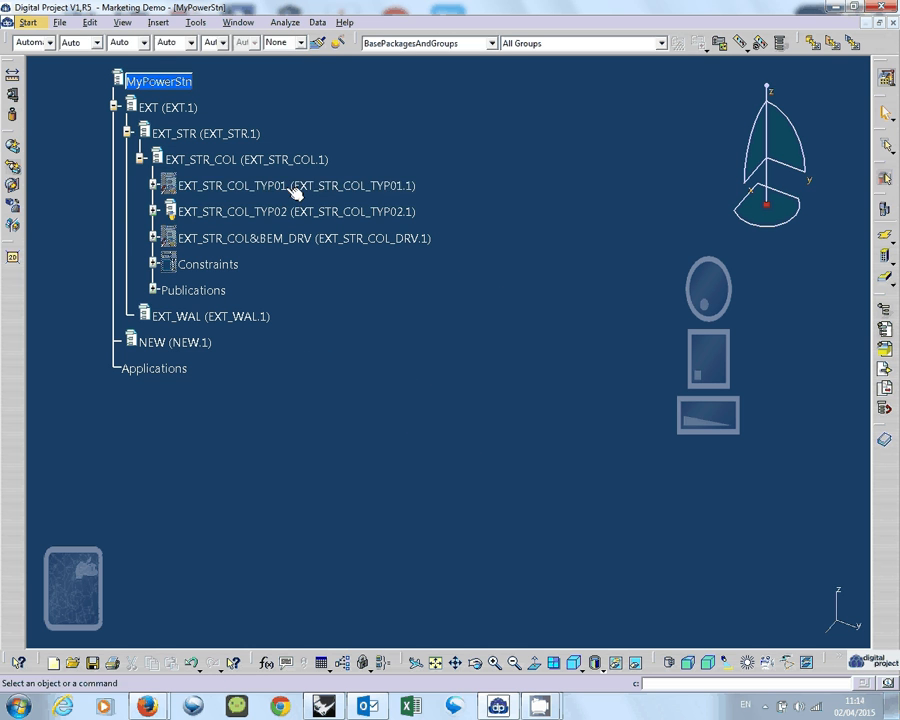
# Expand the EXT_STR_COL_TYP02 part to examine its contents, and show EXT_STR_COL_TYP01 and EXT_STR_COL&BEM_DRV again.
pyautogui.click(155, 211)
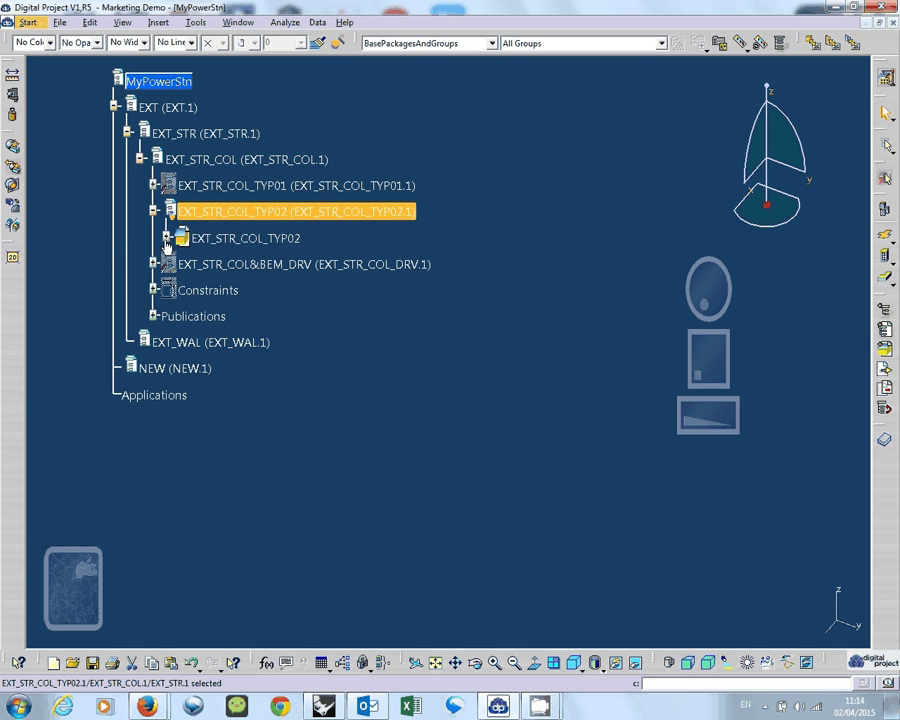
pyautogui.click(166, 238)
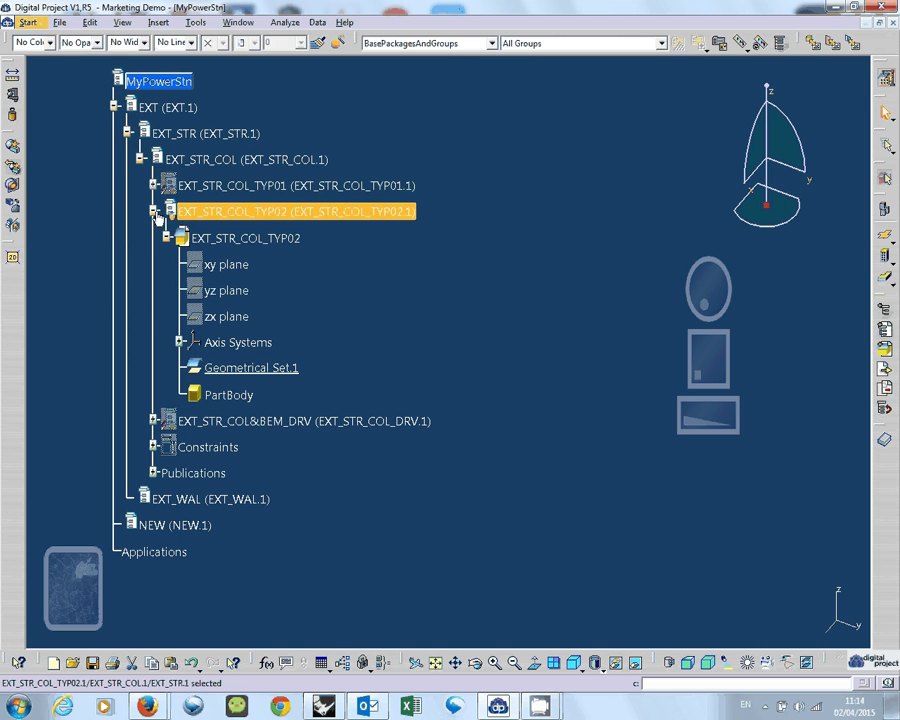
pyautogui.click(246, 187)
pyautogui.press('space')
pyautogui.click(250, 421)
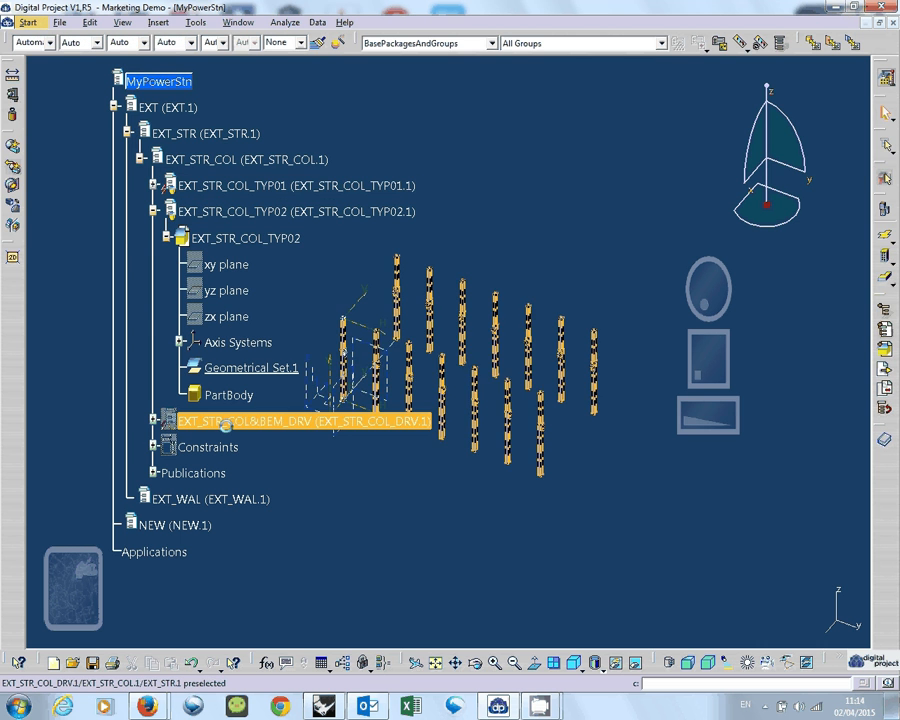
pyautogui.press('space')
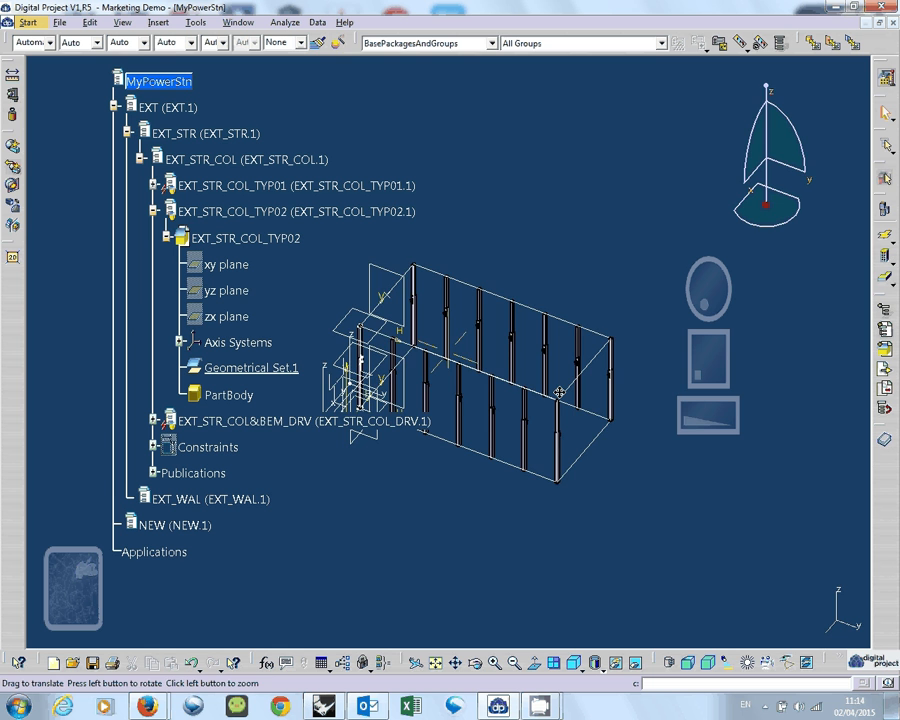
# Examine the arrangement of the inserted columns in 3D, and collapse the EXT_STR_COL_TYP02 branch in the tree.
pyautogui.moveTo(559, 392); pyautogui.dragTo(508, 376, button='middle')
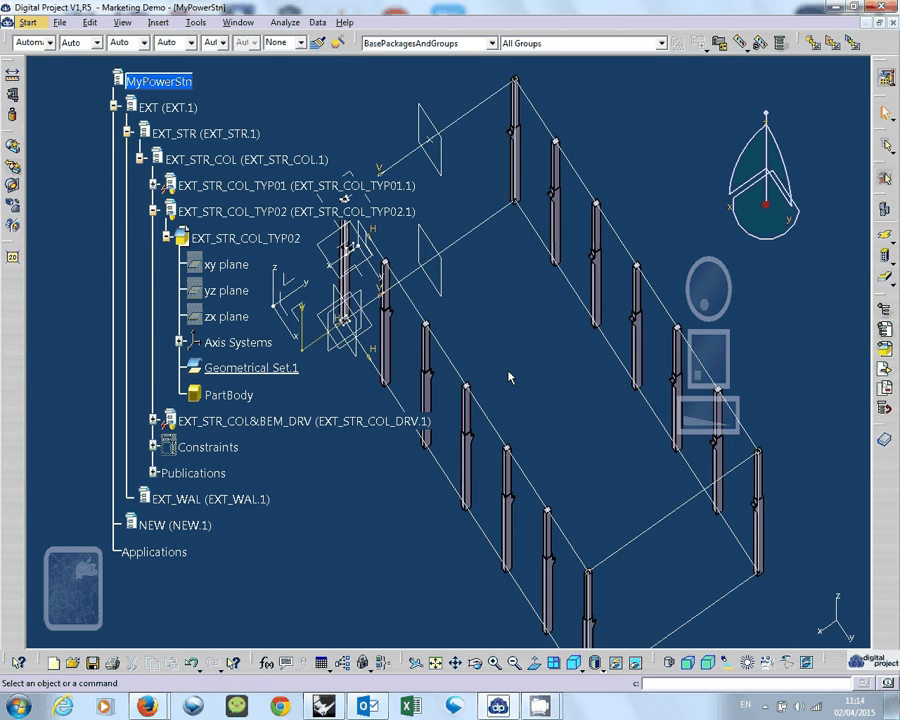
pyautogui.click(166, 240)
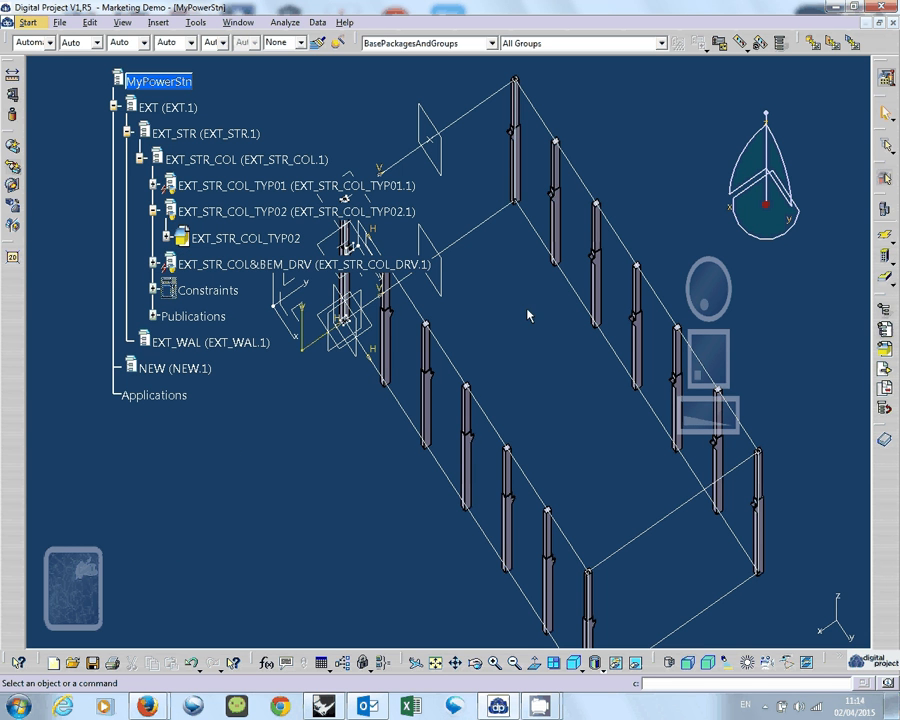
pyautogui.moveTo(528, 313); pyautogui.dragTo(278, 312, button='middle')
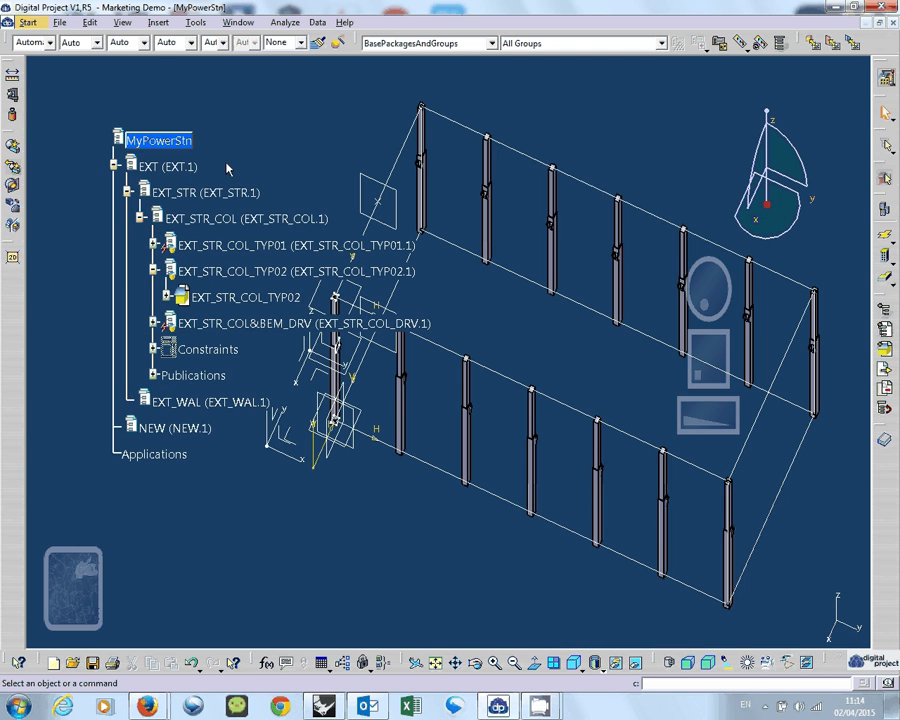
pyautogui.moveTo(602, 416); pyautogui.dragTo(576, 386, button='middle')
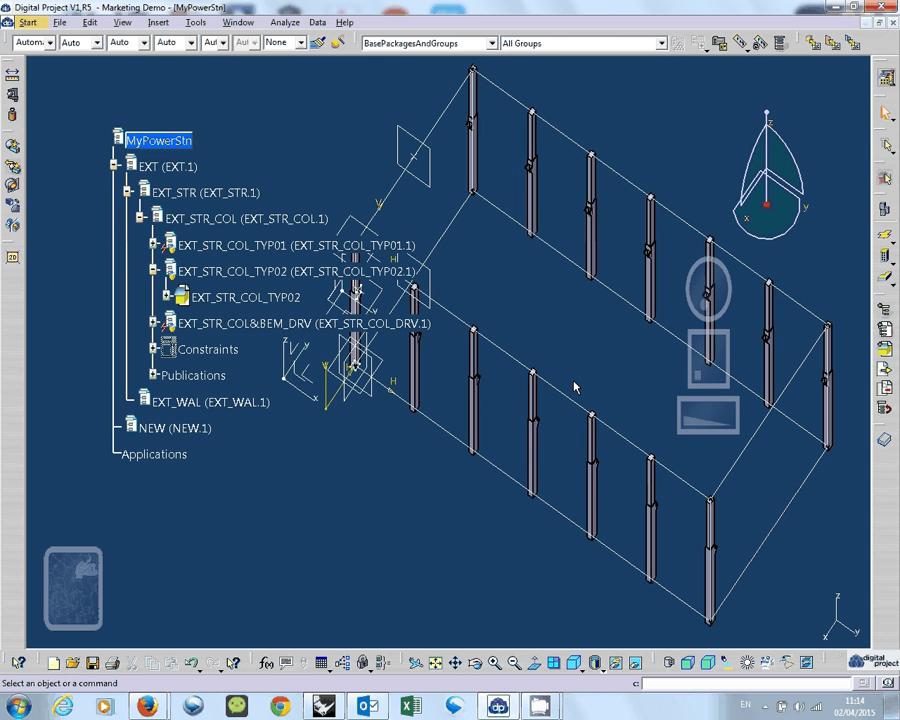
pyautogui.click(153, 270)
# Undo the visibility changes and the insertion of the EXT_STR_COL product under EXT_STR.
pyautogui.click(228, 245)
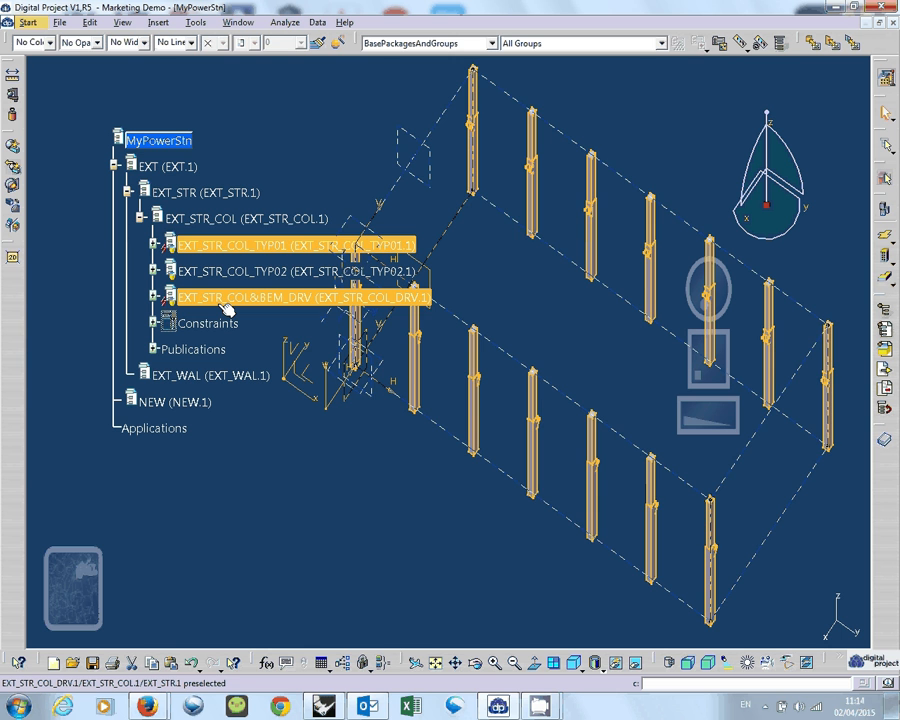
pyautogui.press('Escape')
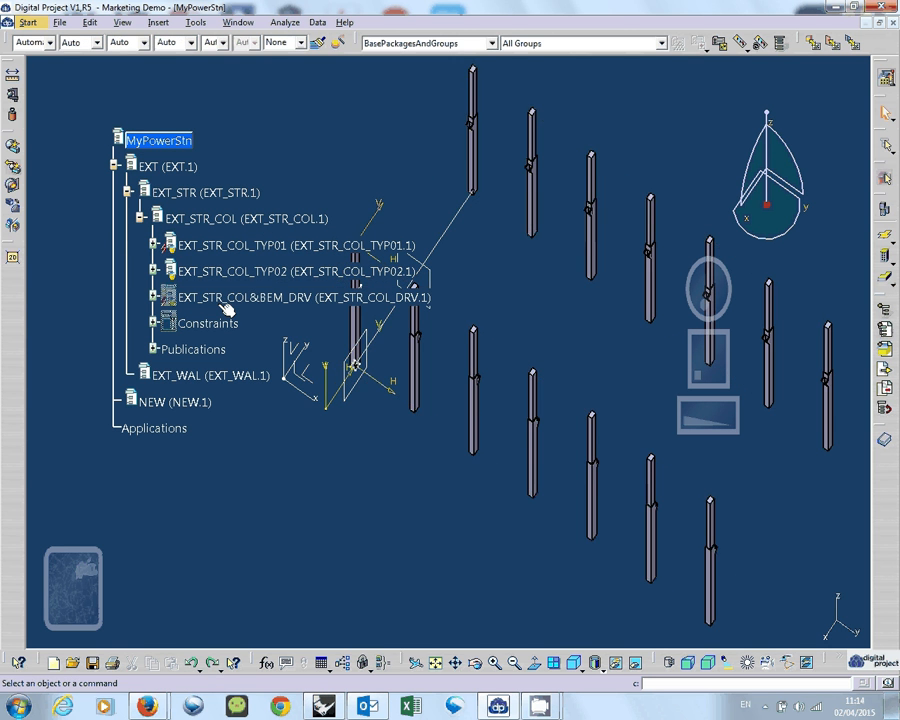
pyautogui.hotkey('ctrl', 'z')
pyautogui.hotkey('ctrl', 'z')
pyautogui.hotkey('ctrl', 'z')
pyautogui.hotkey('ctrl', 'z')
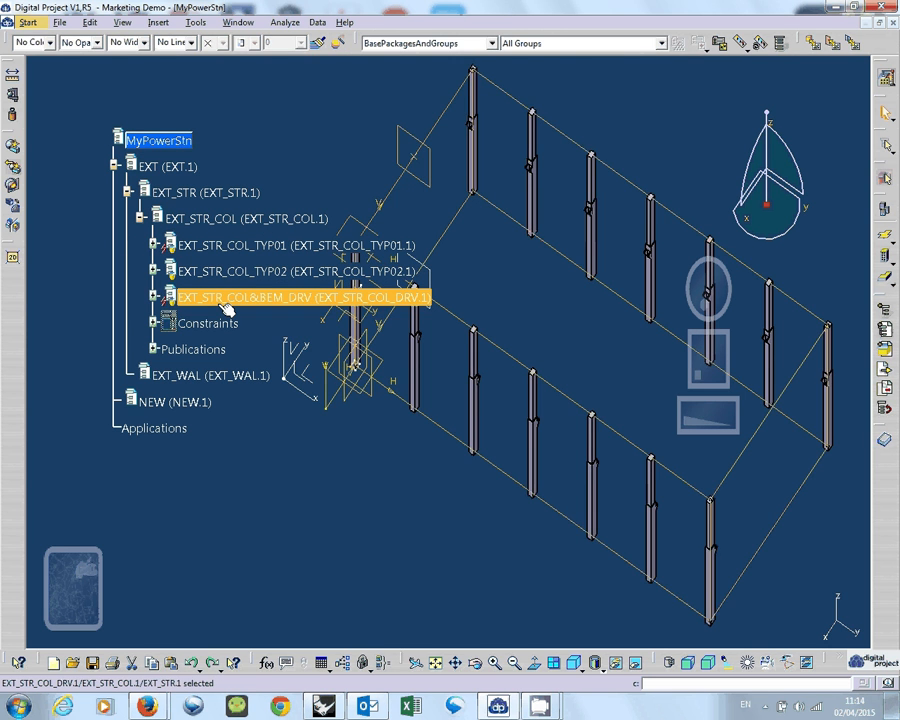
pyautogui.hotkey('ctrl', 'z')
pyautogui.hotkey('ctrl', 'z')
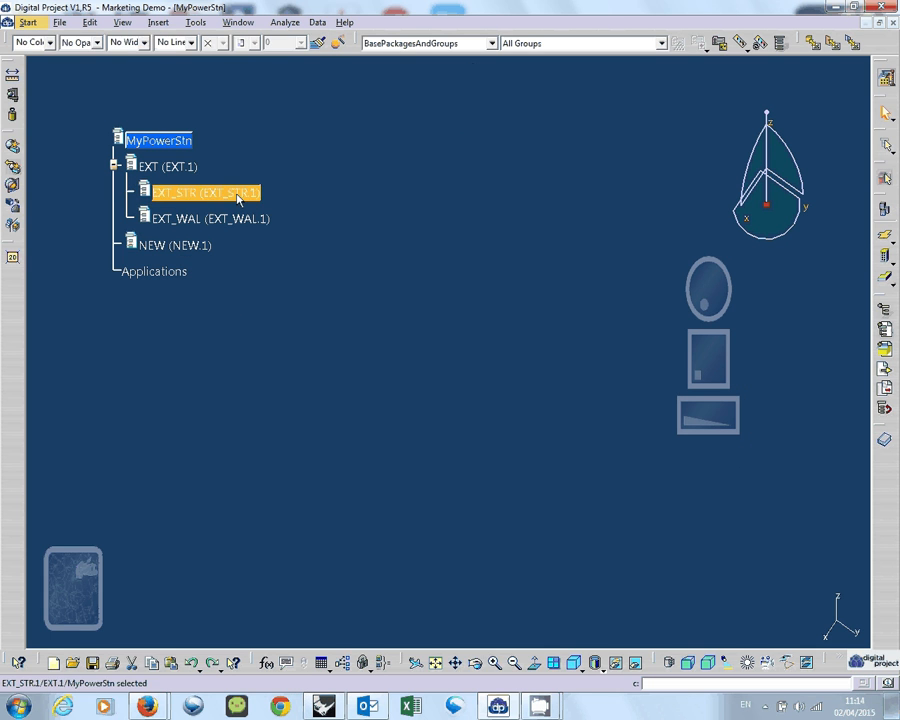
# Insert a new part into the EXT_STR product with the part number EXT_STR_DRI.
pyautogui.doubleClick(247, 194)
pyautogui.click(209, 194)
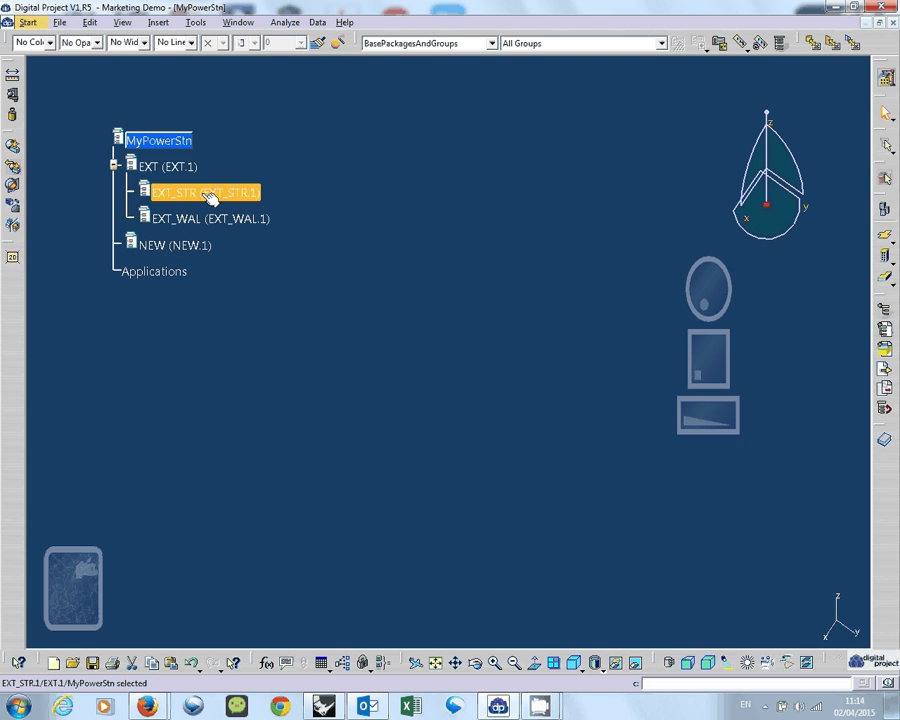
pyautogui.click(200, 77)
pyautogui.click(158, 22)
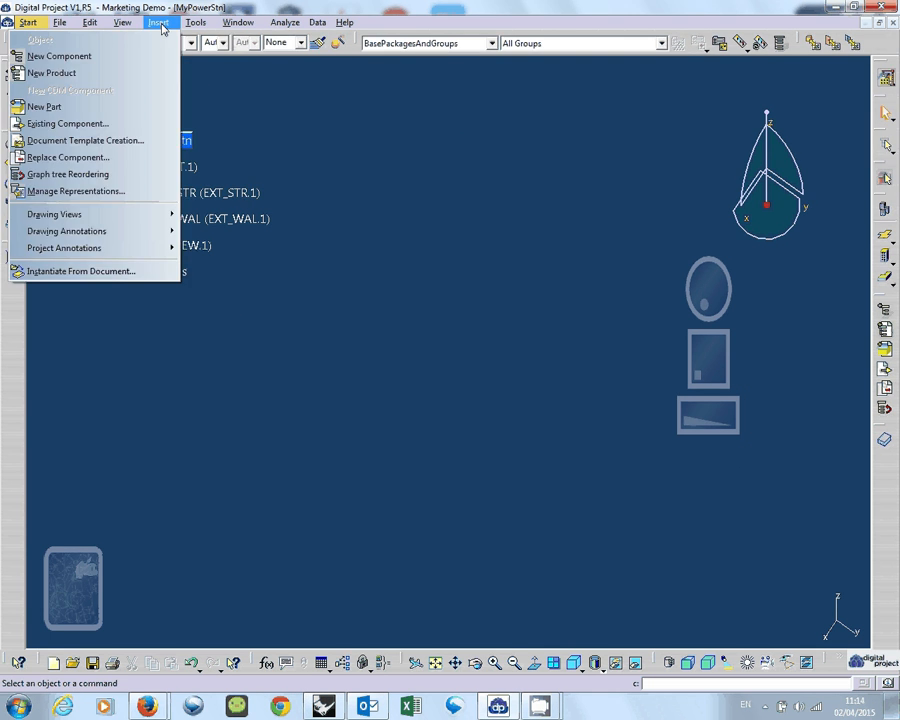
pyautogui.click(118, 108)
pyautogui.click(190, 194)
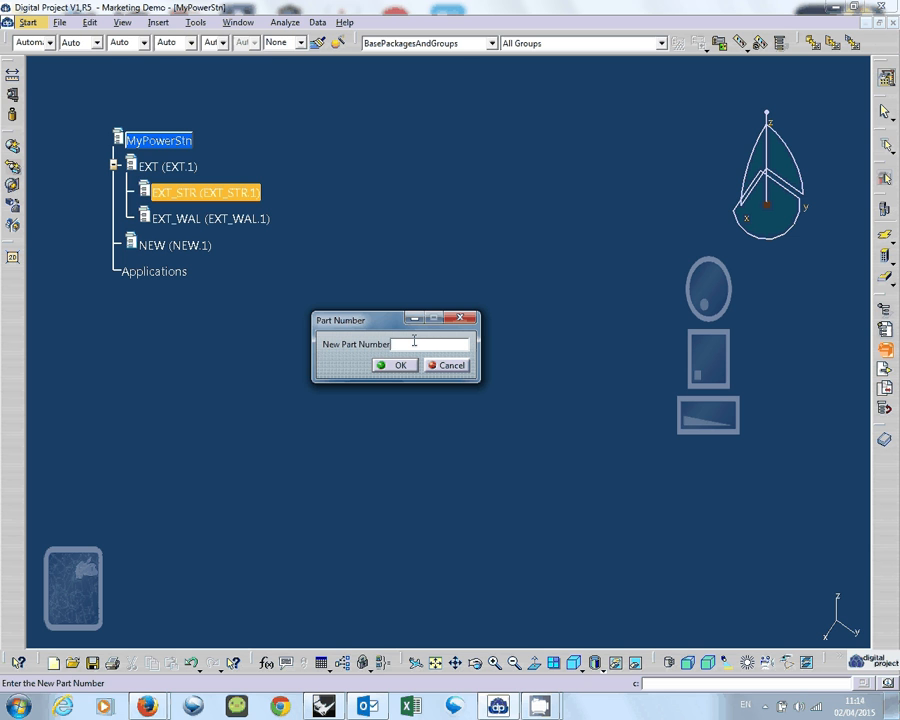
pyautogui.write('0RI')
pyautogui.press('Home')
pyautogui.write('EXT_STR_')
pyautogui.moveTo(366, 319); pyautogui.dragTo(383, 276)
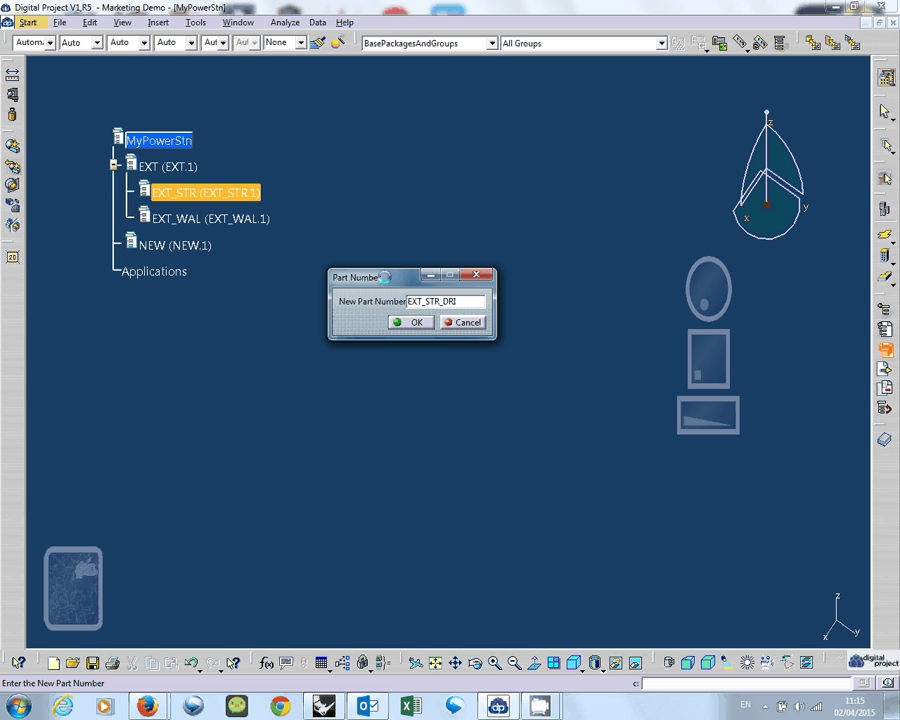
pyautogui.click(431, 328)
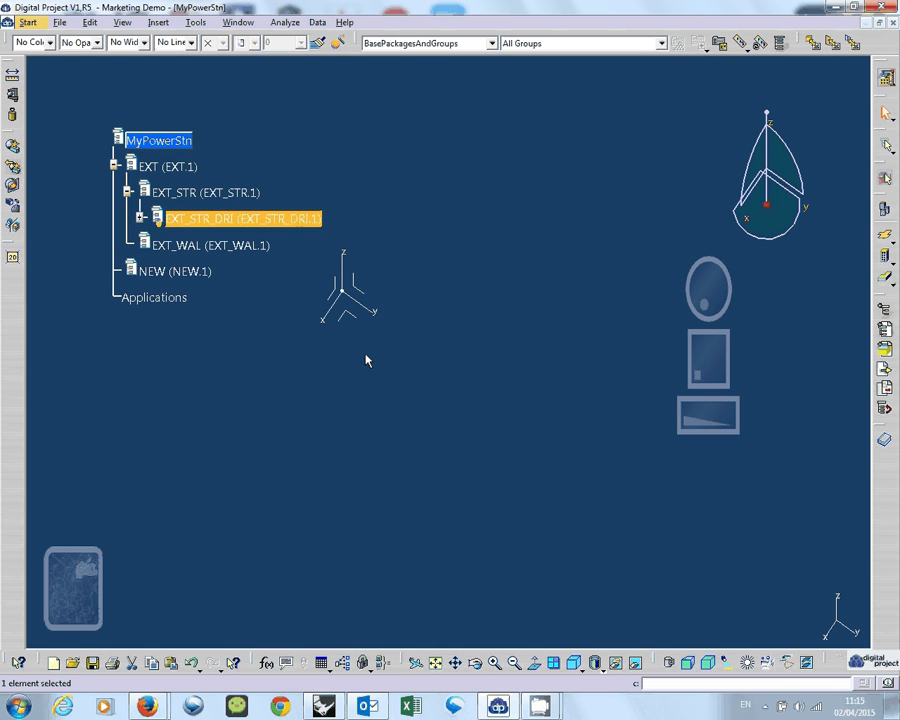
# Activate the EXT_STR_DRI part inside its component for editing and switch to the Geometry workbench.
pyautogui.click(141, 218)
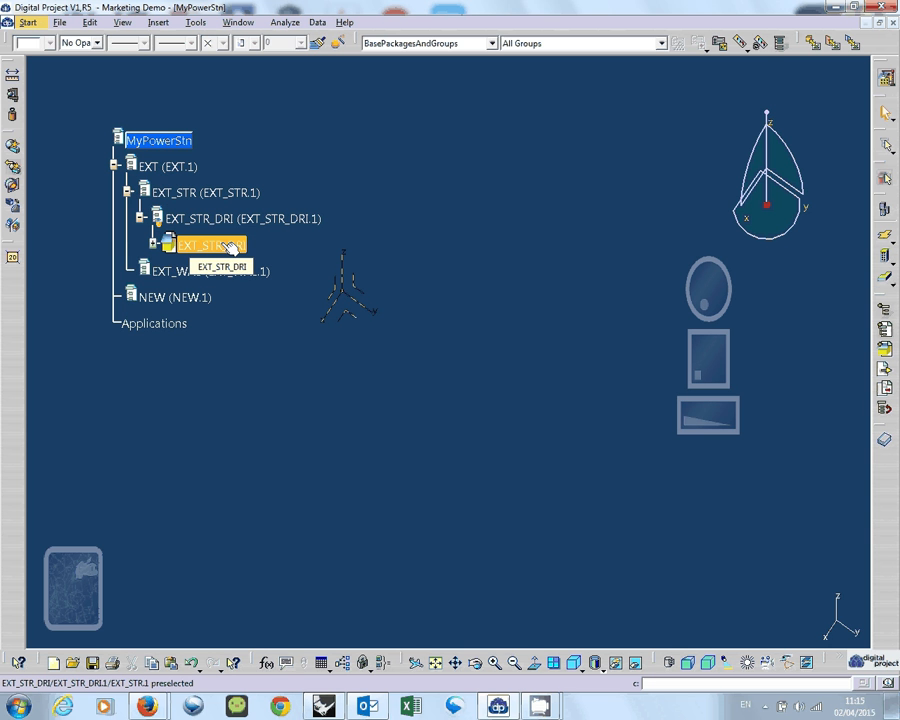
pyautogui.doubleClick(230, 246)
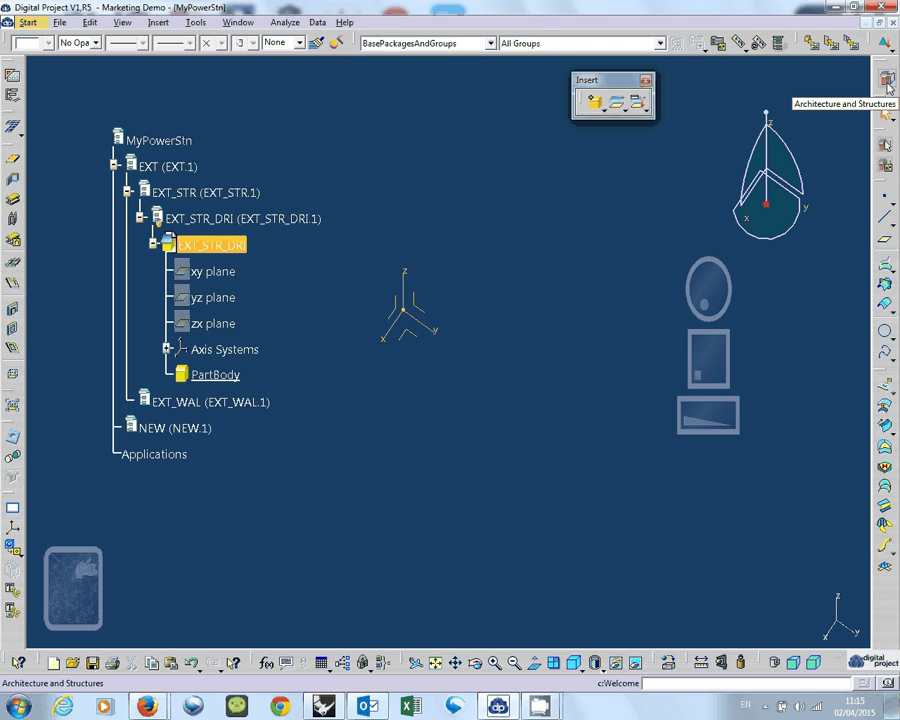
pyautogui.click(888, 87)
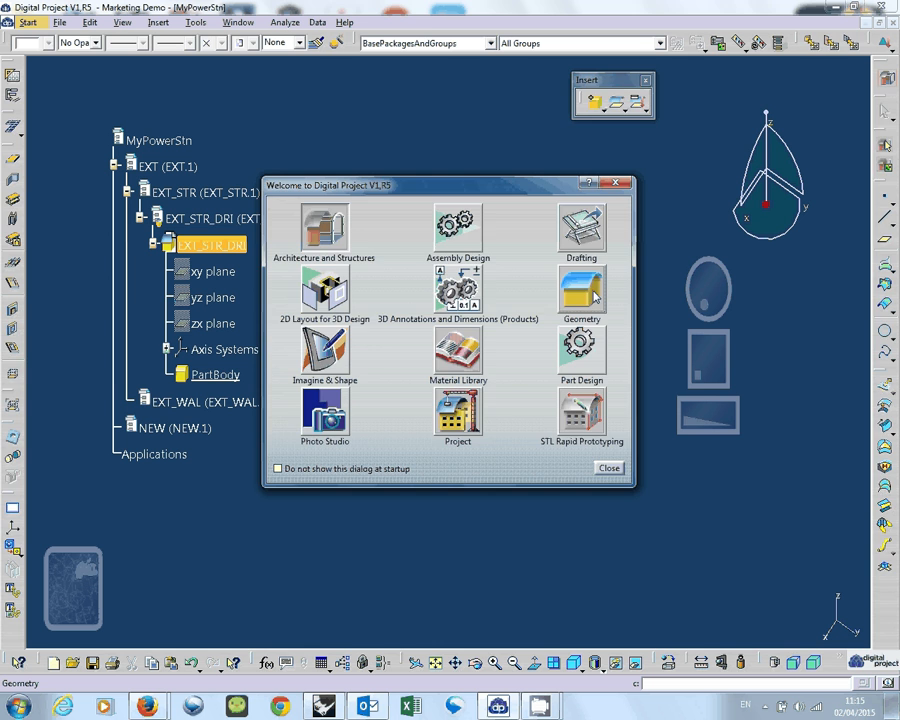
pyautogui.click(594, 293)
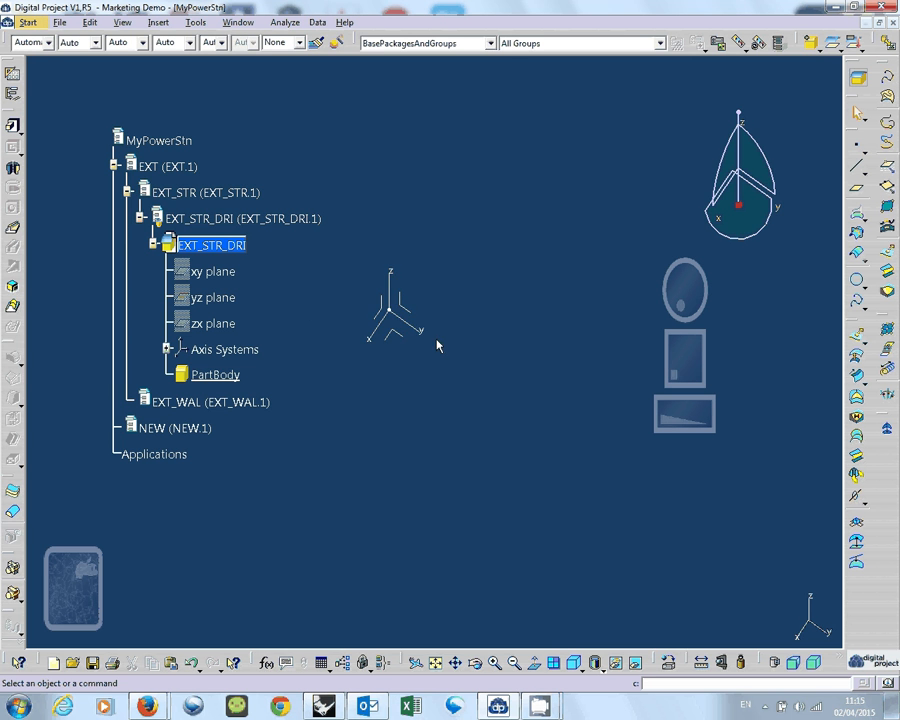
pyautogui.moveTo(436, 344); pyautogui.dragTo(413, 327, button='middle')
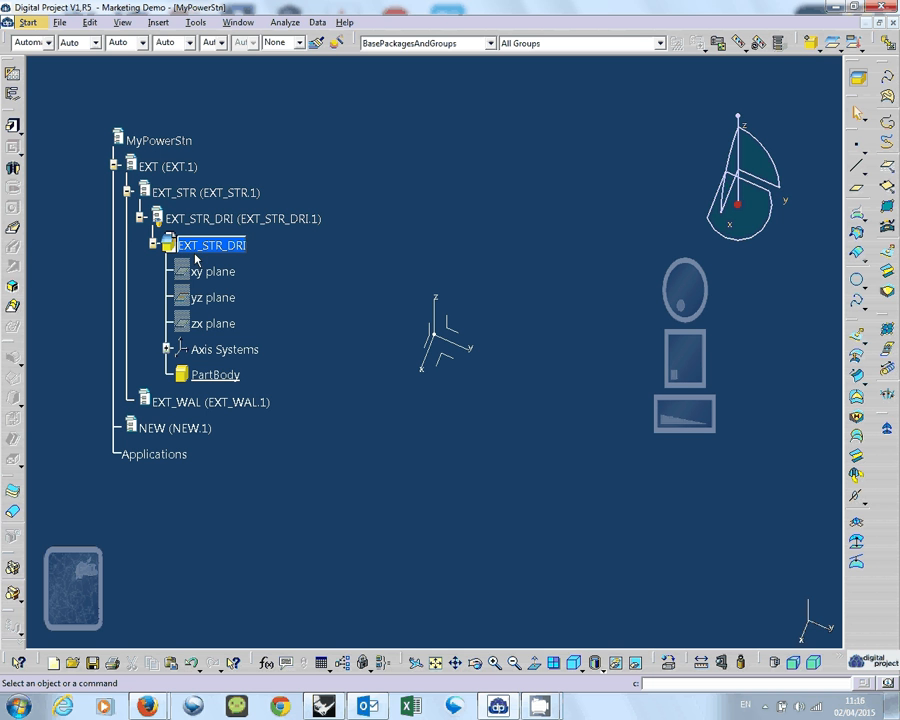
# Activate the EXT_STR_DRI.1 component at product level, and return to editing the EXT_STR_DRI part inside it.
pyautogui.click(250, 222)
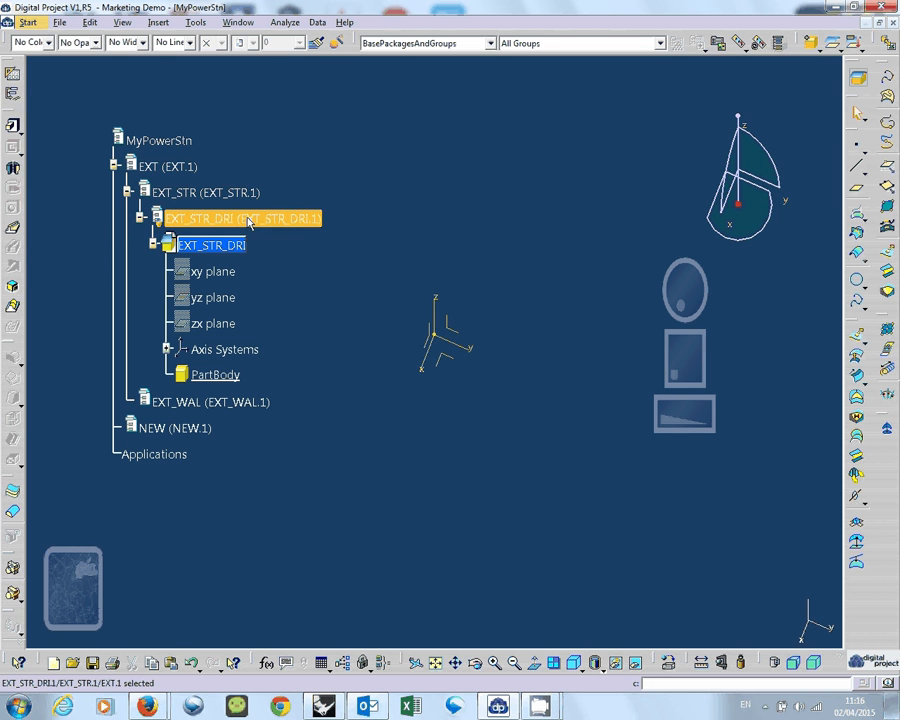
pyautogui.doubleClick(249, 223)
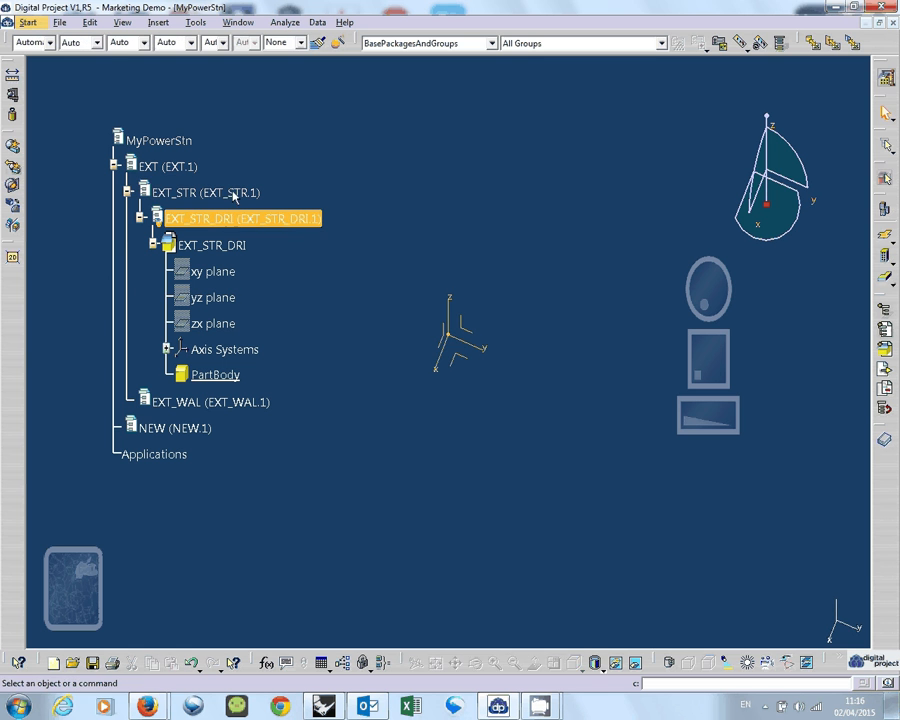
pyautogui.click(233, 193)
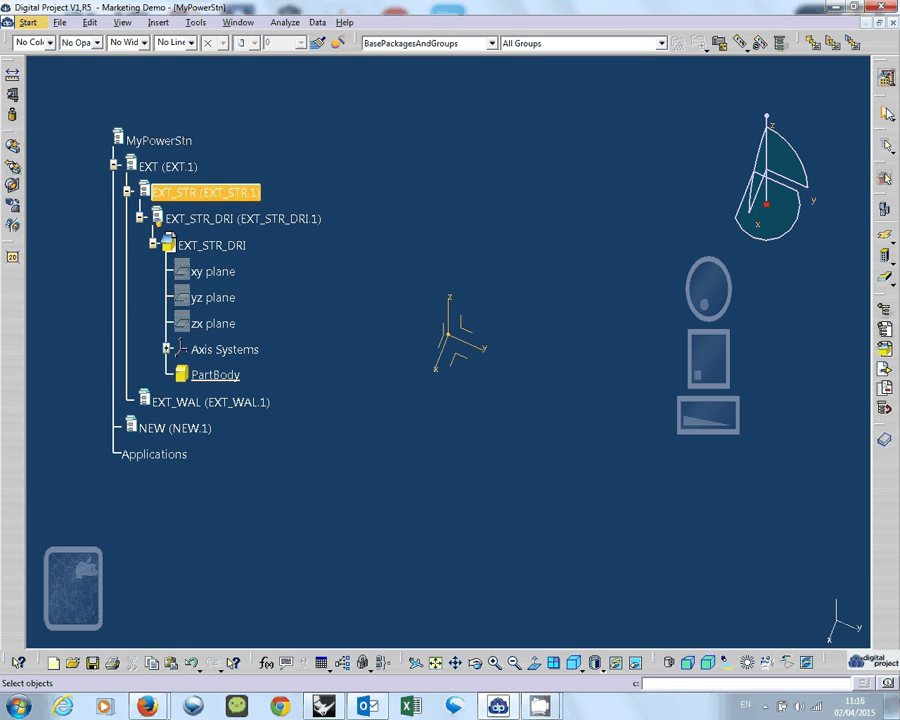
pyautogui.doubleClick(218, 245)
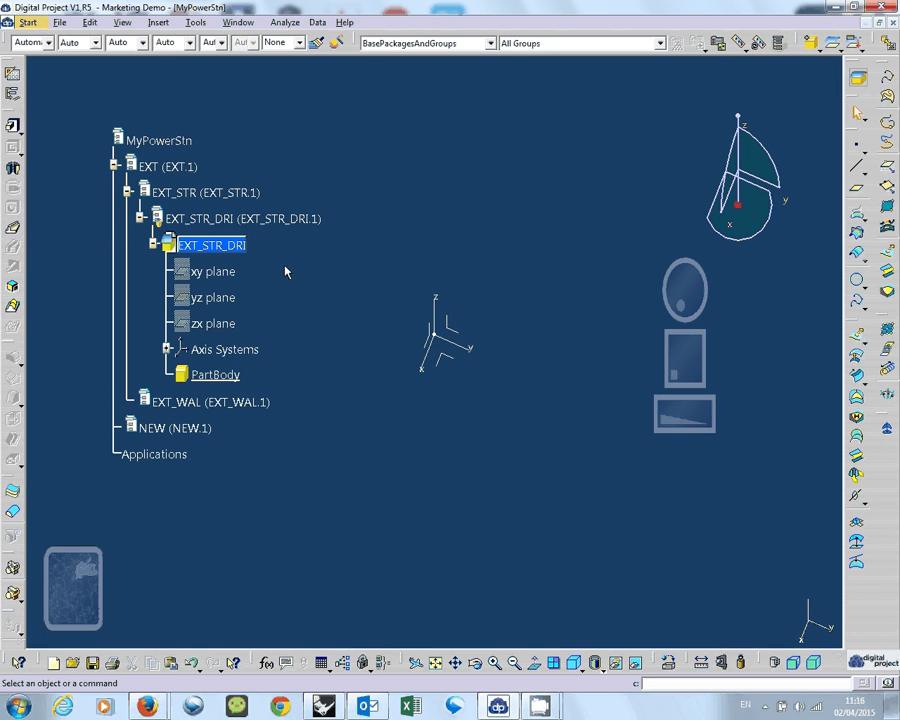
pyautogui.moveTo(535, 712)
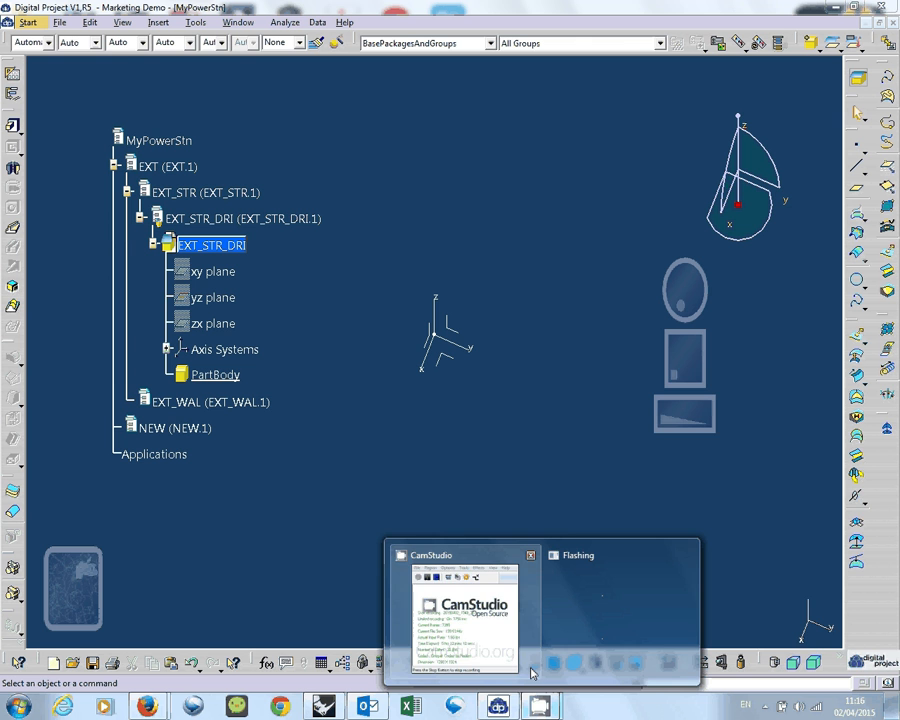
pyautogui.click(486, 646)
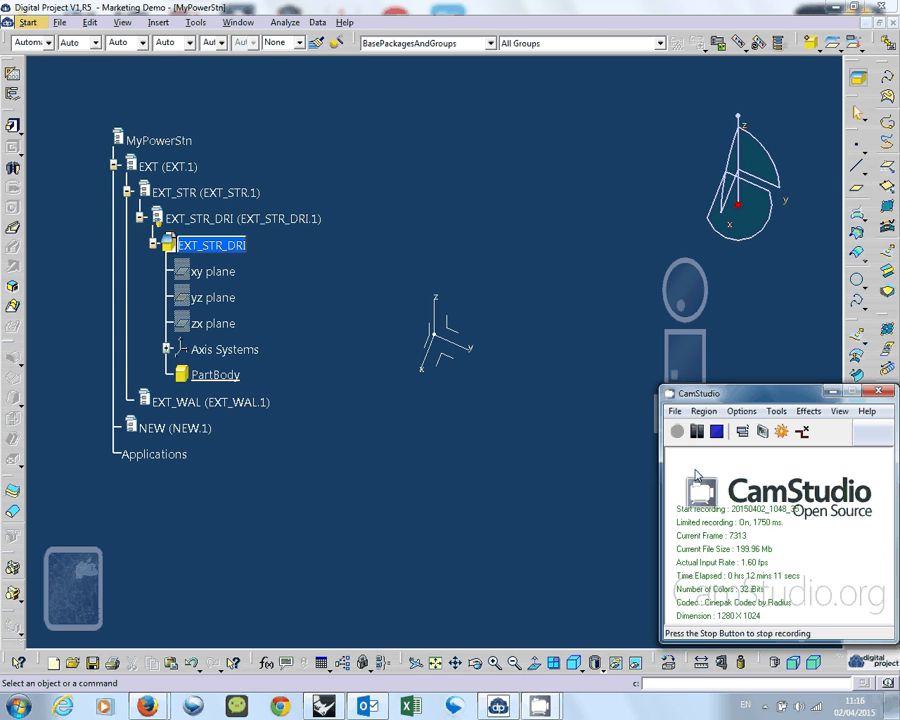
pyautogui.click(647, 402)
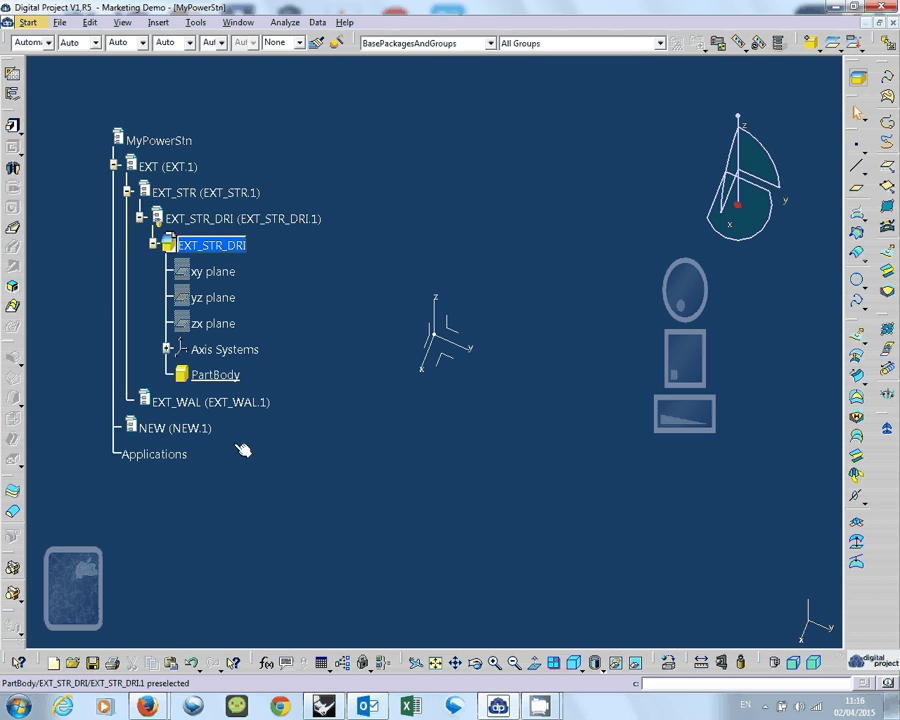
pyautogui.click(57, 23)
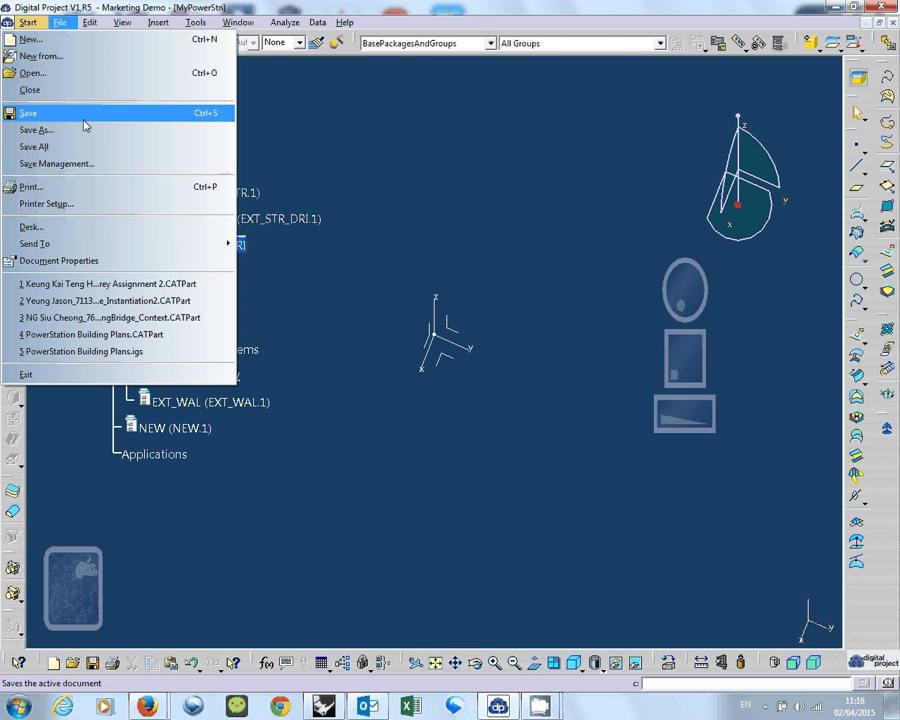
pyautogui.click(397, 125)
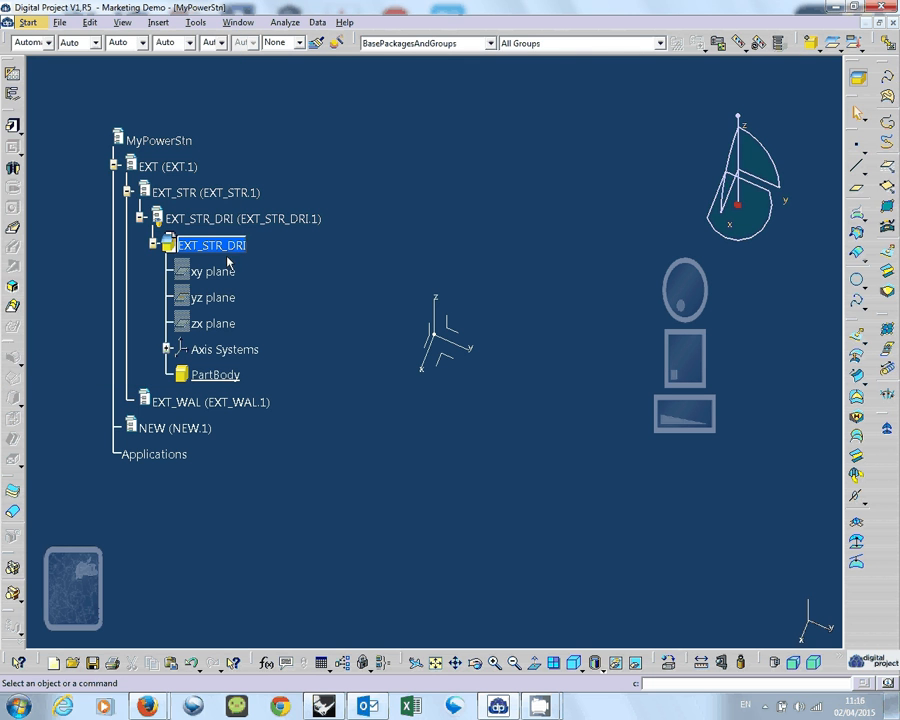
pyautogui.doubleClick(233, 247)
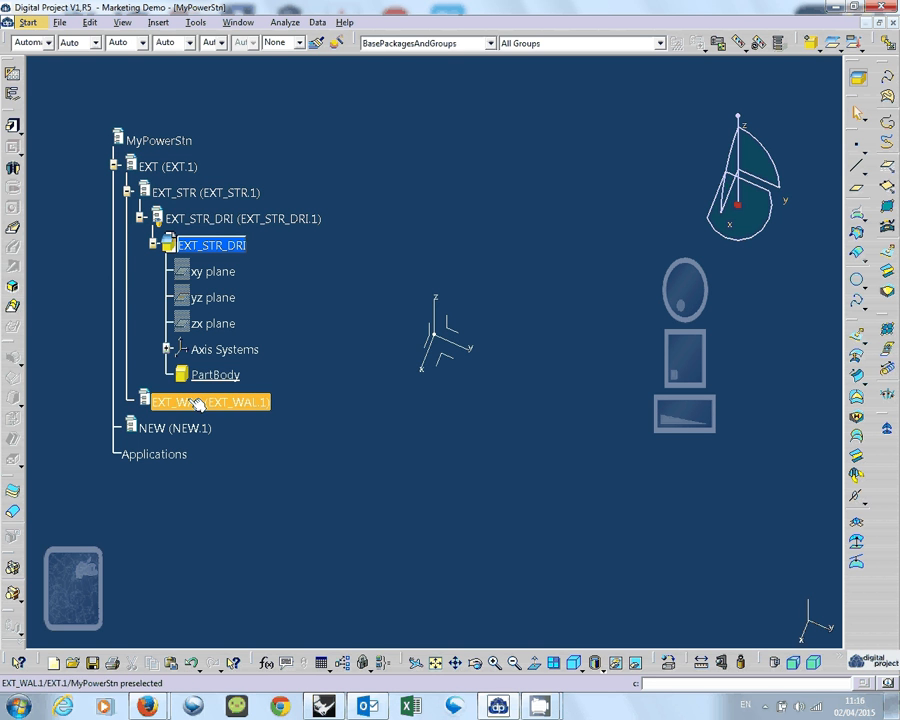
# Open Save Management for all documents in the session, enlarge its window and look through the whole file list.
pyautogui.click(60, 22)
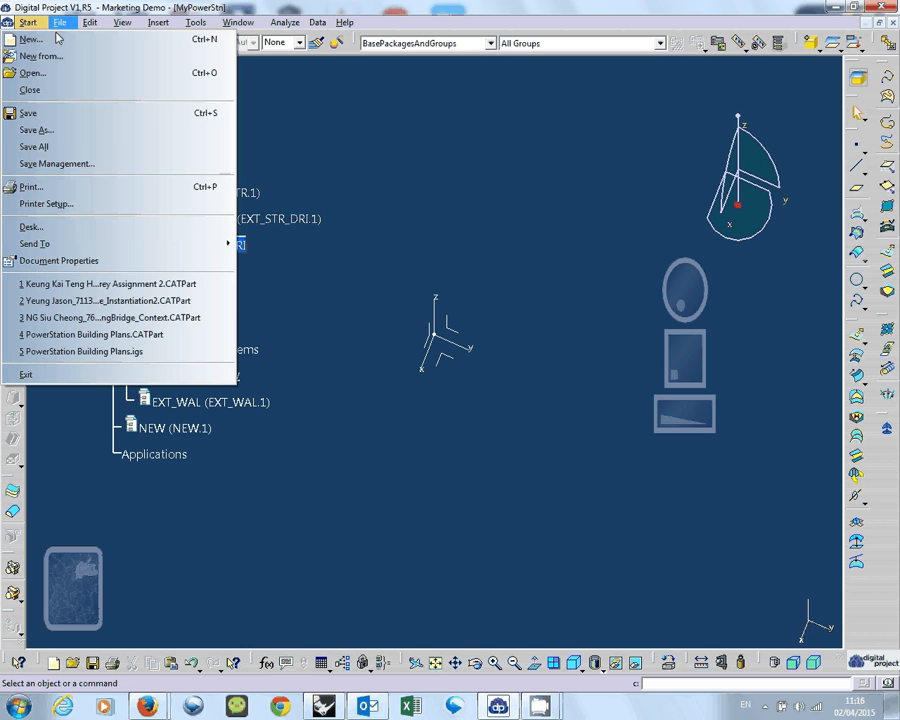
pyautogui.click(55, 164)
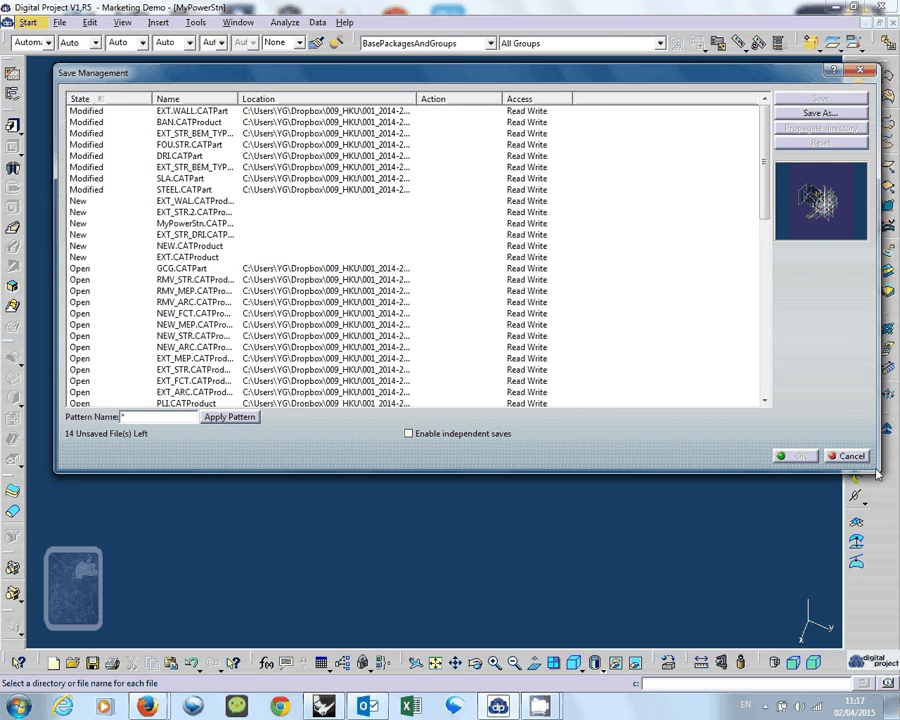
pyautogui.moveTo(876, 468); pyautogui.dragTo(893, 620)
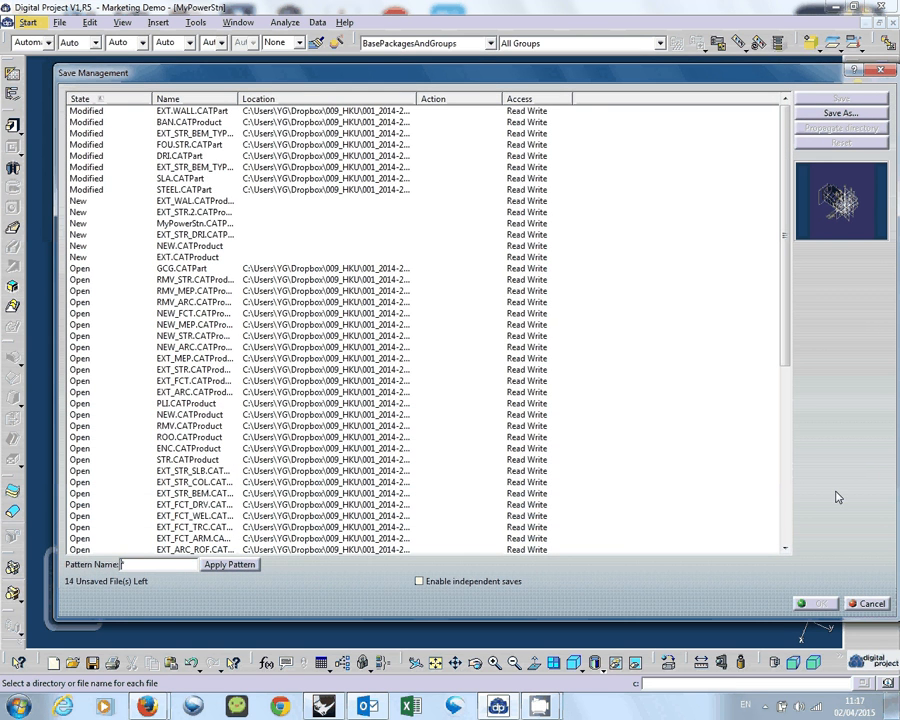
pyautogui.scroll(-8, 792, 504)
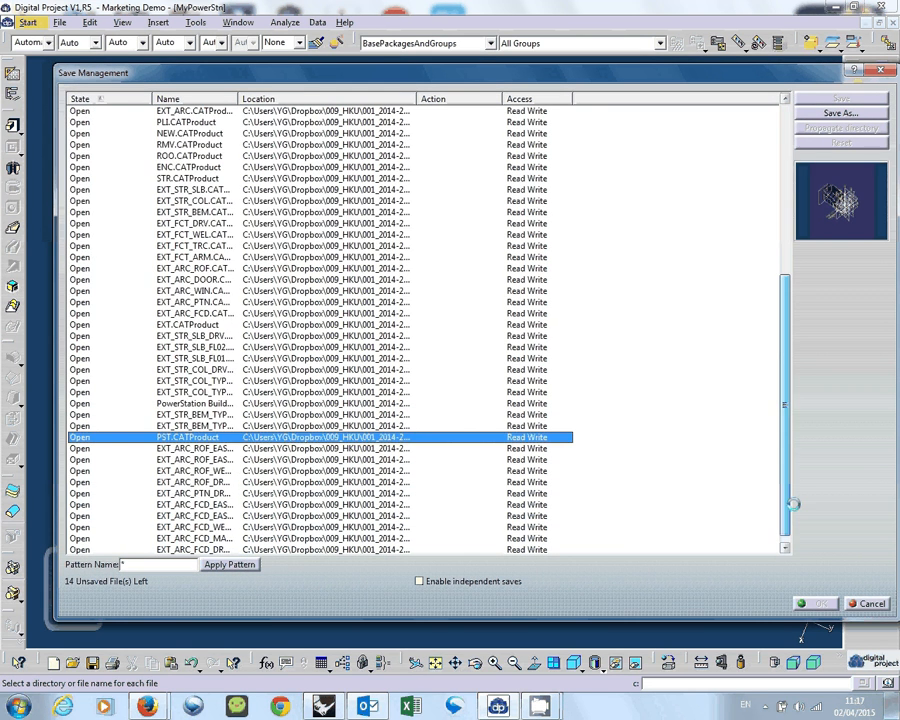
pyautogui.moveTo(792, 504); pyautogui.dragTo(774, 251)
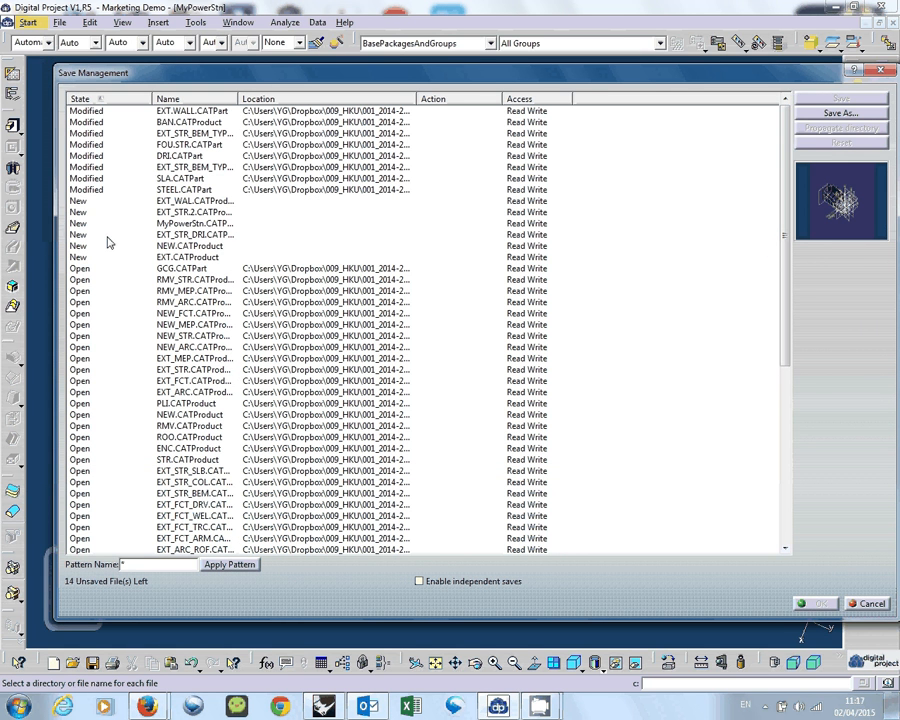
# Examine the State column of the document list, comparing the previews of modified and new files.
pyautogui.click(129, 99)
pyautogui.click(130, 98)
pyautogui.click(129, 203)
pyautogui.click(128, 222)
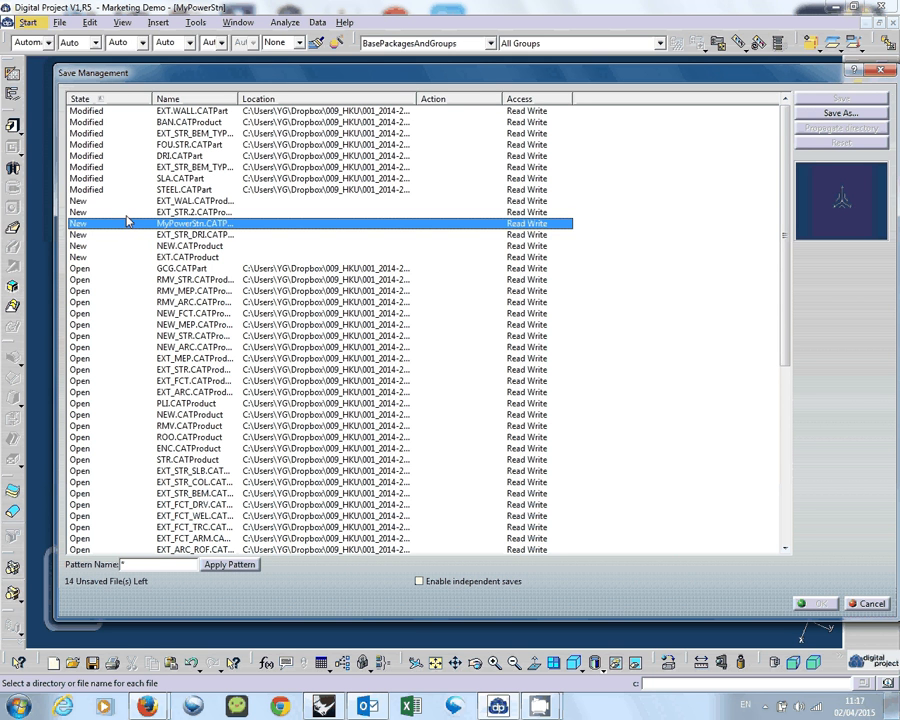
pyautogui.click(117, 189)
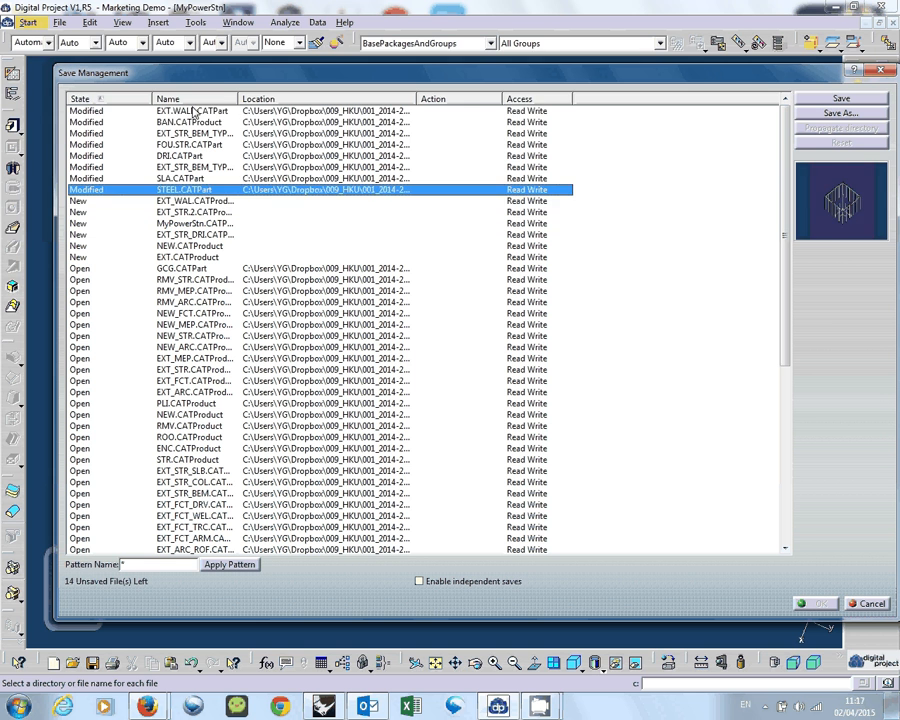
pyautogui.click(193, 110)
pyautogui.click(168, 122)
pyautogui.click(172, 134)
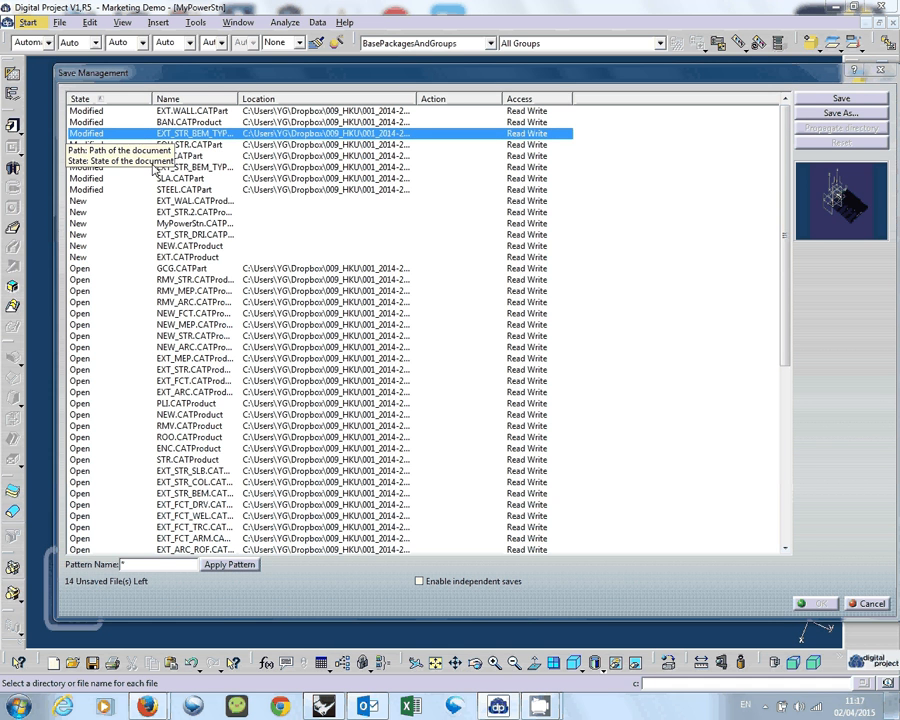
pyautogui.click(154, 202)
pyautogui.click(172, 258)
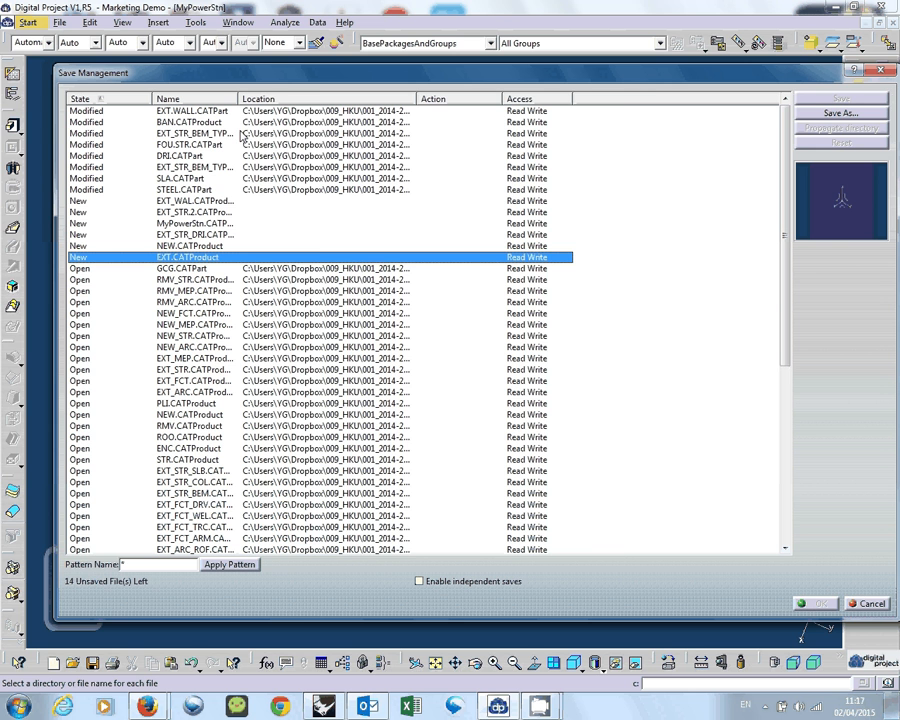
# Widen the Name column to show full file names and check the new products and the EXT_STR_DRI part.
pyautogui.moveTo(238, 98); pyautogui.dragTo(332, 95)
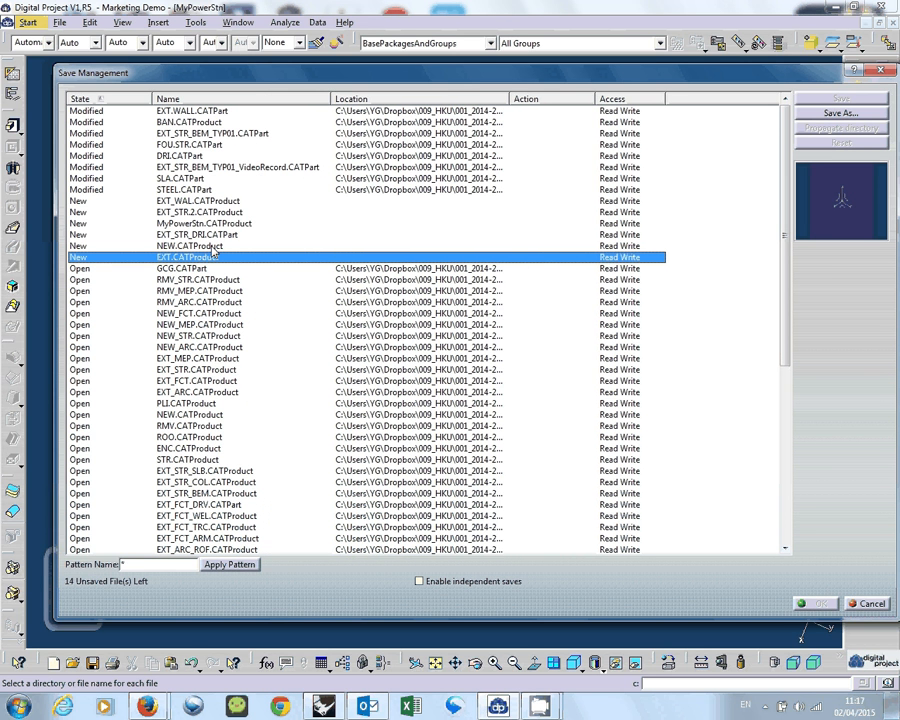
pyautogui.click(211, 246)
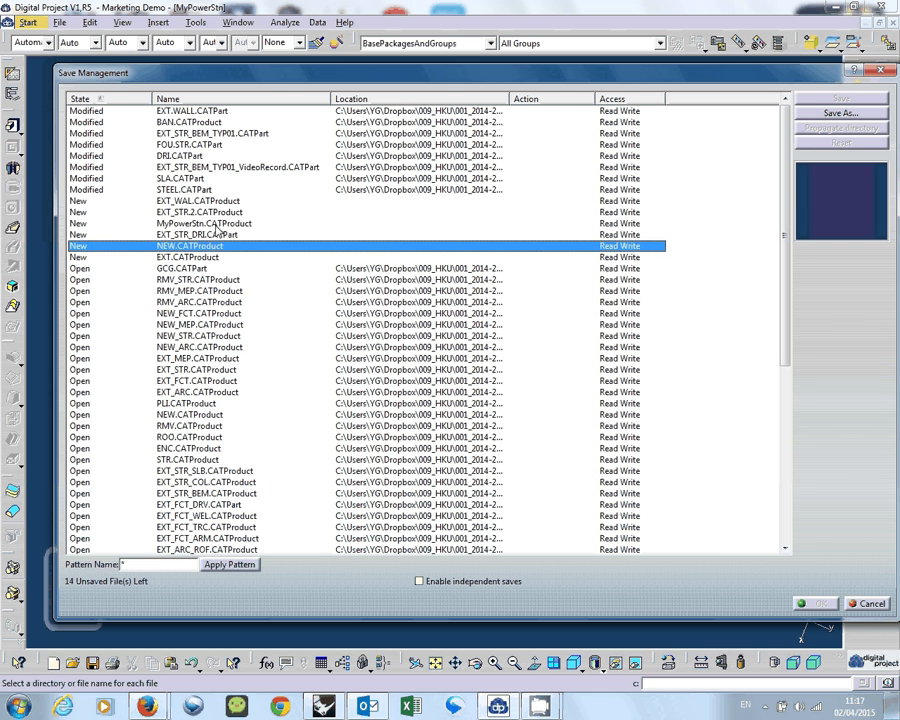
pyautogui.click(221, 213)
pyautogui.press('Up')
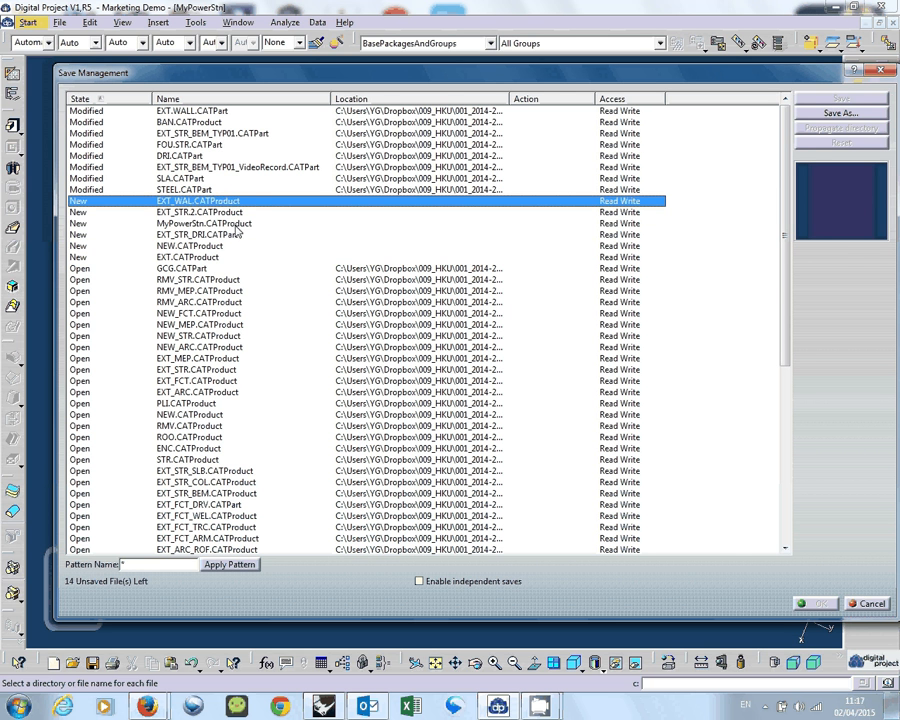
pyautogui.click(236, 234)
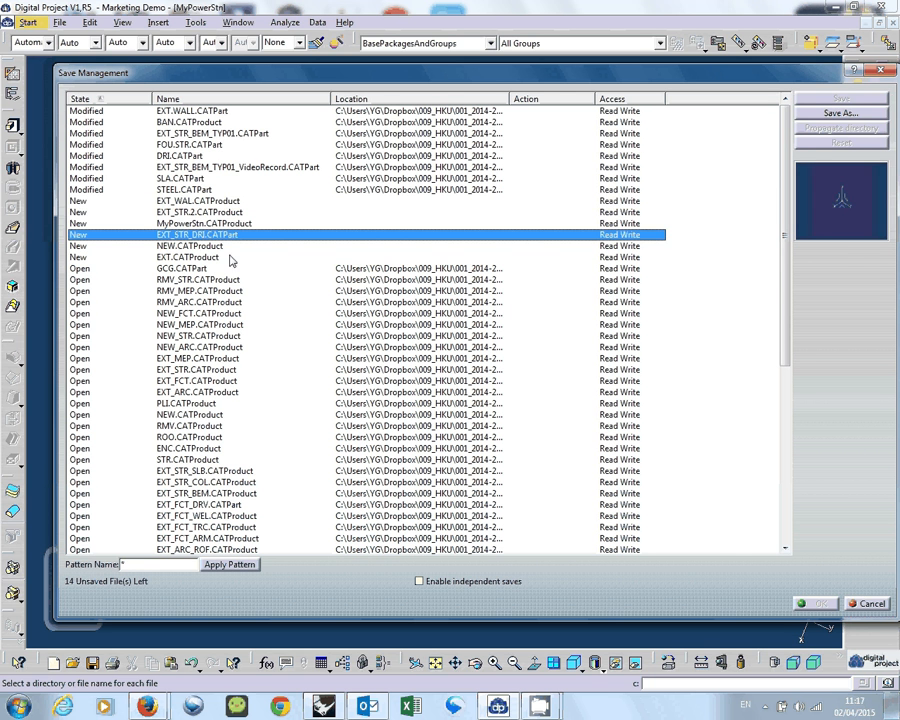
# Start Save As for the new EXT.CATProduct and browse up to the Week08 folder.
pyautogui.click(224, 258)
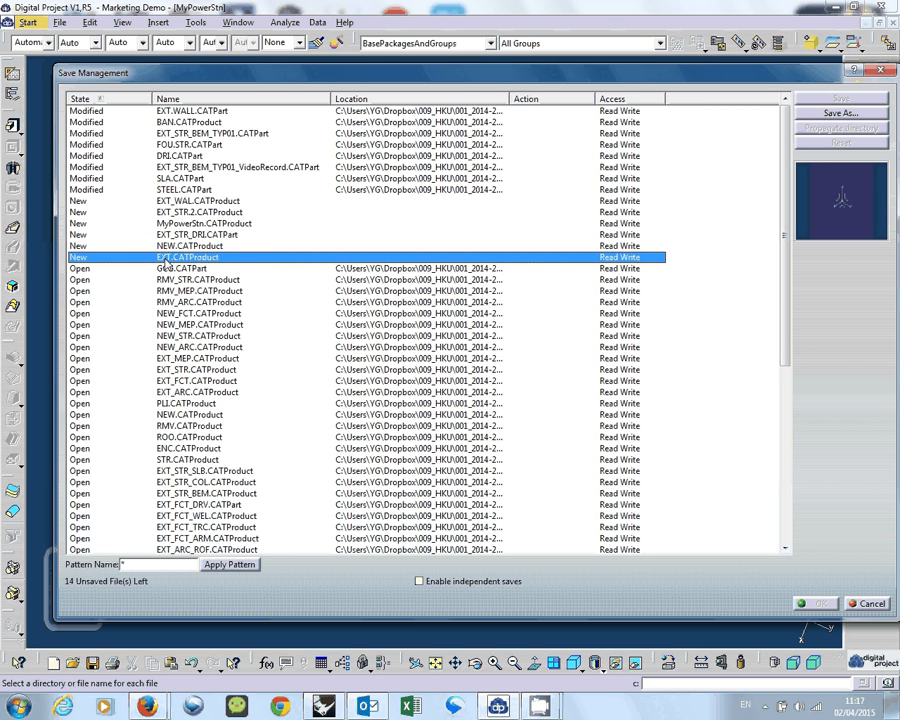
pyautogui.click(849, 117)
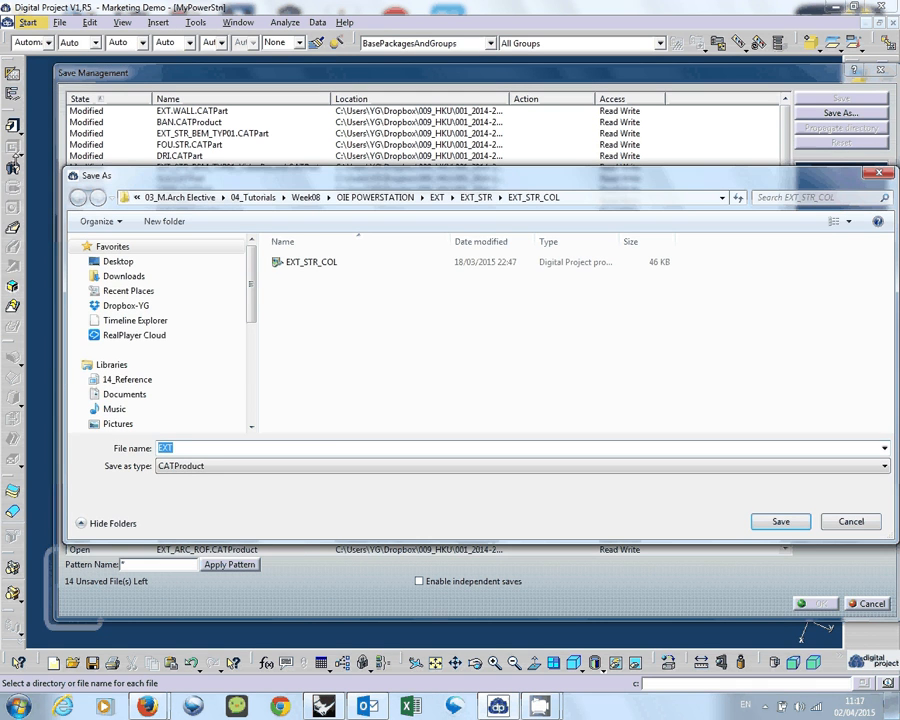
pyautogui.moveTo(143, 170); pyautogui.dragTo(461, 169)
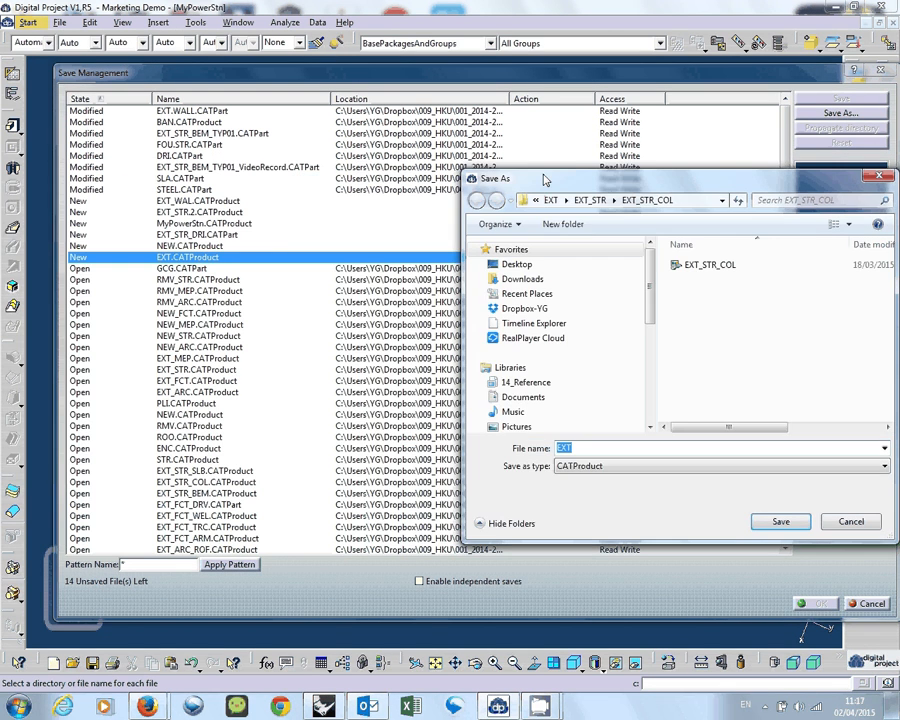
pyautogui.moveTo(600, 175); pyautogui.dragTo(395, 164)
pyautogui.click(348, 190)
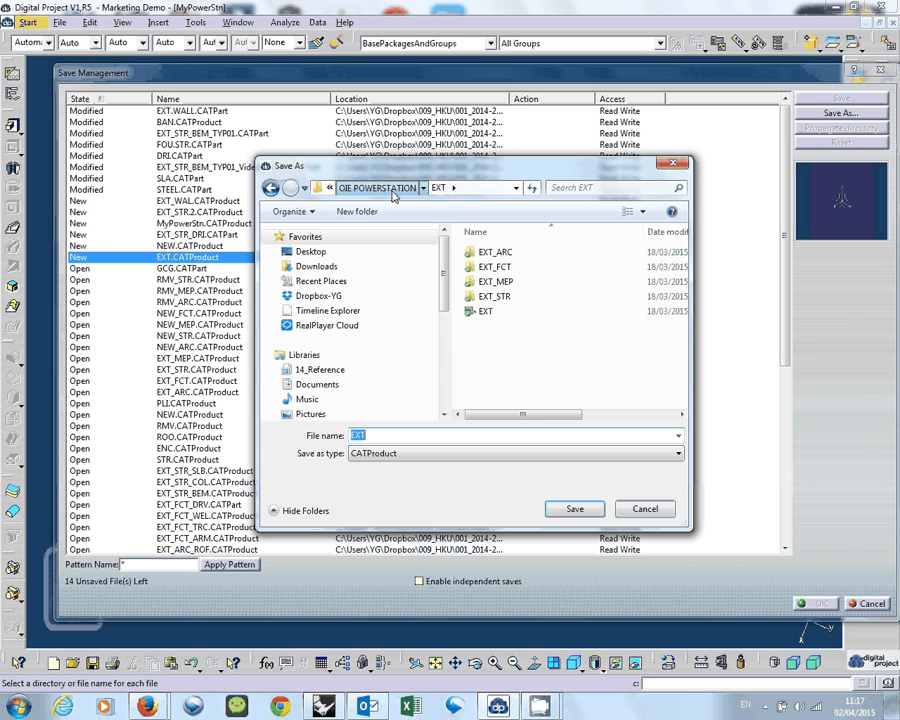
pyautogui.click(380, 188)
pyautogui.click(328, 188)
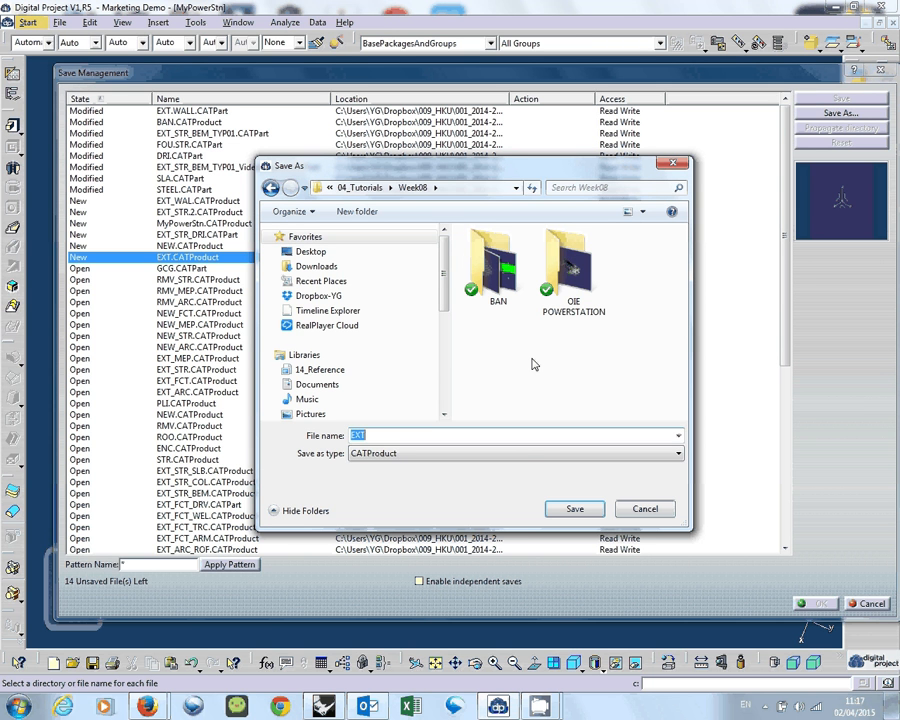
# Create a folder named MyPowerStn inside Week08 and open it.
pyautogui.rightClick(532, 363)
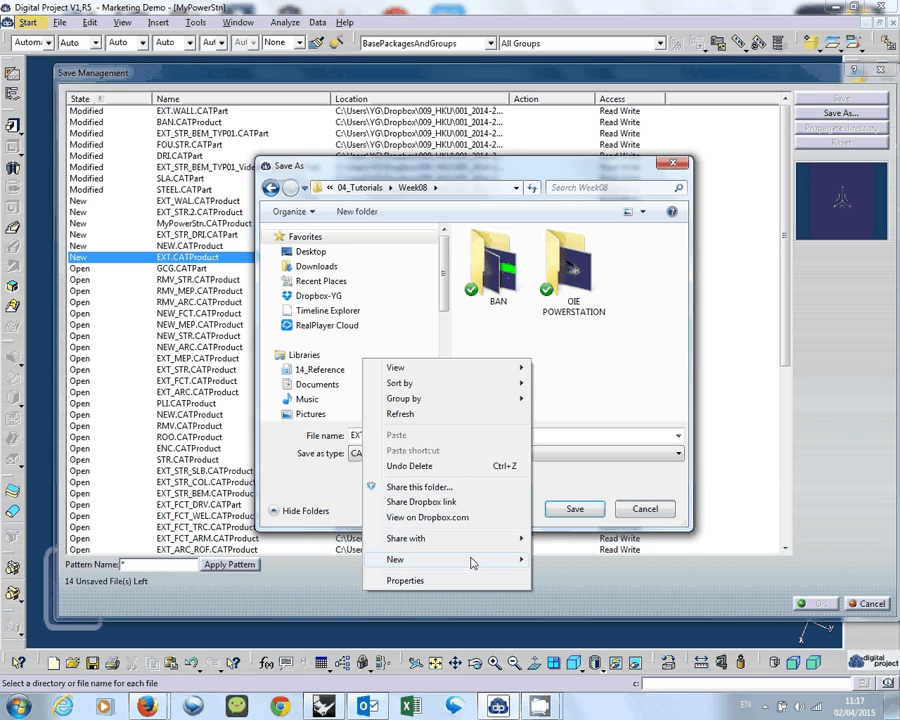
pyautogui.moveTo(474, 560)
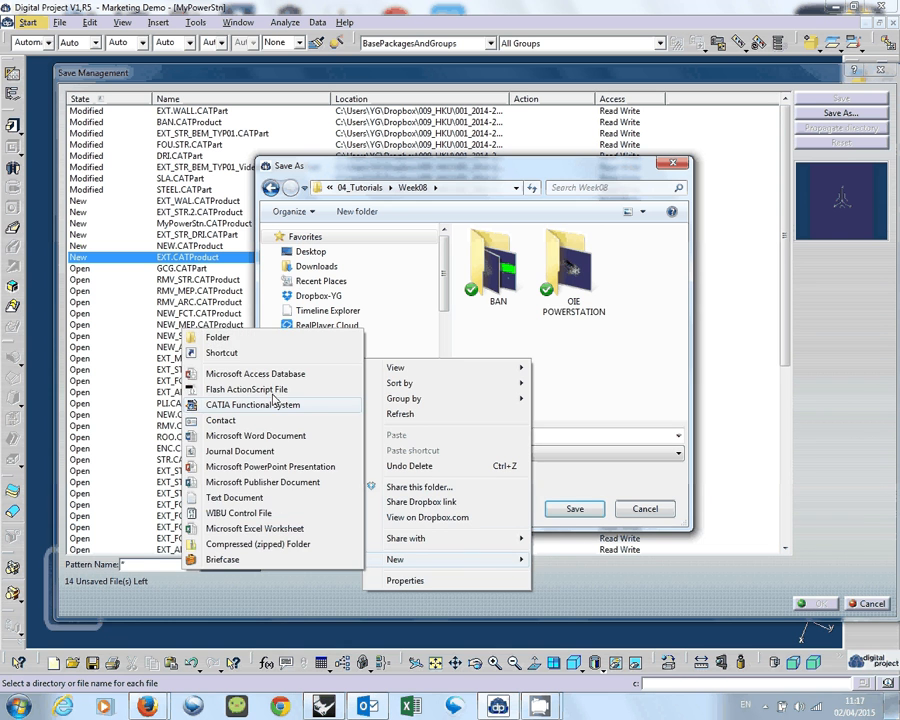
pyautogui.click(263, 340)
pyautogui.write('mY')
pyautogui.press('BackSpace')
pyautogui.press('BackSpace')
pyautogui.write('MY')
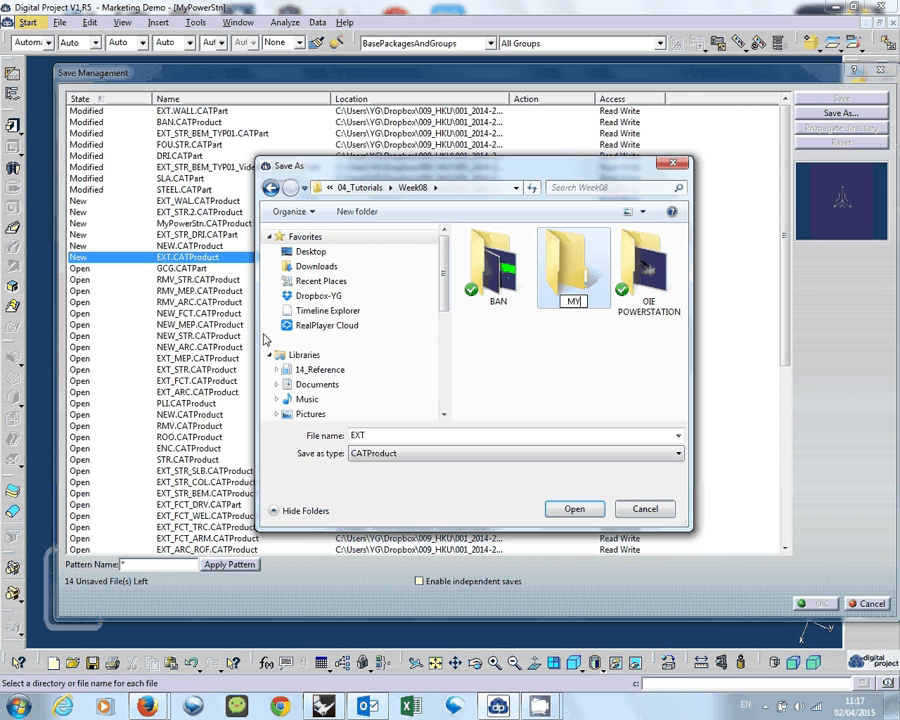
pyautogui.press('BackSpace')
pyautogui.write('yPowerStn')
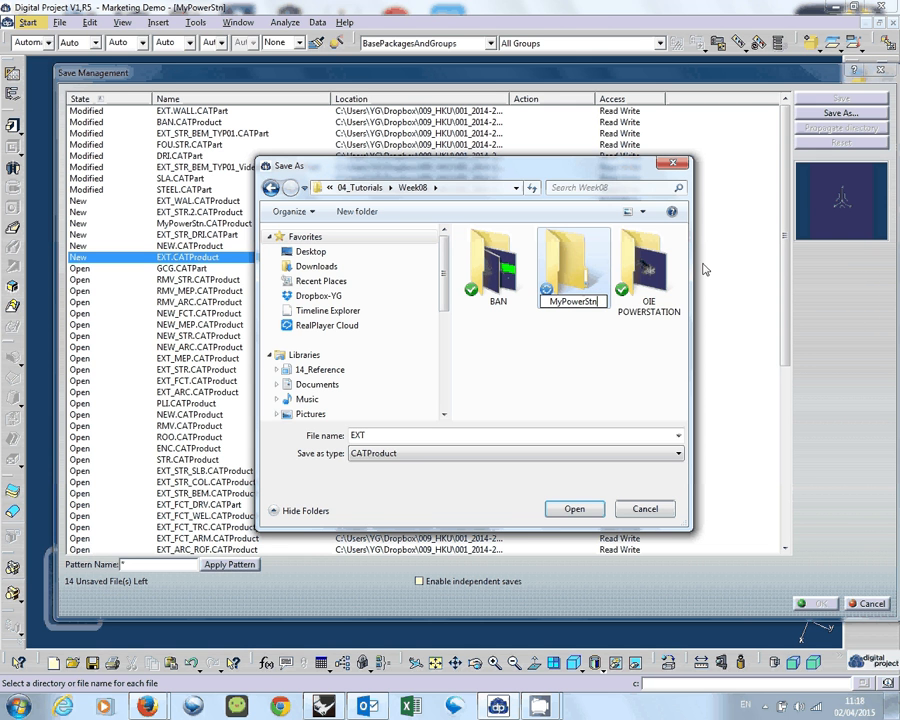
pyautogui.press('Return')
pyautogui.doubleClick(549, 268)
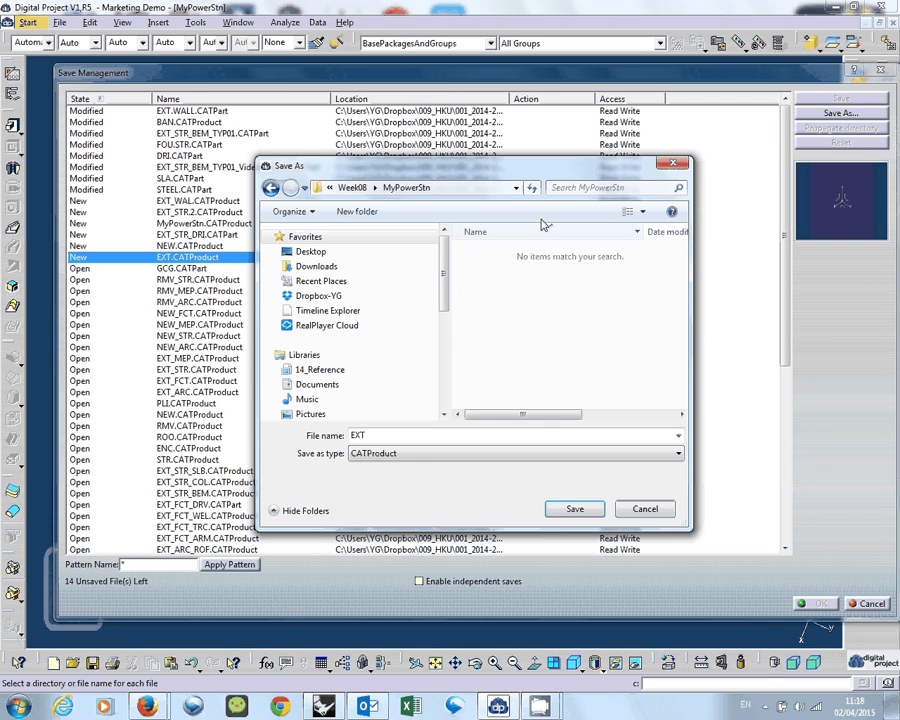
# Reposition the Save As window over the document list and create a folder named EXT inside MyPowerStn.
pyautogui.moveTo(537, 182); pyautogui.dragTo(615, 326)
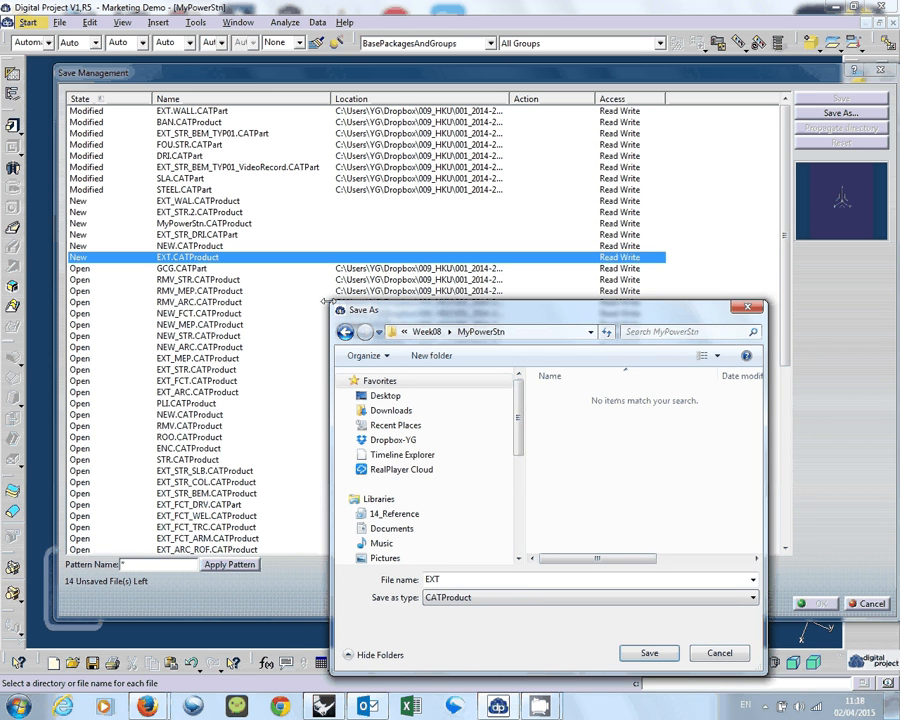
pyautogui.moveTo(491, 317); pyautogui.dragTo(491, 306)
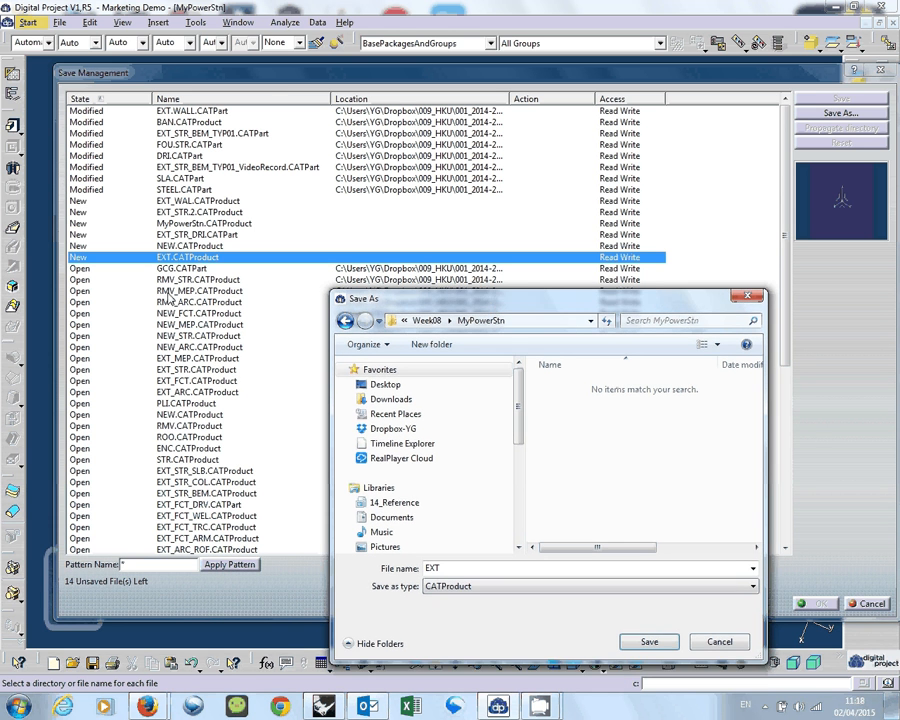
pyautogui.moveTo(592, 309); pyautogui.dragTo(557, 188)
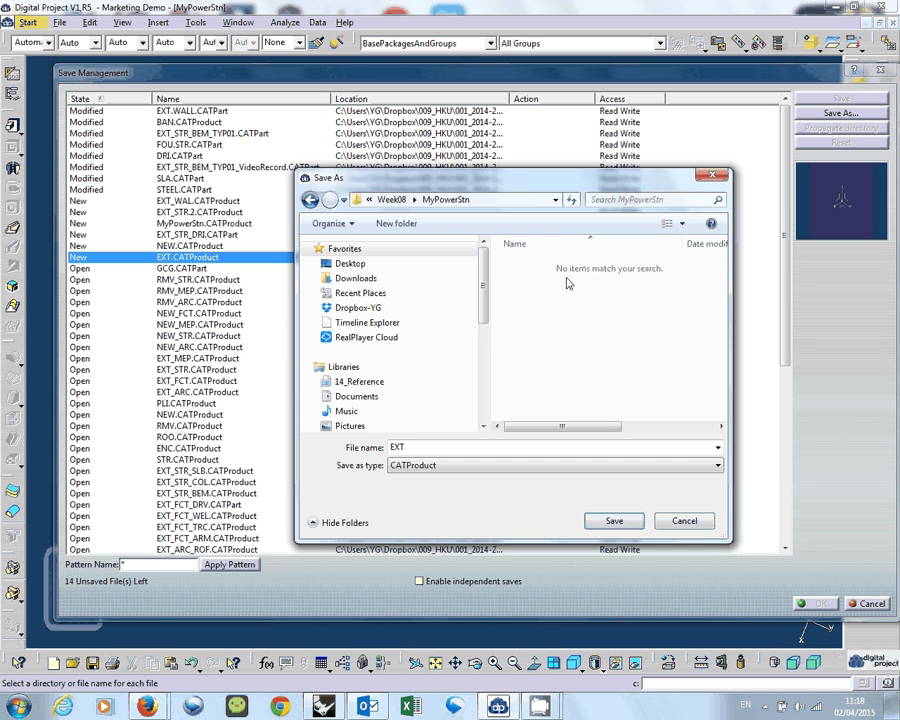
pyautogui.moveTo(481, 179); pyautogui.dragTo(456, 171)
pyautogui.rightClick(533, 311)
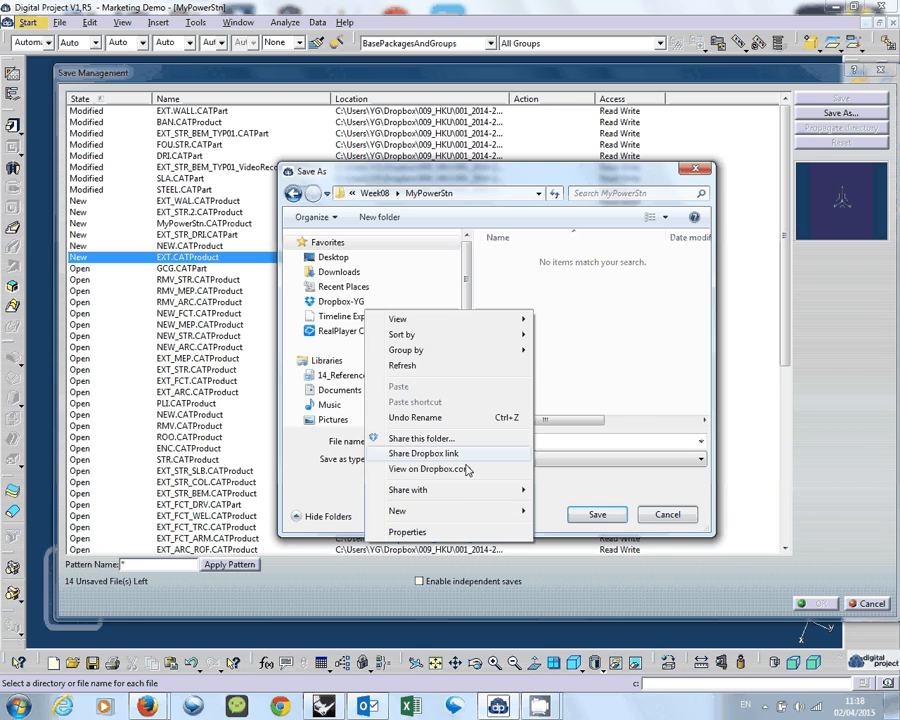
pyautogui.moveTo(462, 510)
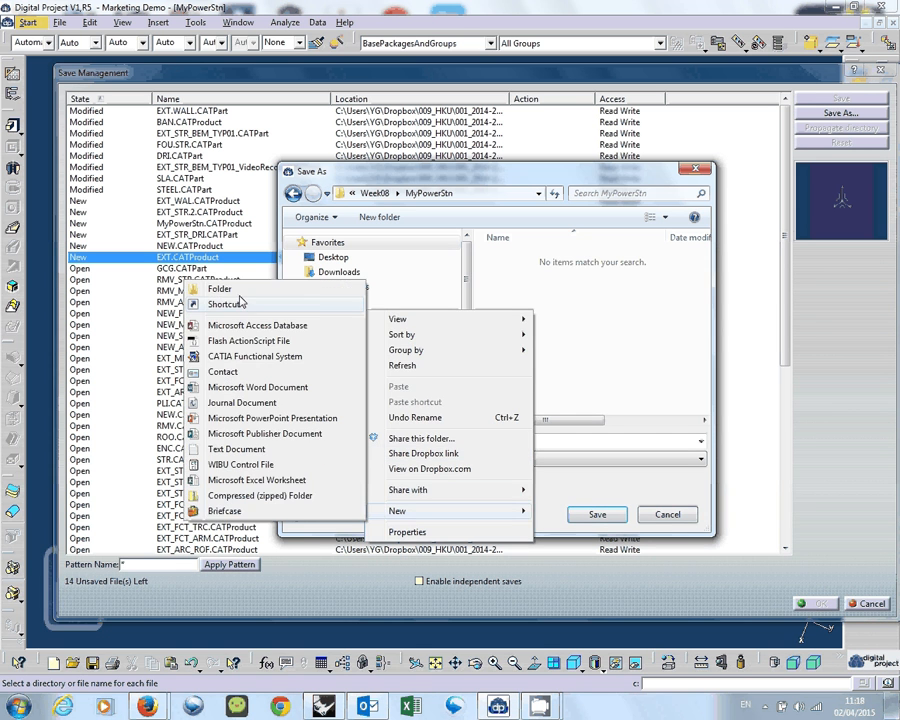
pyautogui.click(236, 288)
pyautogui.write('e')
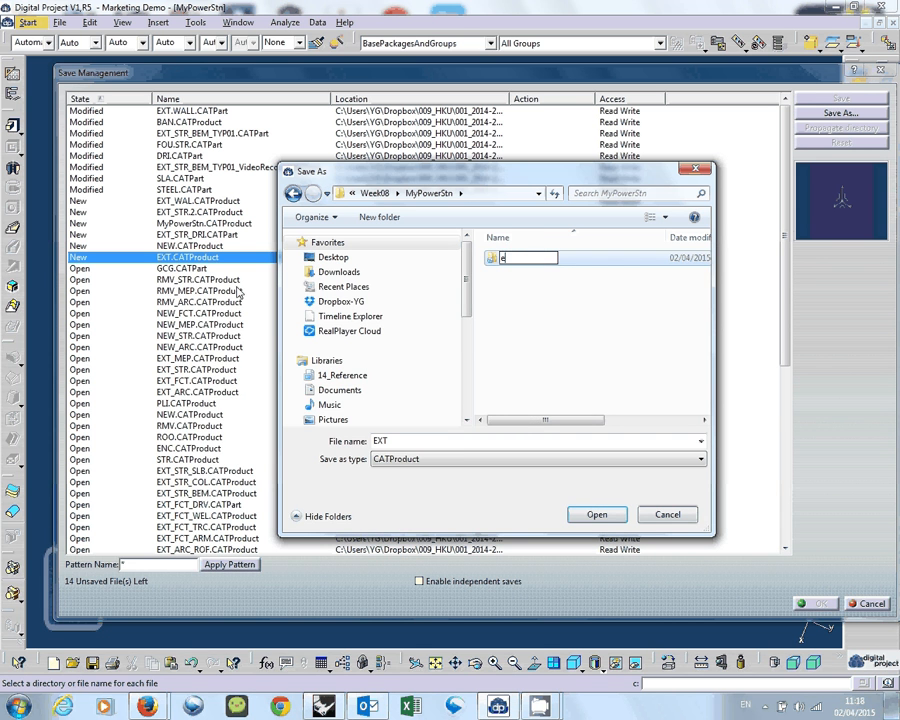
pyautogui.press('BackSpace')
pyautogui.press('capslock')
pyautogui.write('EXT')
pyautogui.click(560, 345)
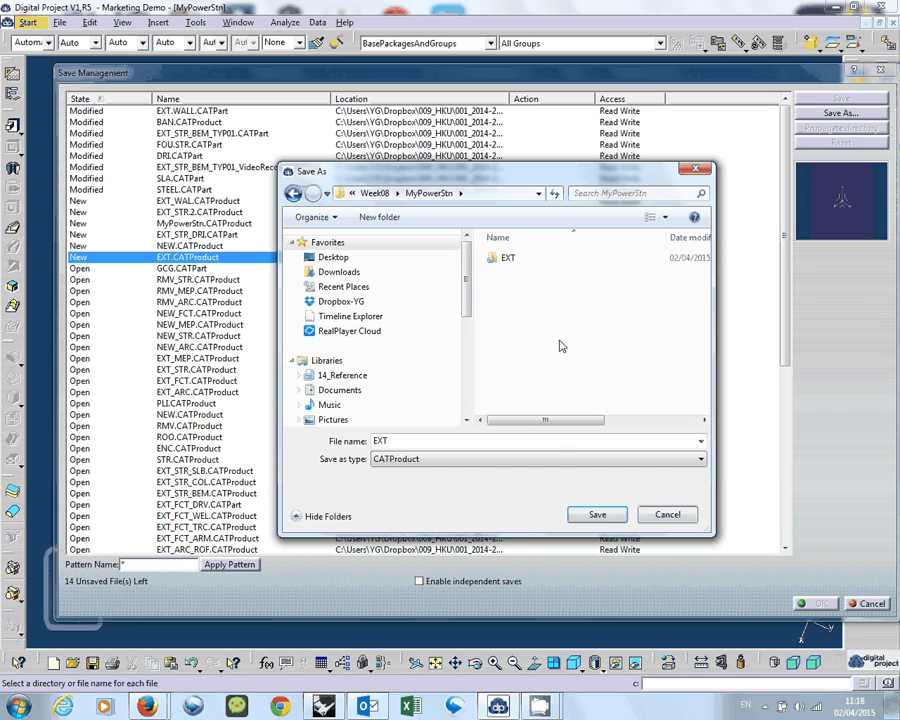
# Create a second folder named NEW beside EXT inside the MyPowerStn folder.
pyautogui.rightClick(529, 326)
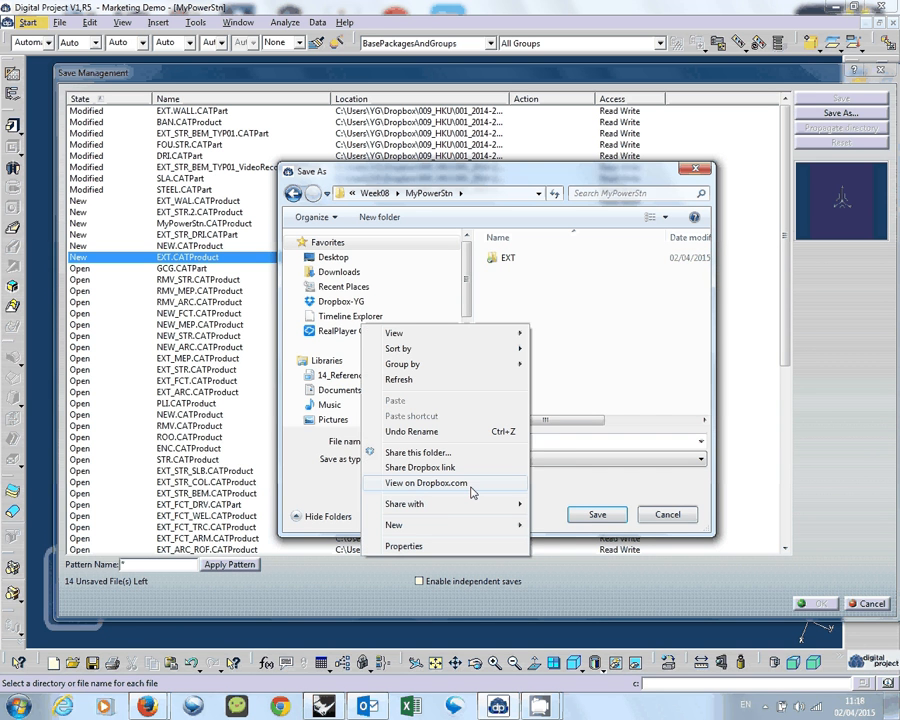
pyautogui.moveTo(444, 524)
pyautogui.click(212, 304)
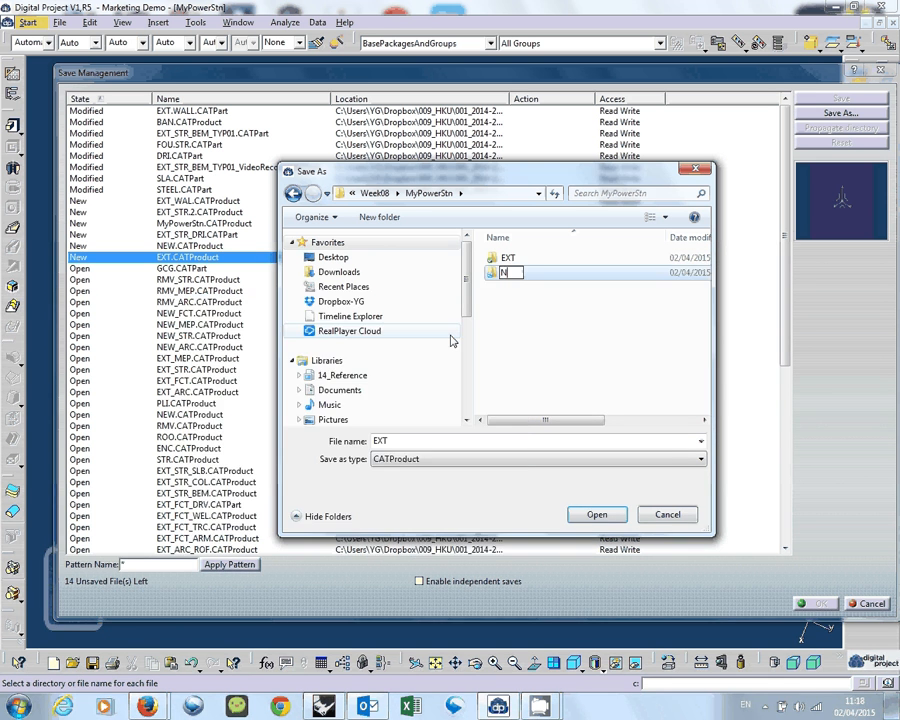
pyautogui.write('NEW')
pyautogui.press('Return')
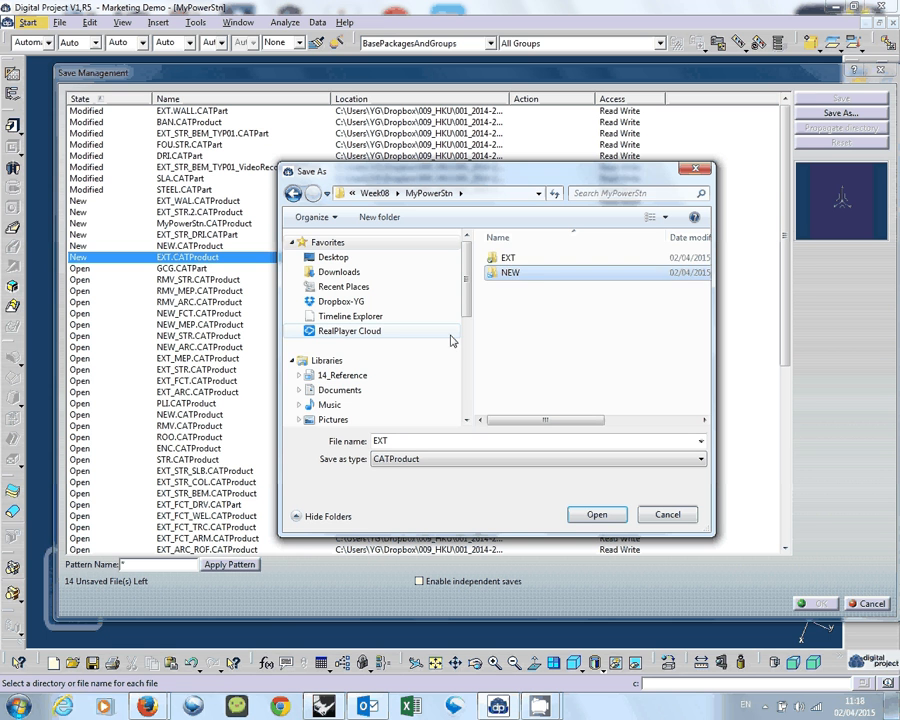
# Save the new EXT.CATProduct under the name EXT in the MyPowerStn\EXT folder.
pyautogui.doubleClick(553, 260)
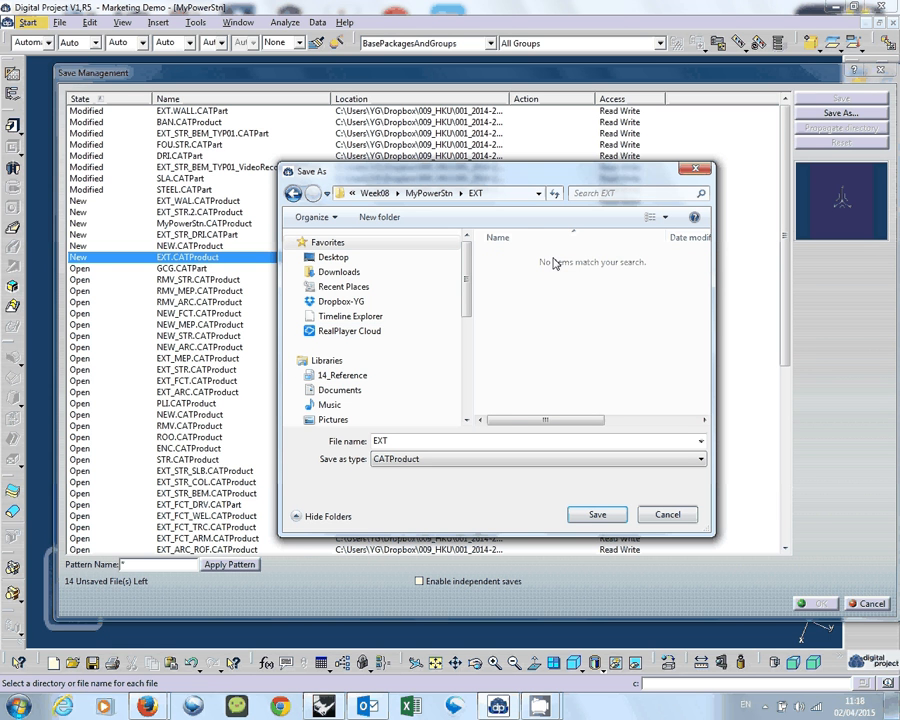
pyautogui.doubleClick(412, 441)
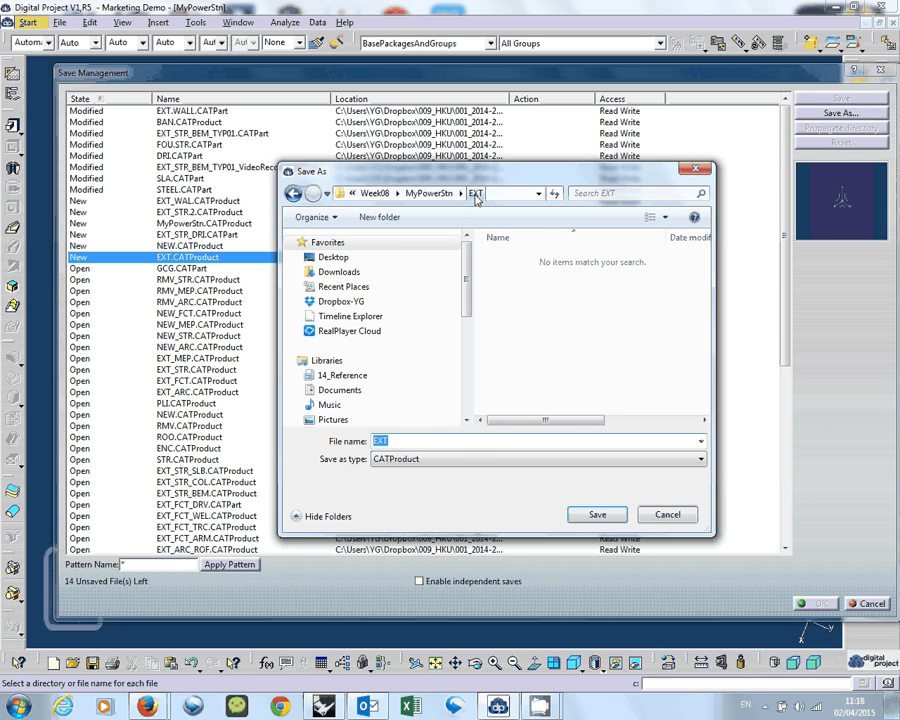
pyautogui.click(593, 515)
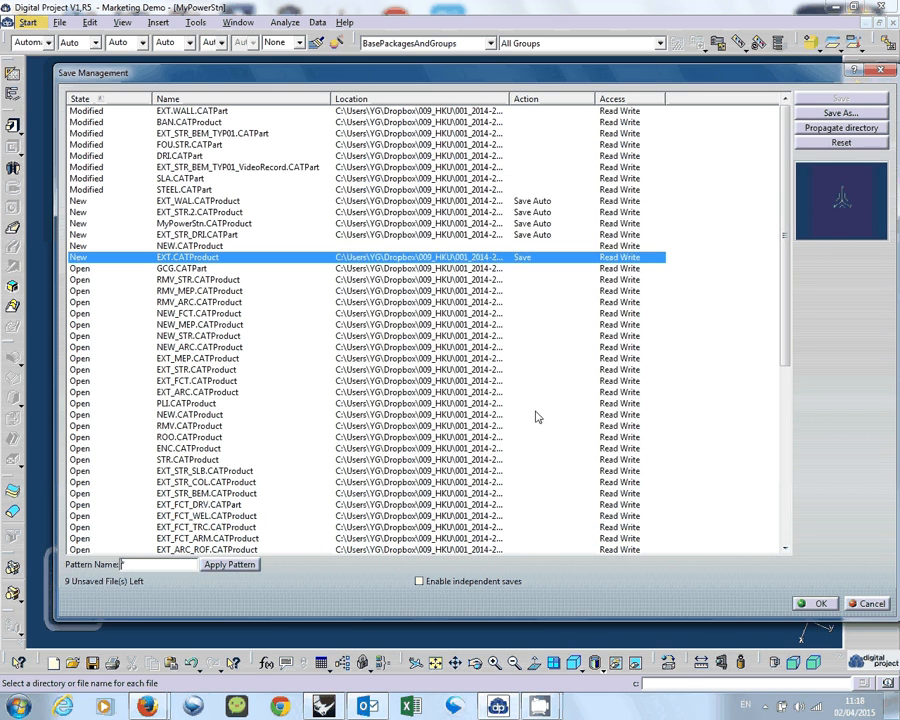
# Save the new NEW.CATProduct under its own name in the Week08\MyPowerStn\NEW folder.
pyautogui.click(194, 247)
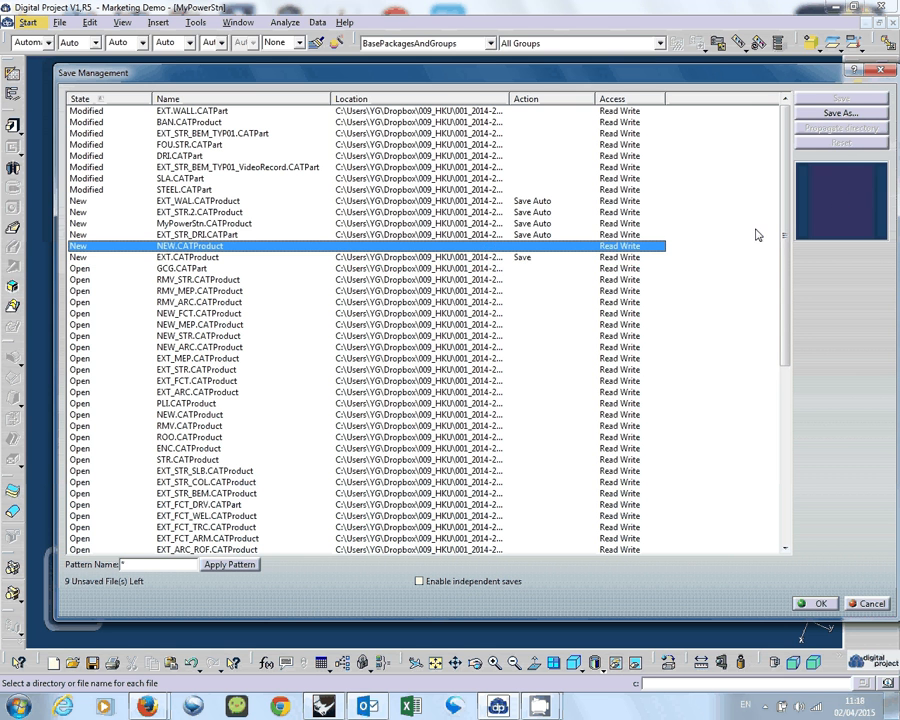
pyautogui.click(845, 114)
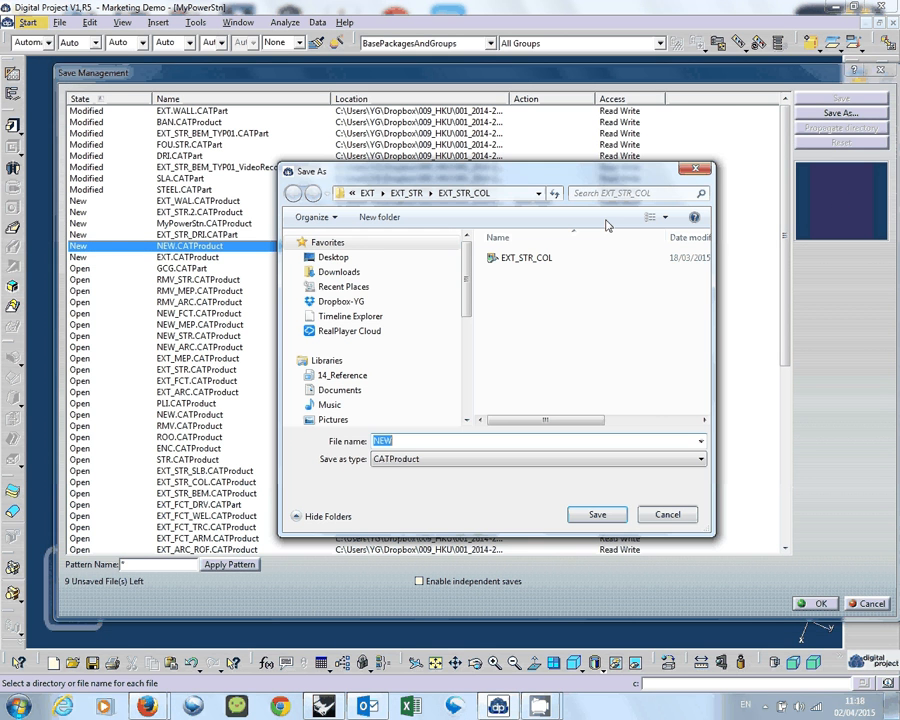
pyautogui.click(412, 194)
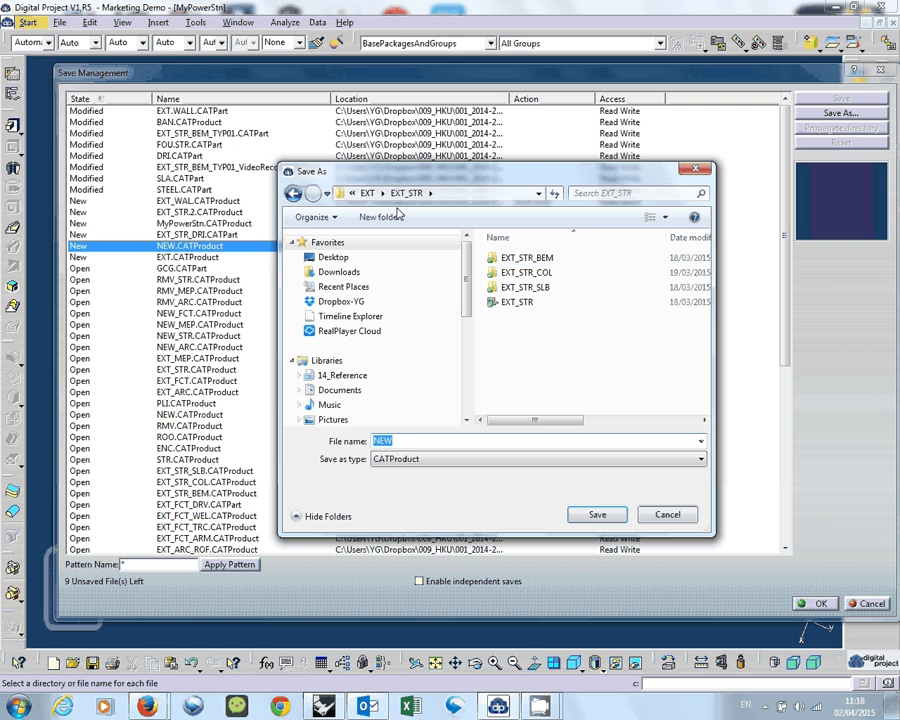
pyautogui.click(367, 193)
pyautogui.click(385, 193)
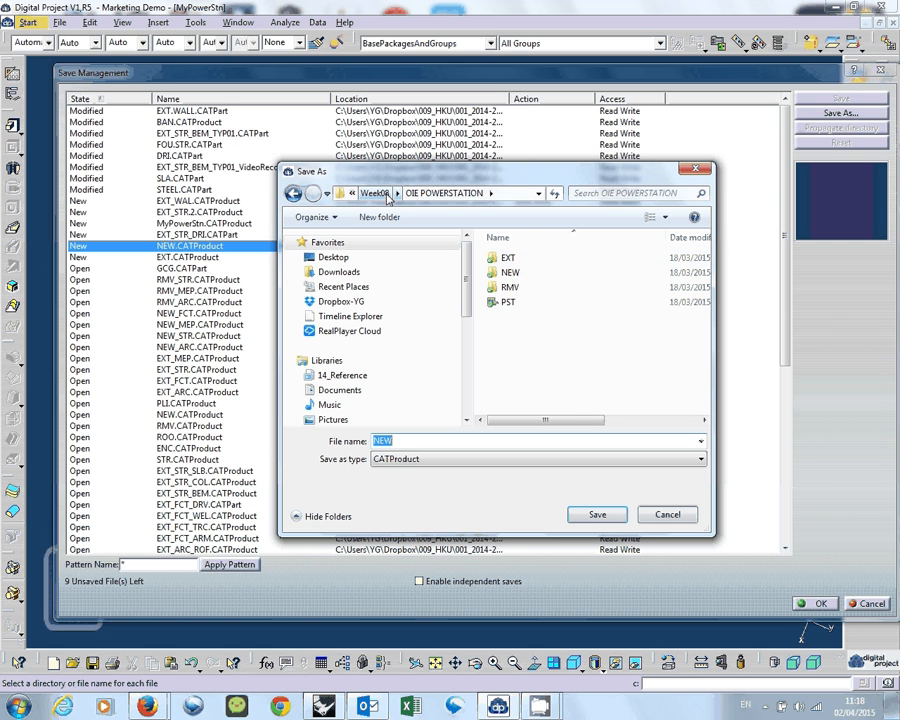
pyautogui.click(385, 195)
pyautogui.doubleClick(588, 278)
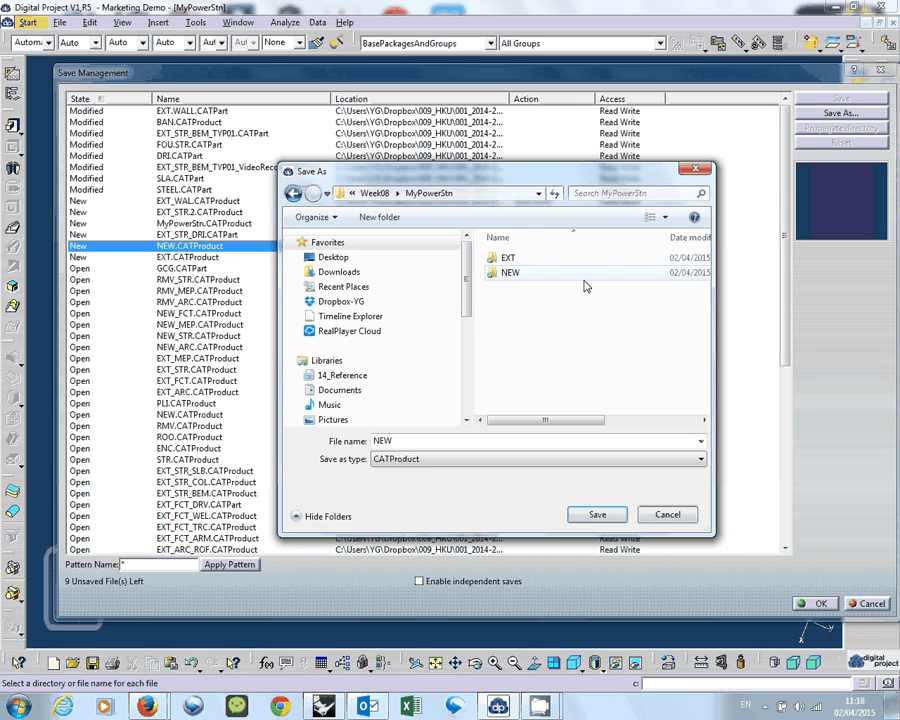
pyautogui.doubleClick(510, 273)
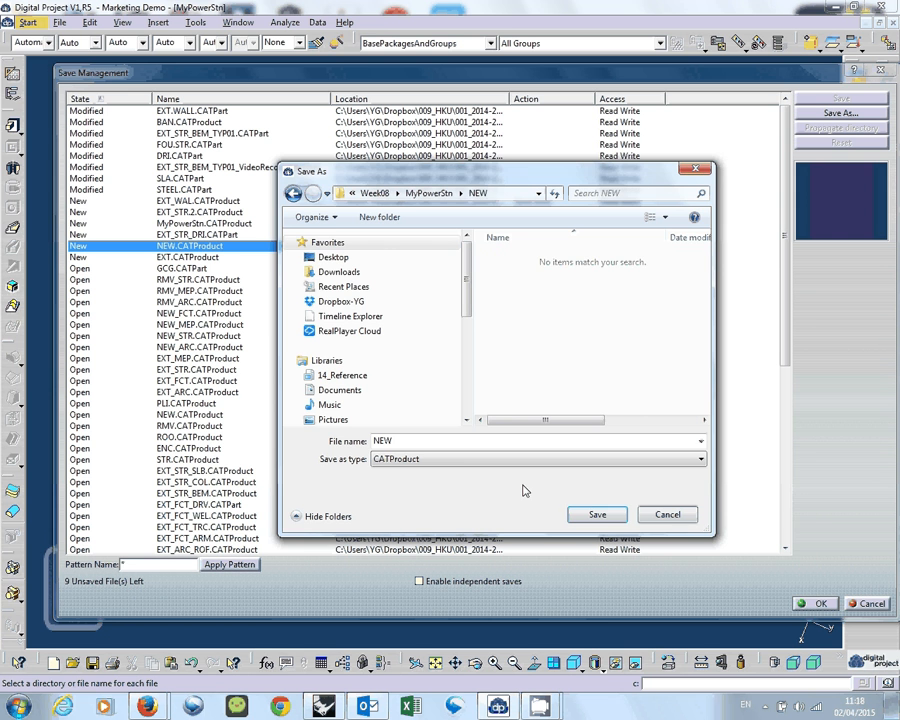
pyautogui.click(597, 516)
# Start Save As for the EXT_STR_DRI part and browse to the EXT folder inside Week08\MyPowerStn.
pyautogui.click(371, 236)
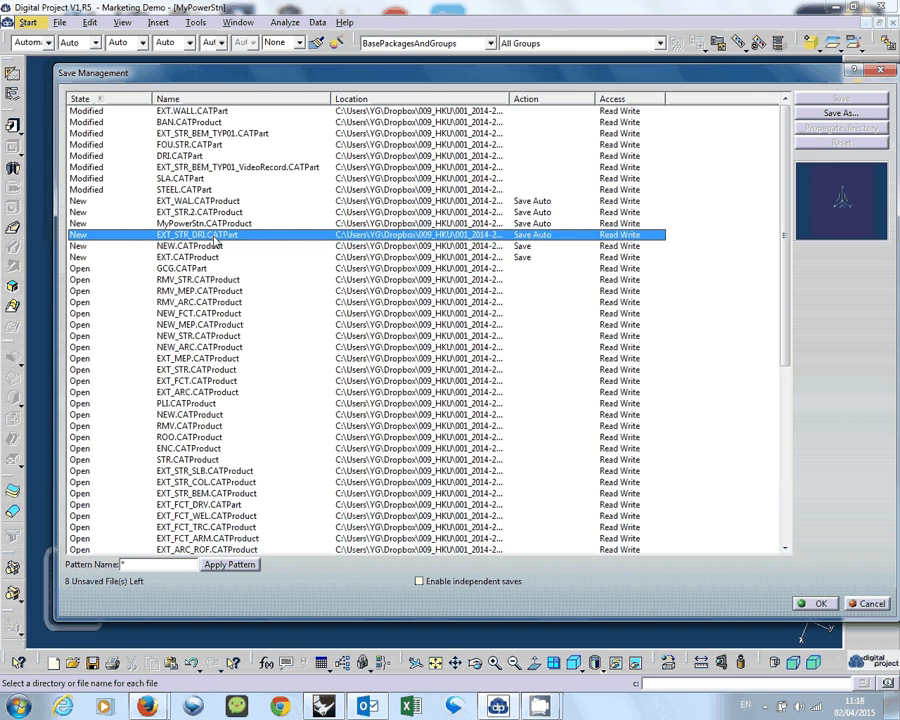
pyautogui.click(835, 115)
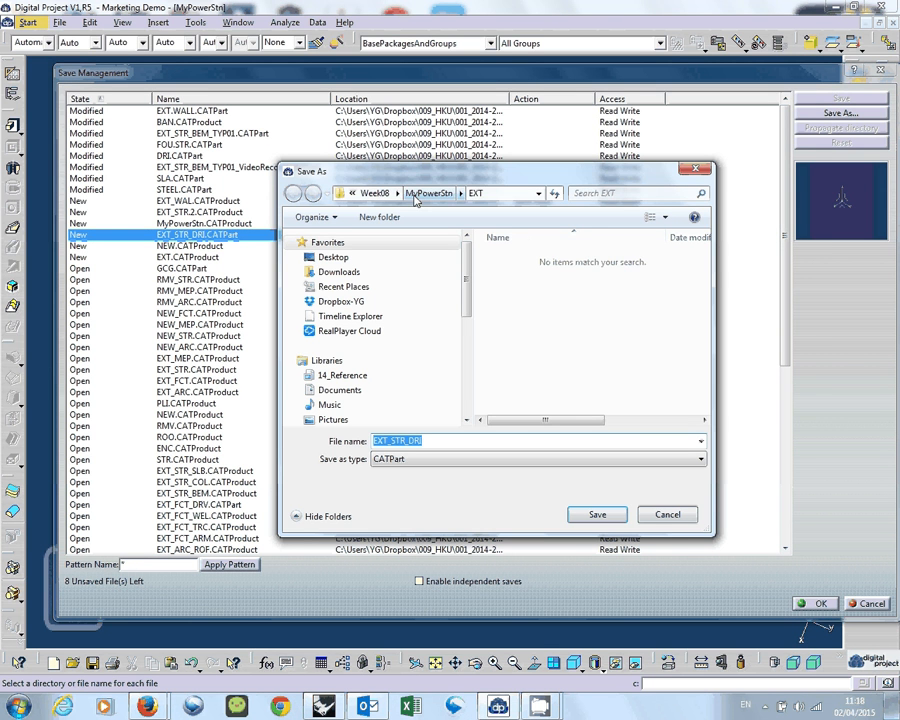
pyautogui.click(378, 194)
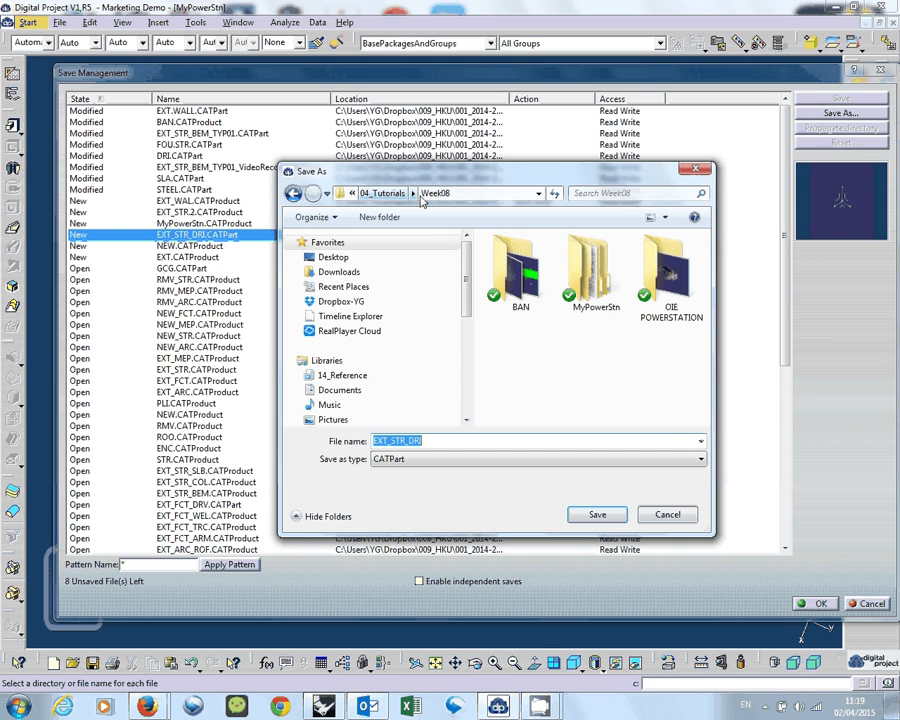
pyautogui.doubleClick(588, 266)
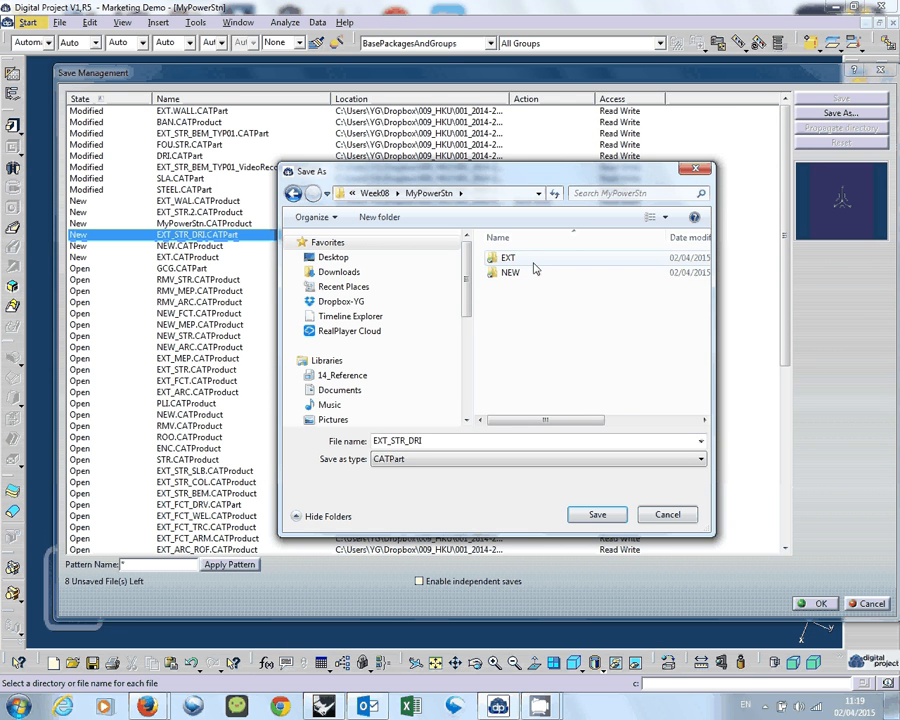
pyautogui.doubleClick(389, 443)
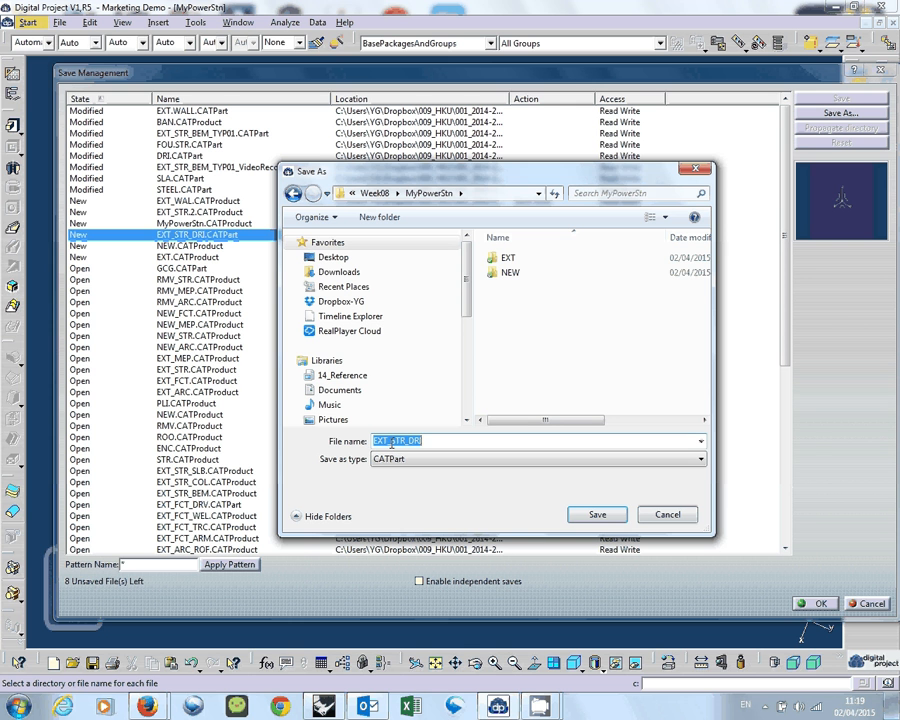
pyautogui.click(511, 259)
pyautogui.doubleClick(512, 259)
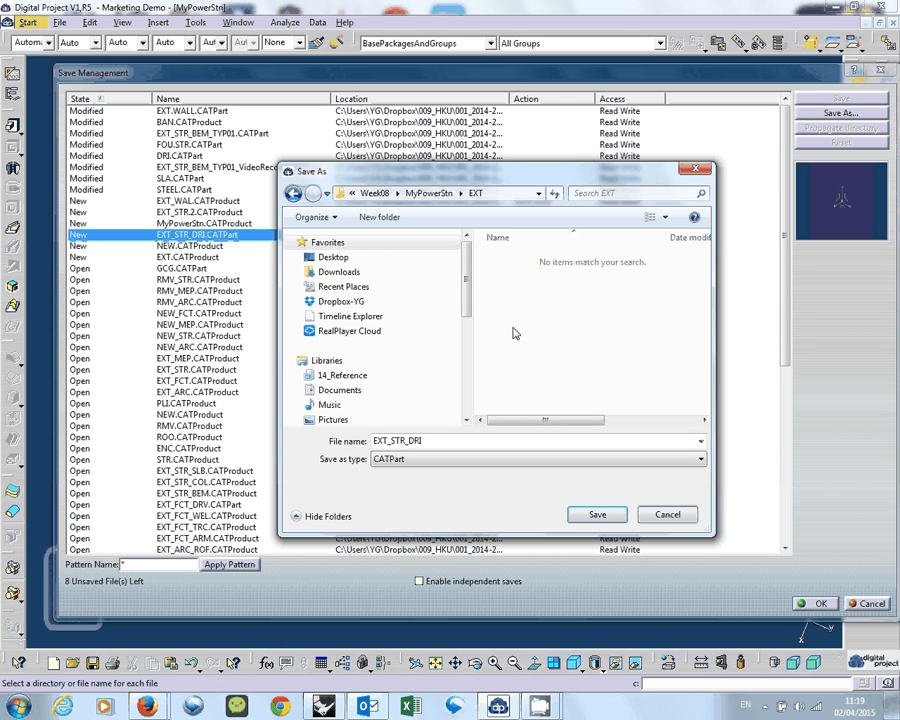
# Create a folder named EXT_STR inside EXT and save the EXT_STR_DRI part in it.
pyautogui.rightClick(513, 332)
pyautogui.moveTo(469, 529)
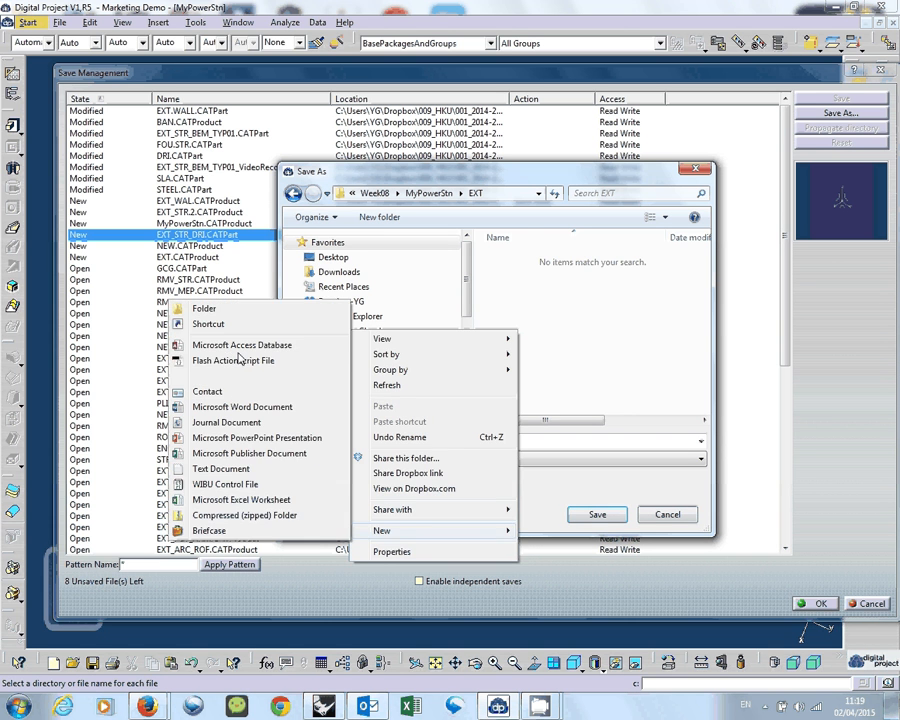
pyautogui.click(224, 311)
pyautogui.write('S')
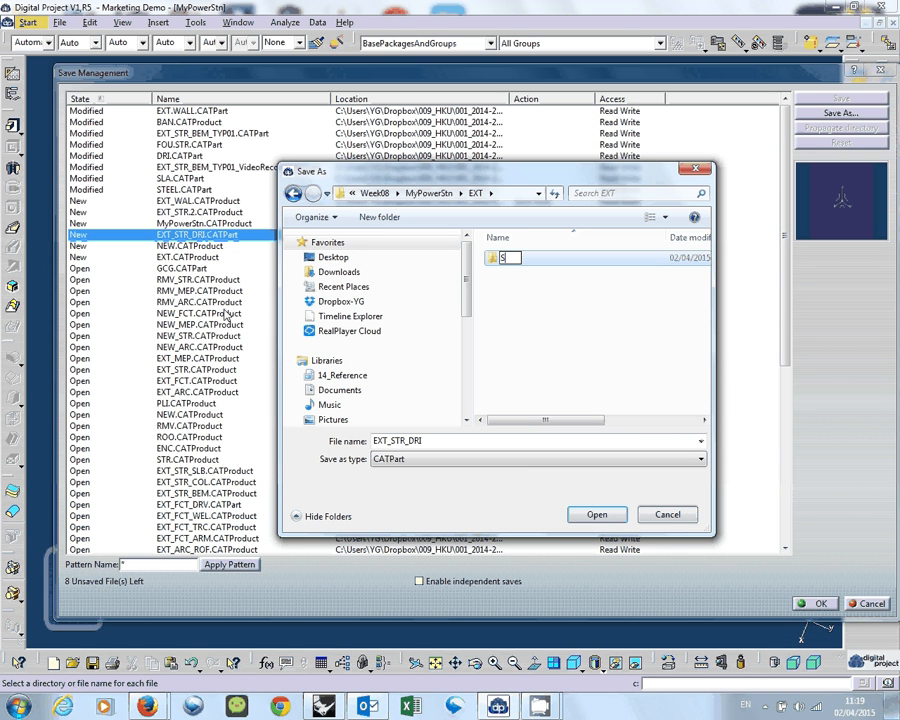
pyautogui.write('TR')
pyautogui.press('Return')
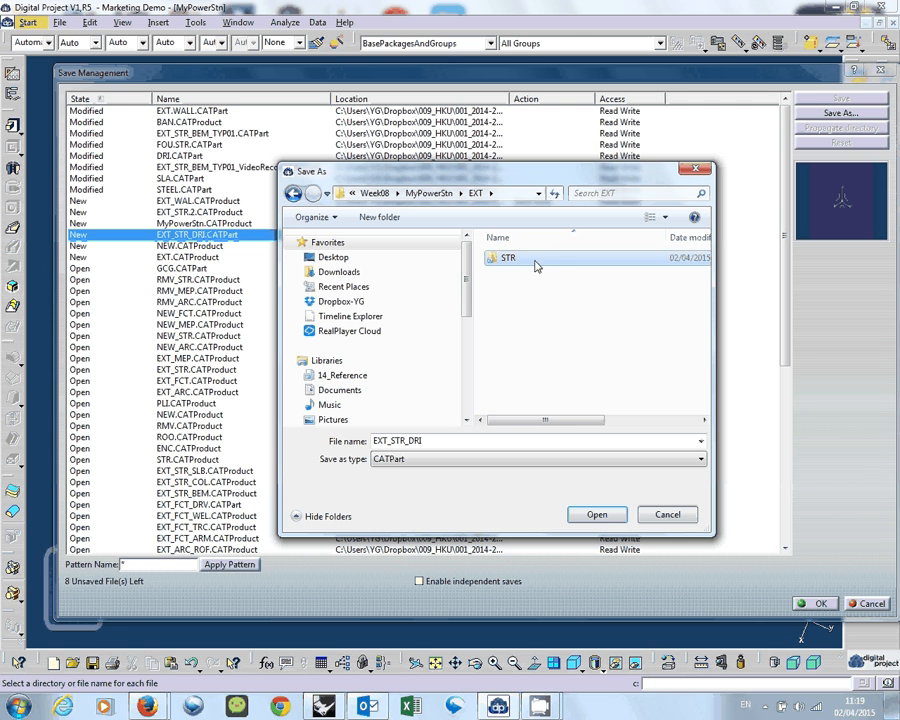
pyautogui.click(508, 260)
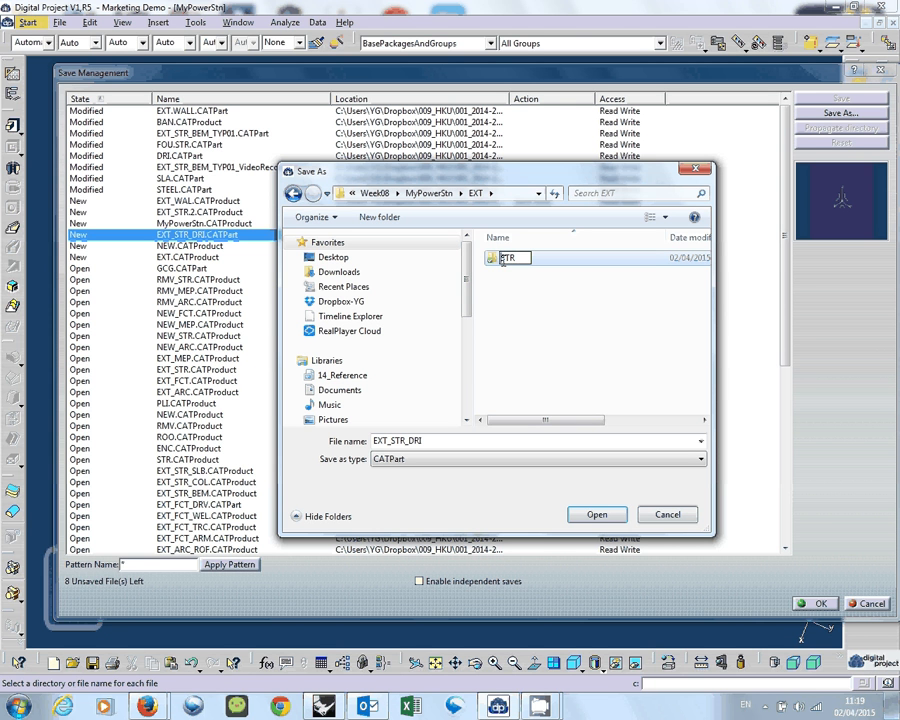
pyautogui.write('EXT_')
pyautogui.press('Return')
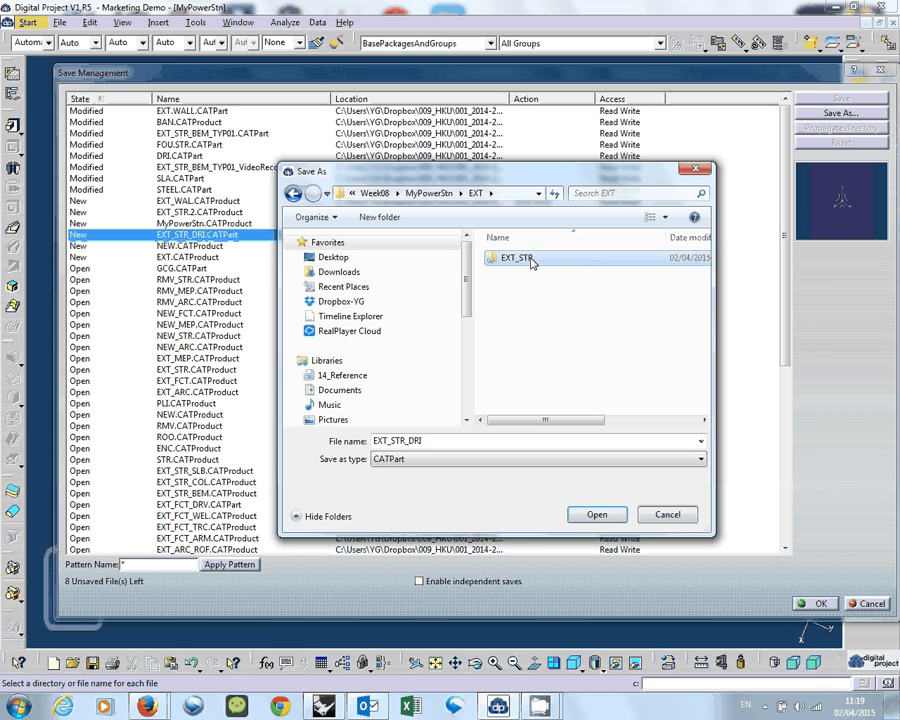
pyautogui.doubleClick(530, 260)
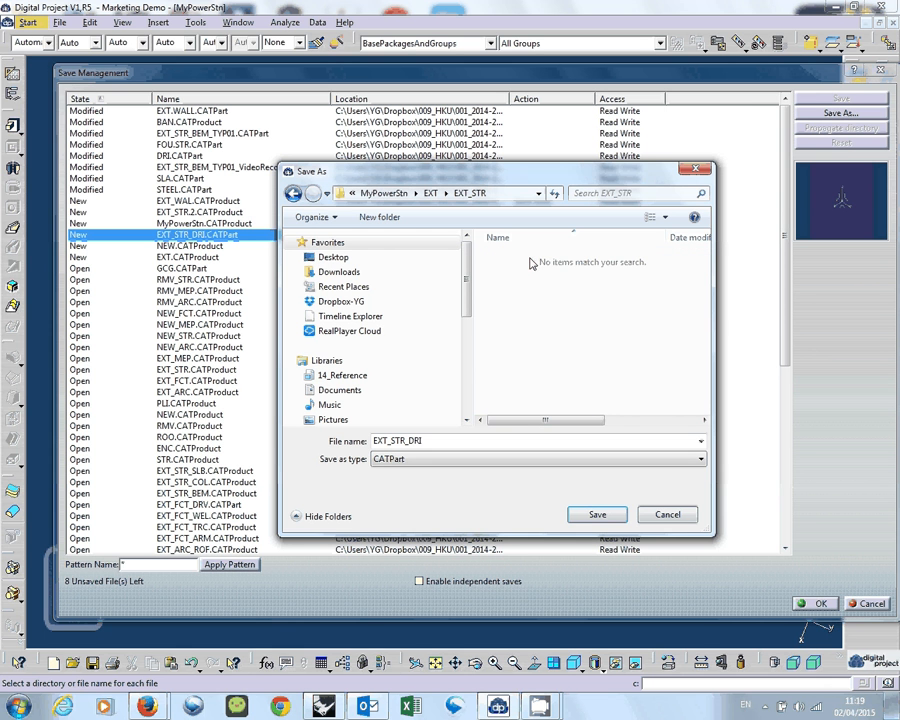
pyautogui.click(596, 516)
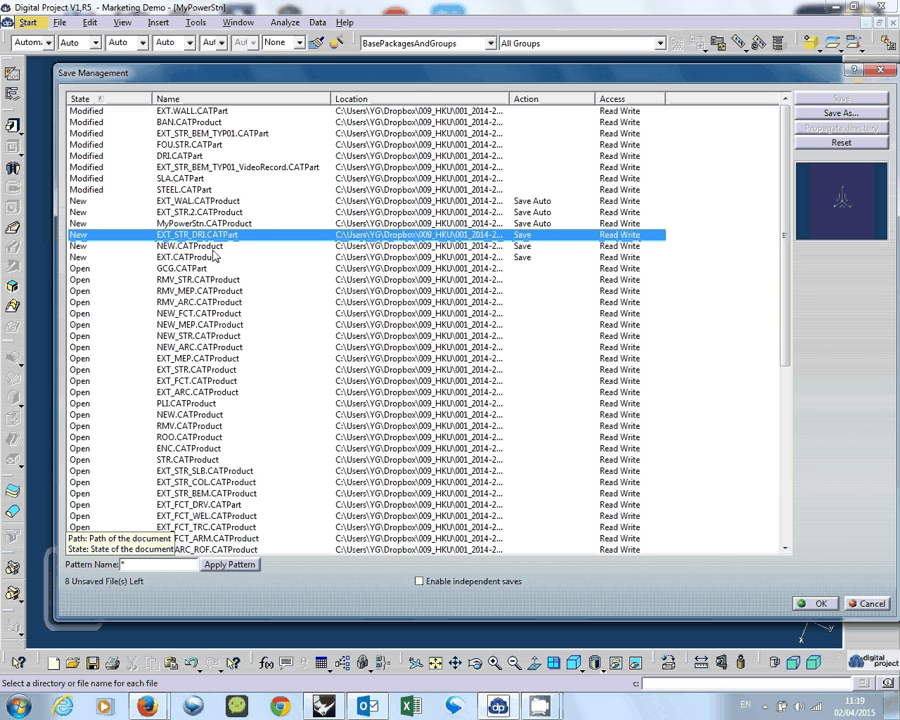
# Save MyPowerStn.CATProduct under its own name directly in the MyPowerStn folder.
pyautogui.click(465, 223)
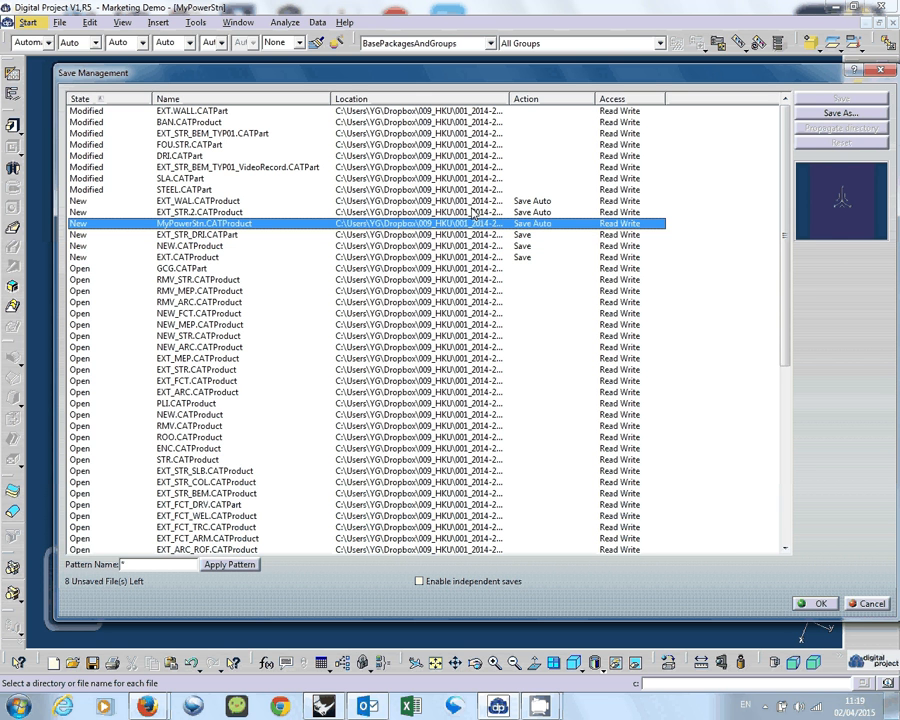
pyautogui.click(828, 116)
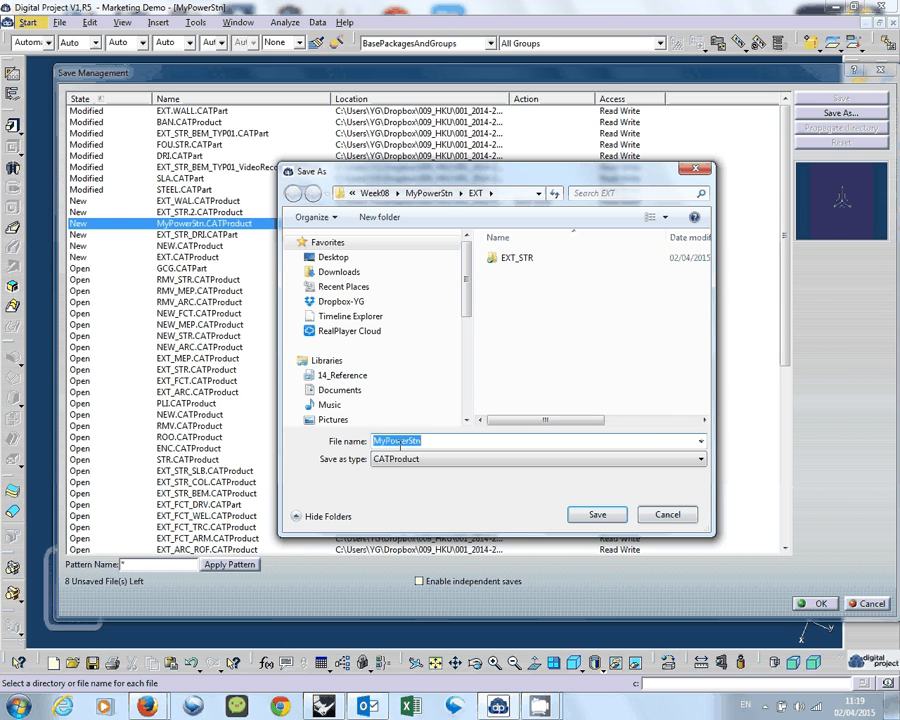
pyautogui.click(428, 193)
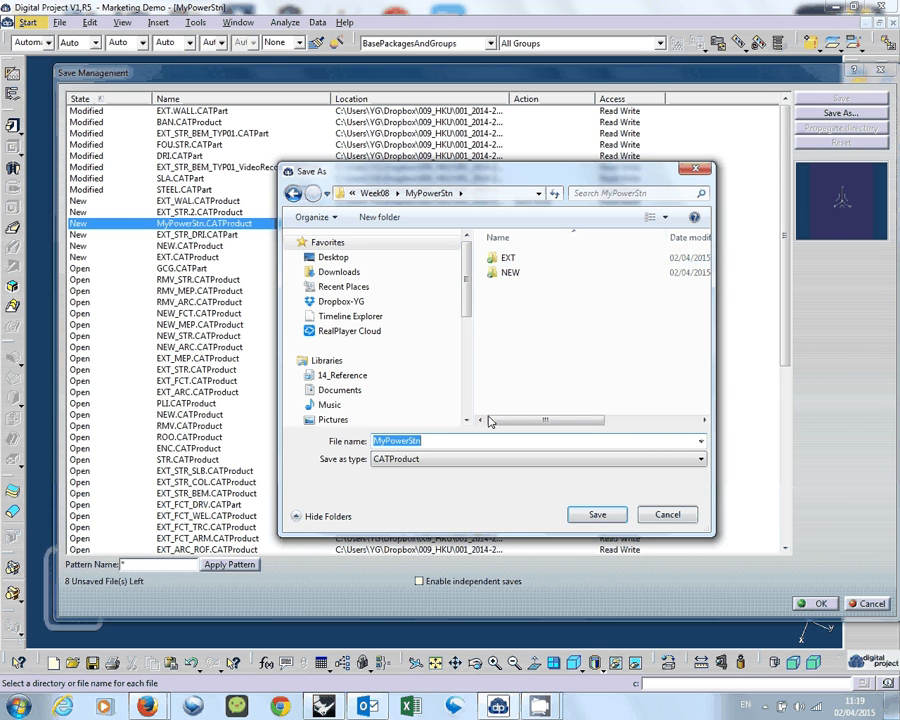
pyautogui.click(453, 440)
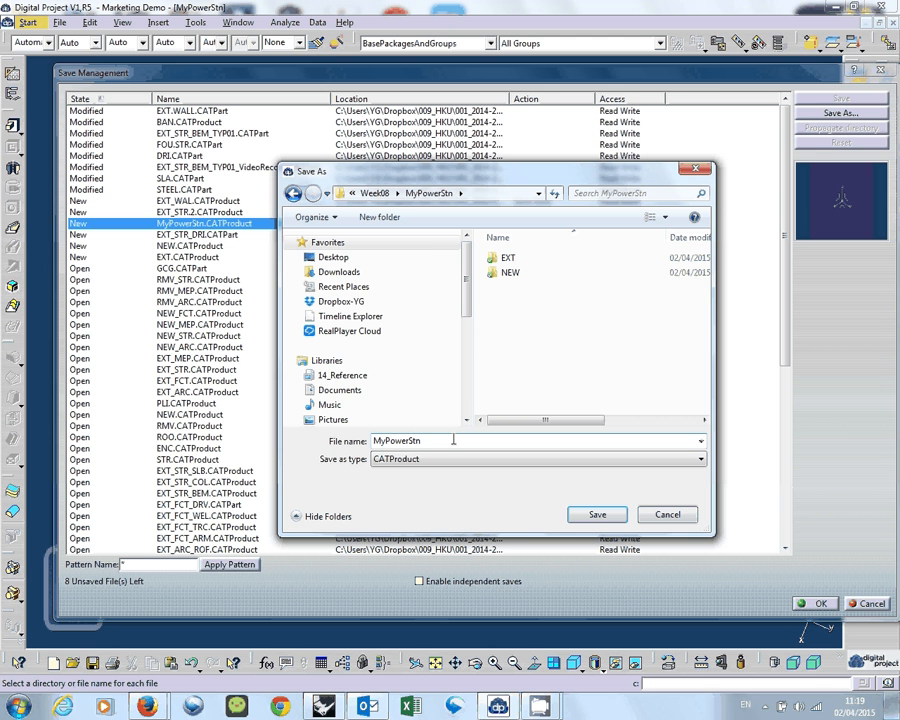
pyautogui.click(597, 514)
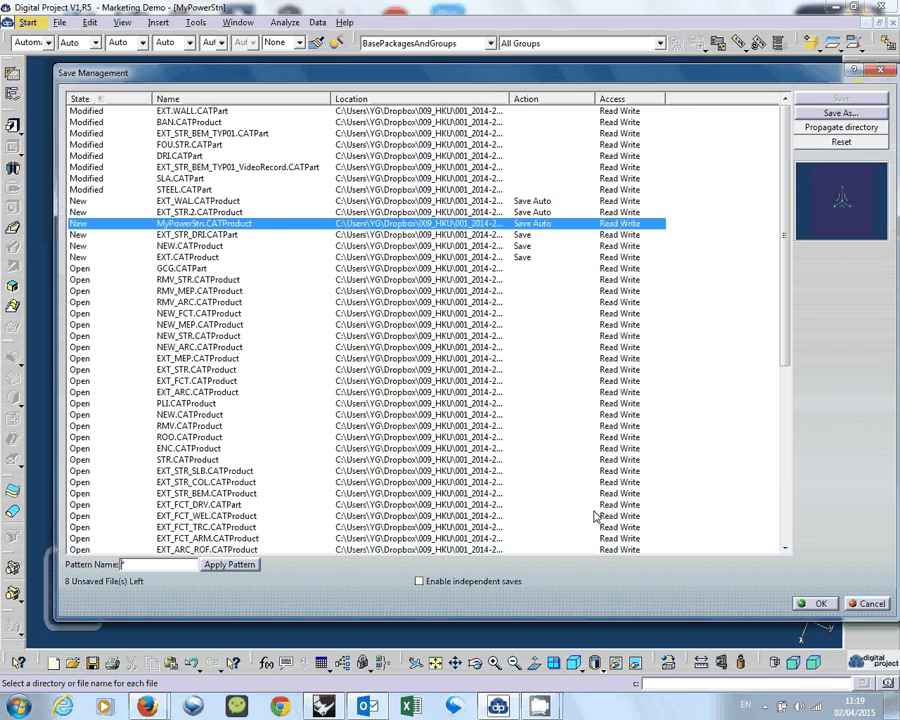
# Save EXT_STR.2.CATProduct under its own name in the MyPowerStn\EXT\EXT_STR folder.
pyautogui.click(237, 213)
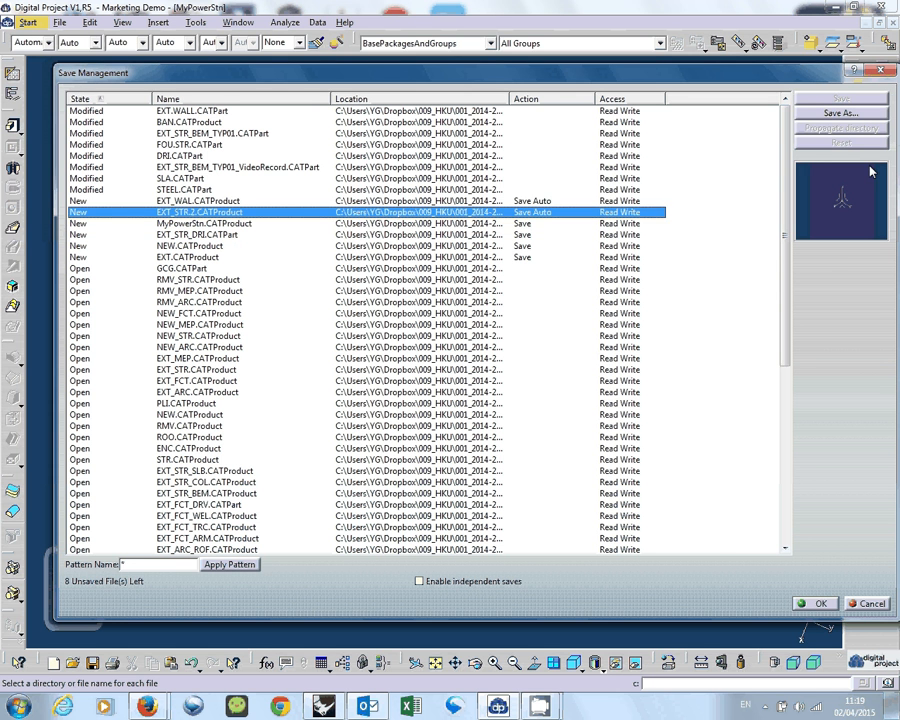
pyautogui.click(836, 117)
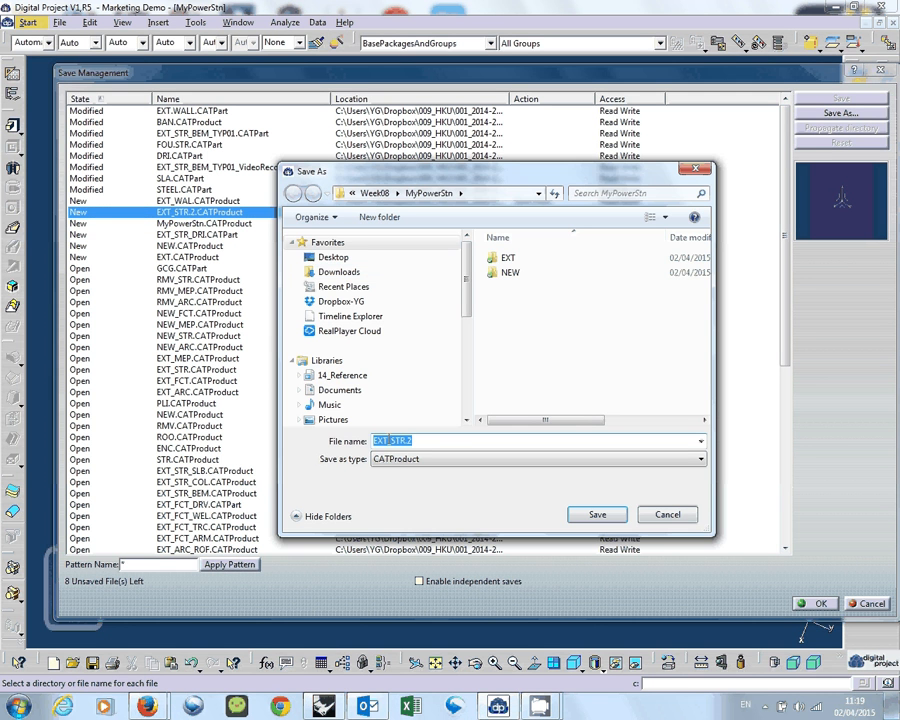
pyautogui.click(394, 441)
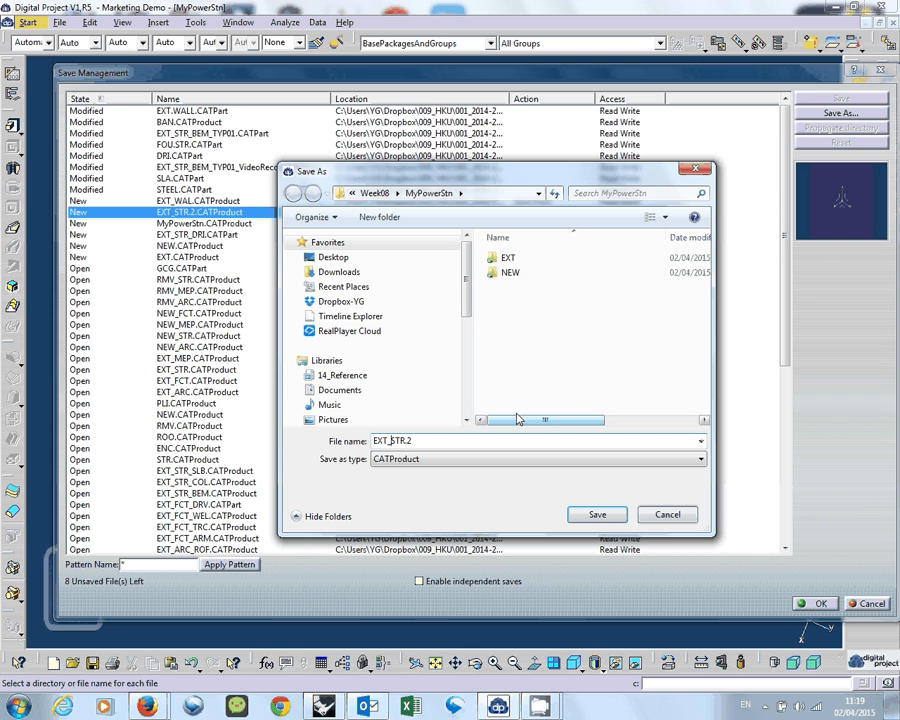
pyautogui.doubleClick(510, 259)
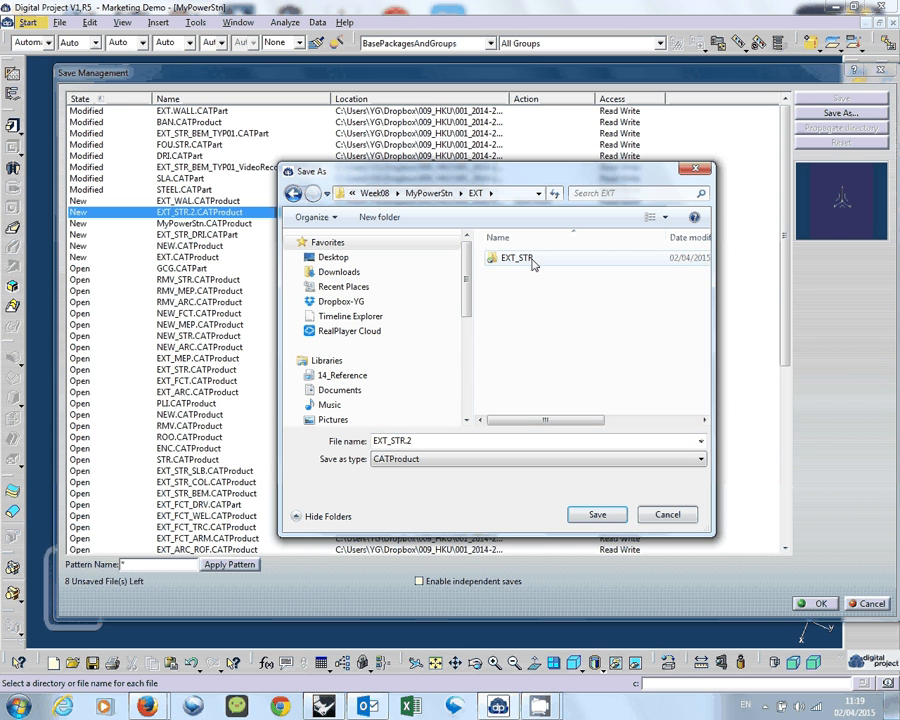
pyautogui.click(533, 263)
pyautogui.doubleClick(533, 263)
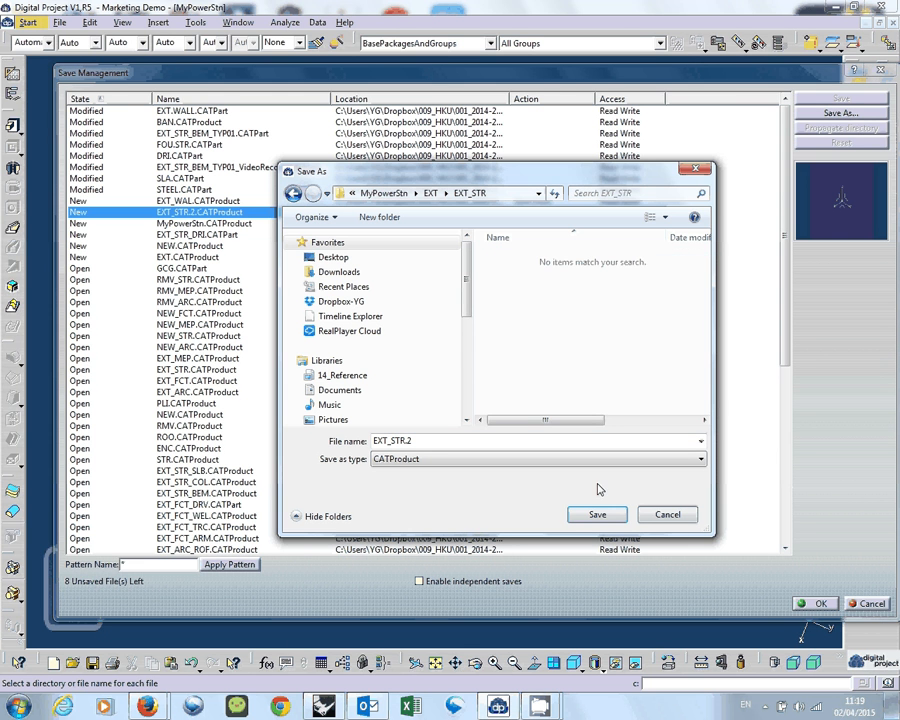
pyautogui.click(597, 515)
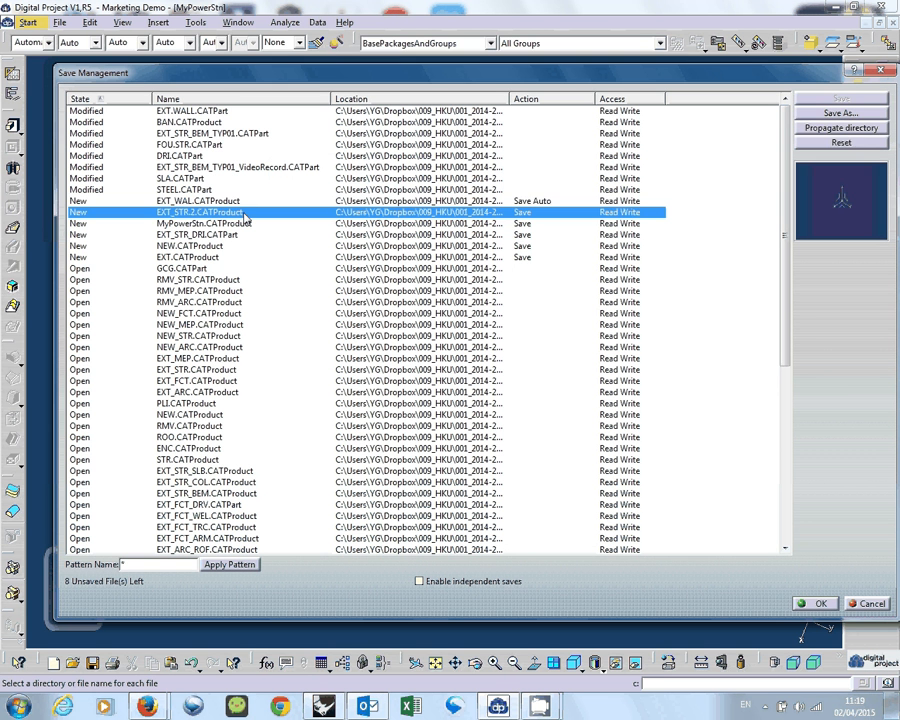
# Start Save As for EXT_WAL.CATProduct and create a folder named EXT_WAL inside MyPowerStn\EXT.
pyautogui.click(250, 202)
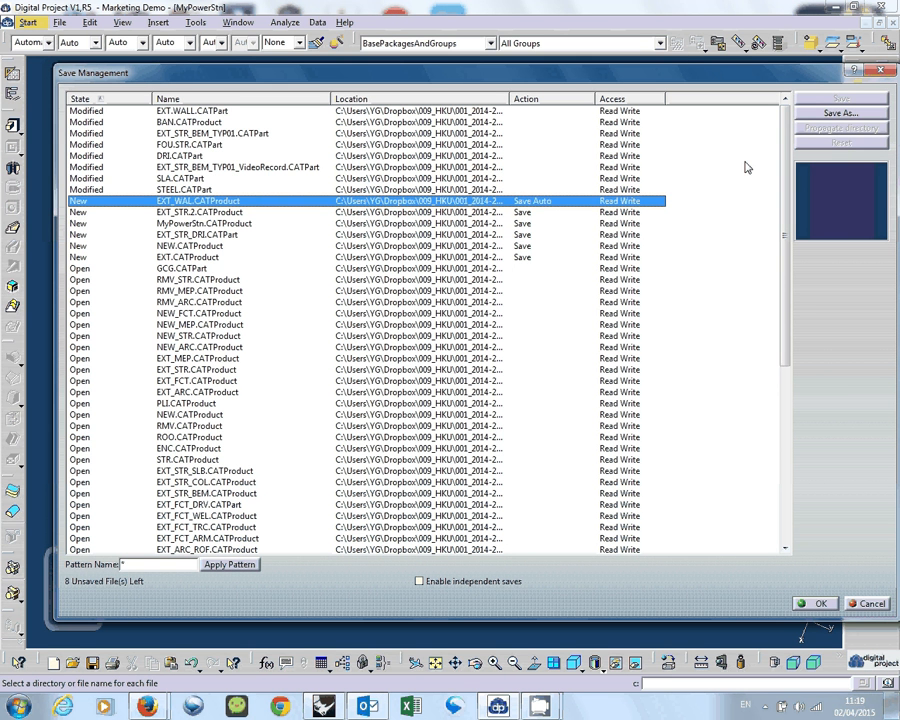
pyautogui.click(830, 113)
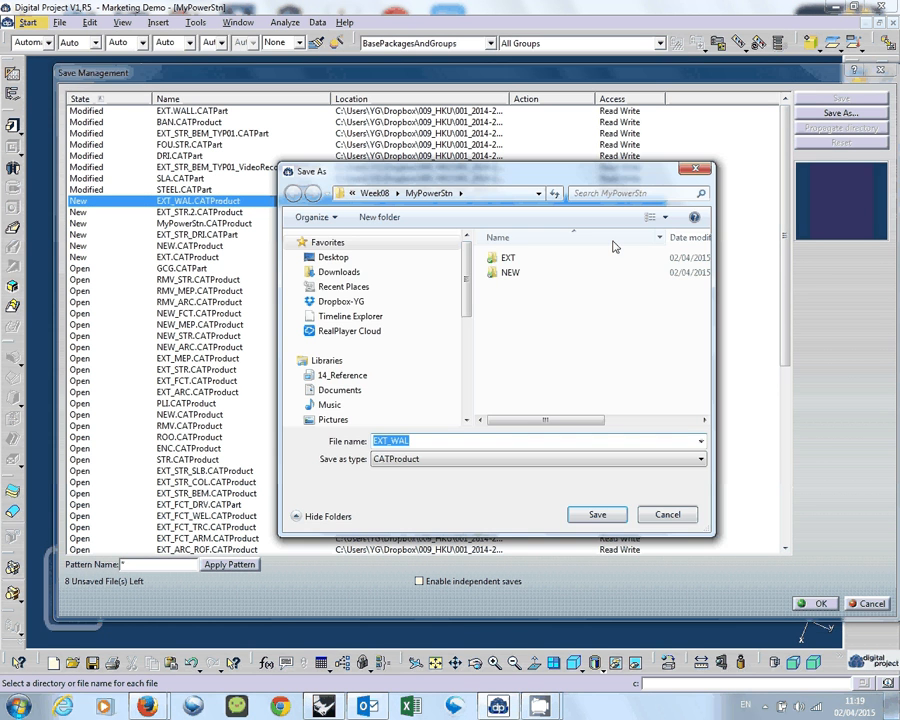
pyautogui.doubleClick(510, 259)
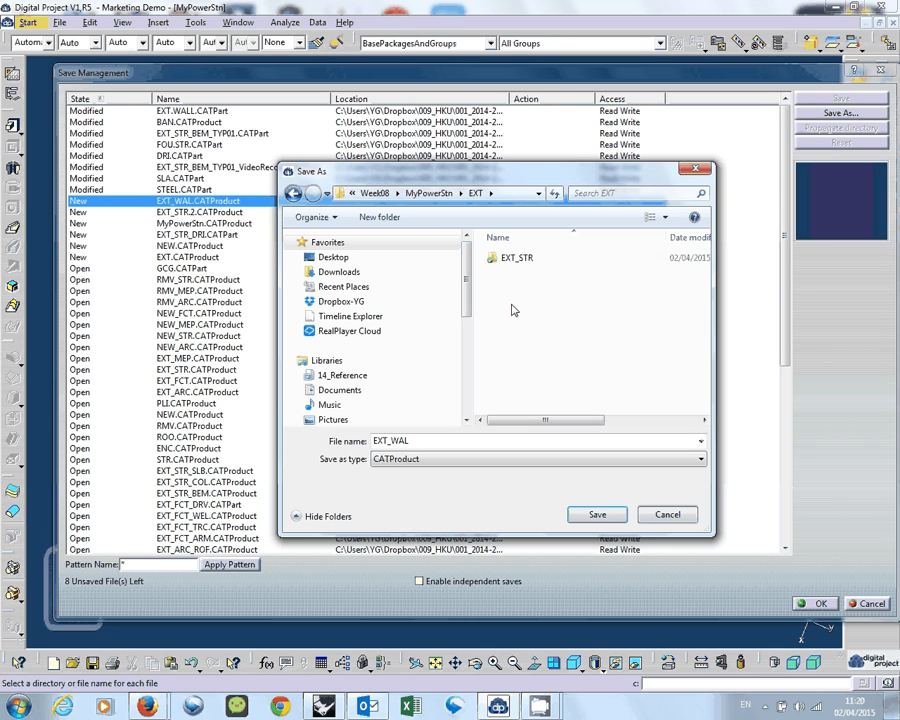
pyautogui.rightClick(521, 335)
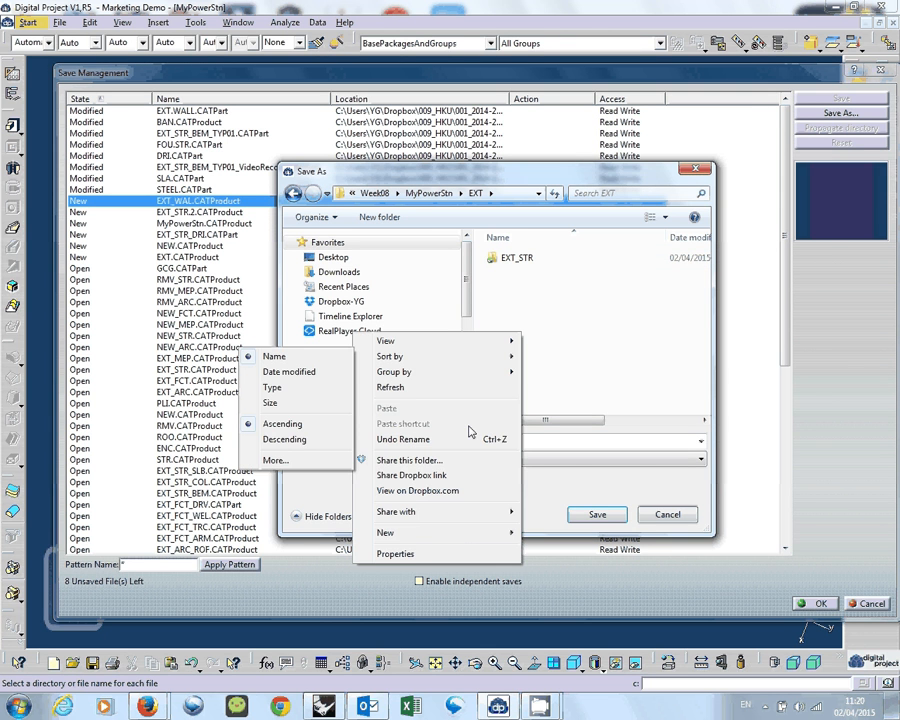
pyautogui.moveTo(460, 532)
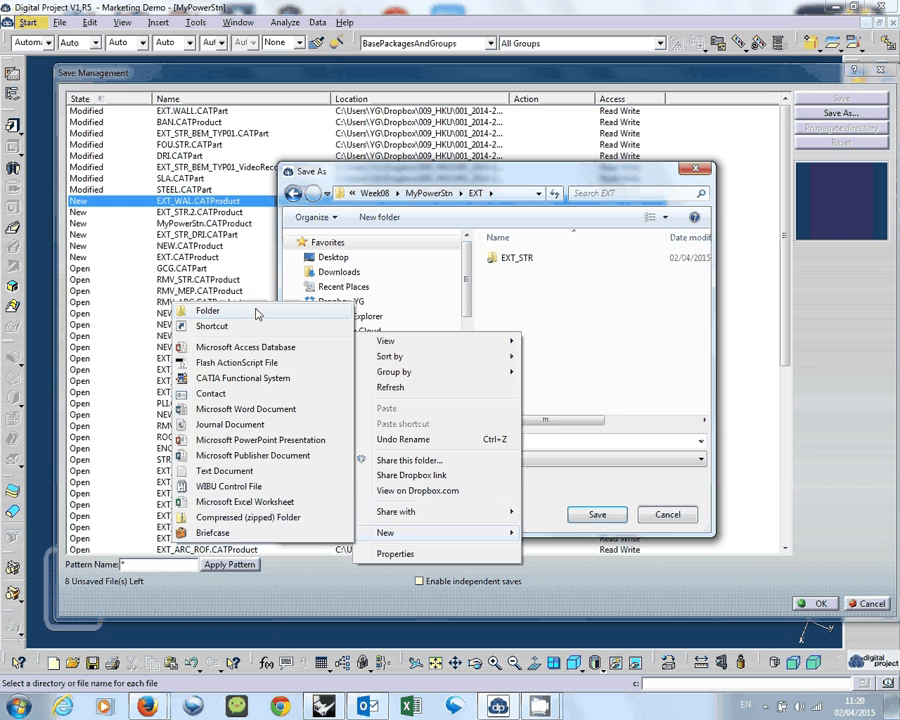
pyautogui.click(256, 312)
pyautogui.write('EXT_')
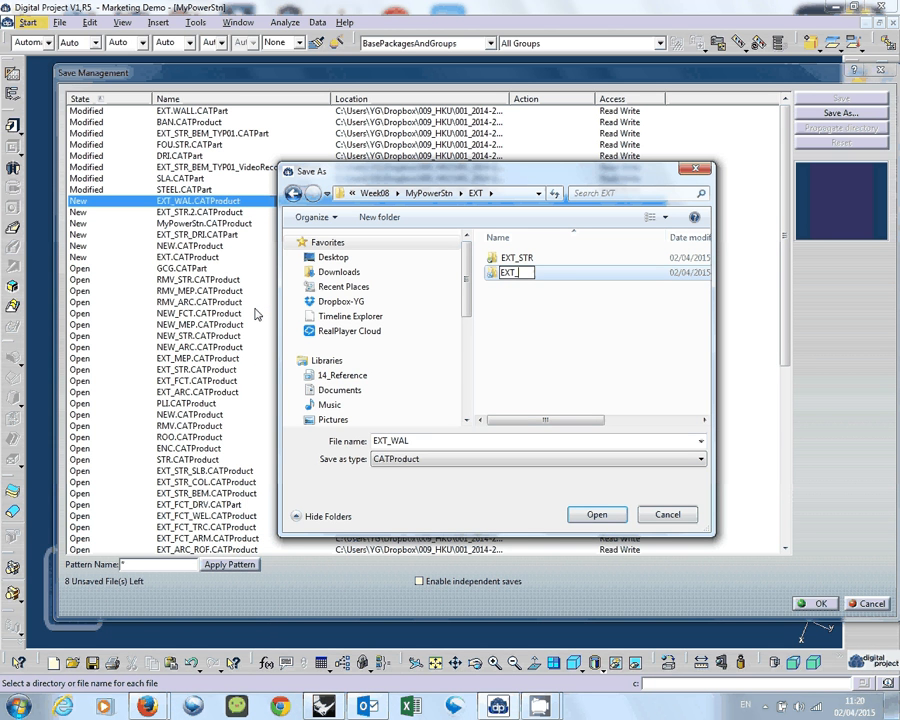
pyautogui.write('WAL')
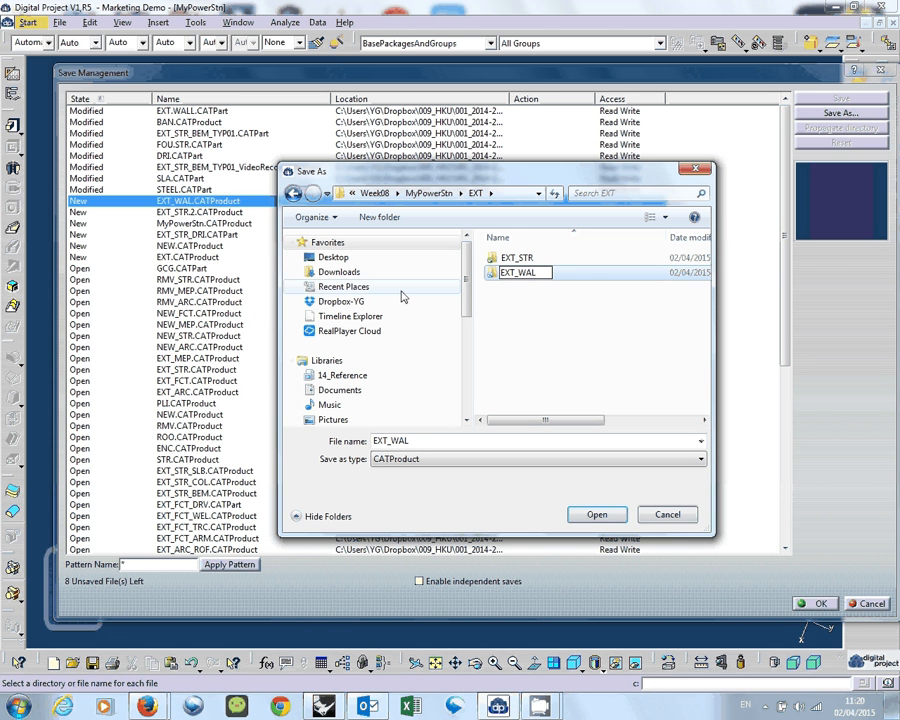
pyautogui.press('Return')
# Save EXT_WAL.CATProduct in the EXT_WAL folder and carry out all pending saves, proceeding without the modified documents.
pyautogui.doubleClick(585, 274)
pyautogui.click(612, 514)
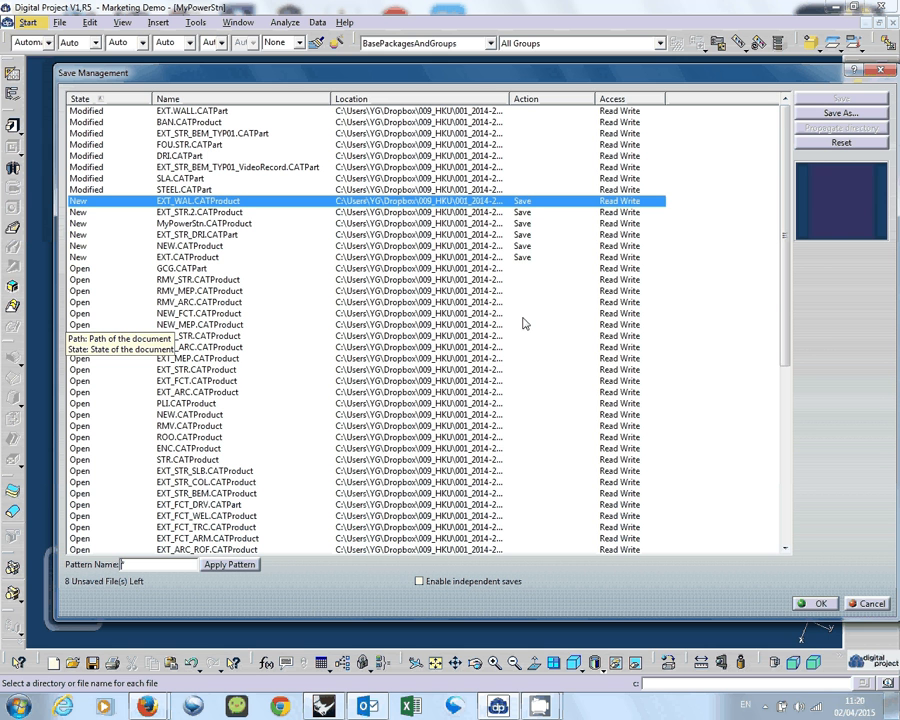
pyautogui.click(820, 604)
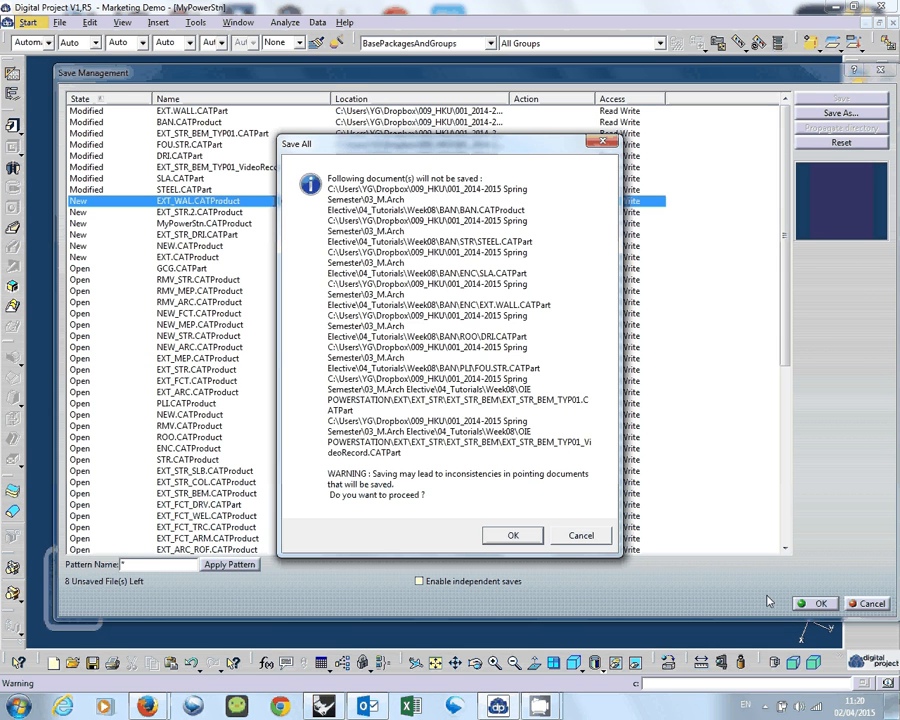
pyautogui.click(491, 543)
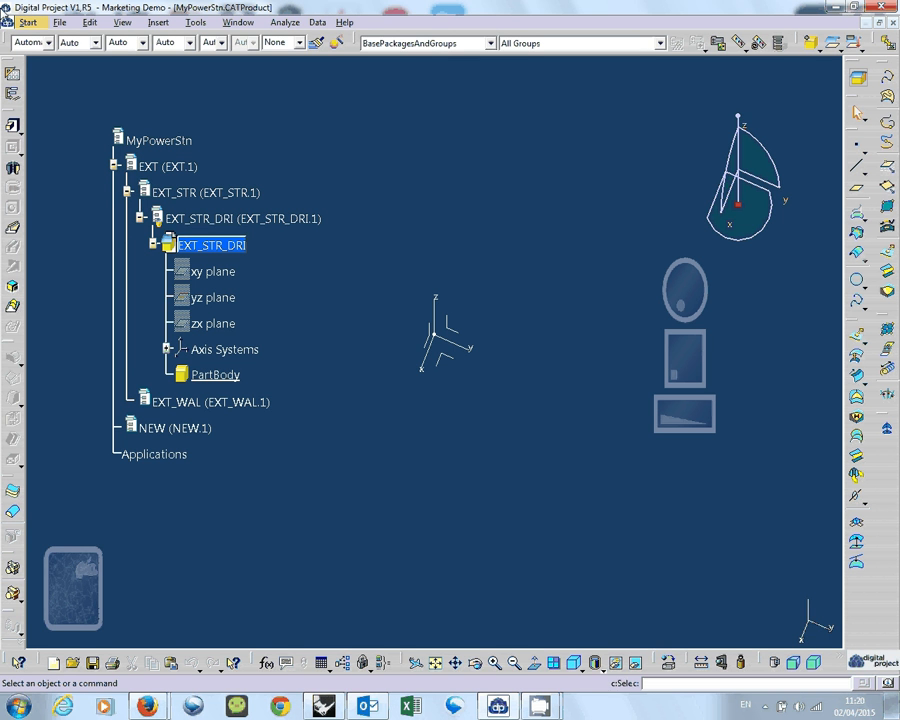
# Check the states of the modified and open documents in Save Management, and close it without saving anything.
pyautogui.click(60, 22)
pyautogui.click(57, 164)
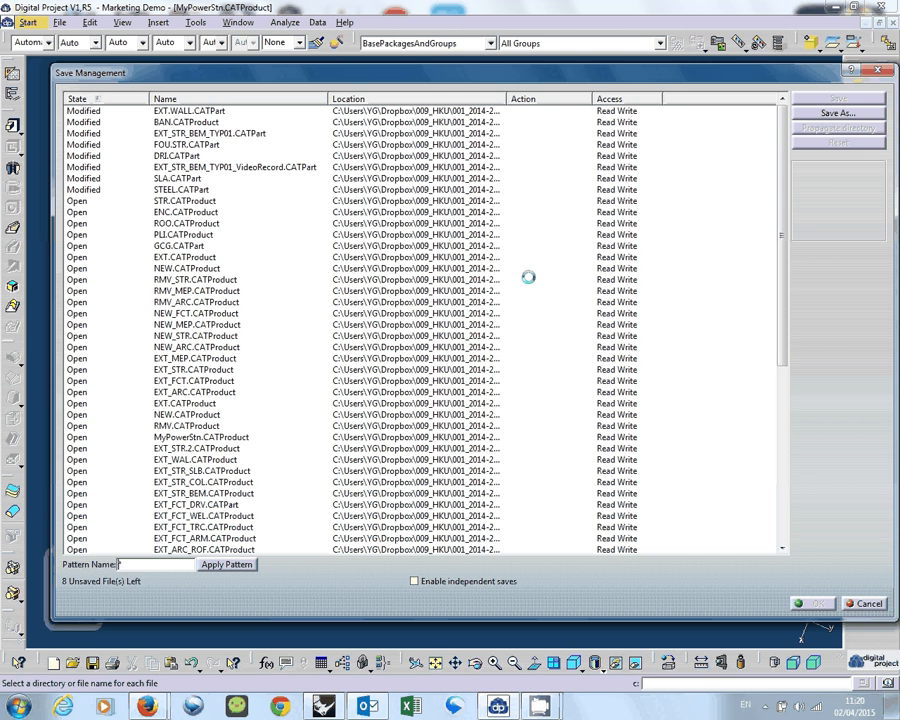
pyautogui.click(153, 247)
pyautogui.press('Up')
pyautogui.press('Up')
pyautogui.press('Up')
pyautogui.press('Up')
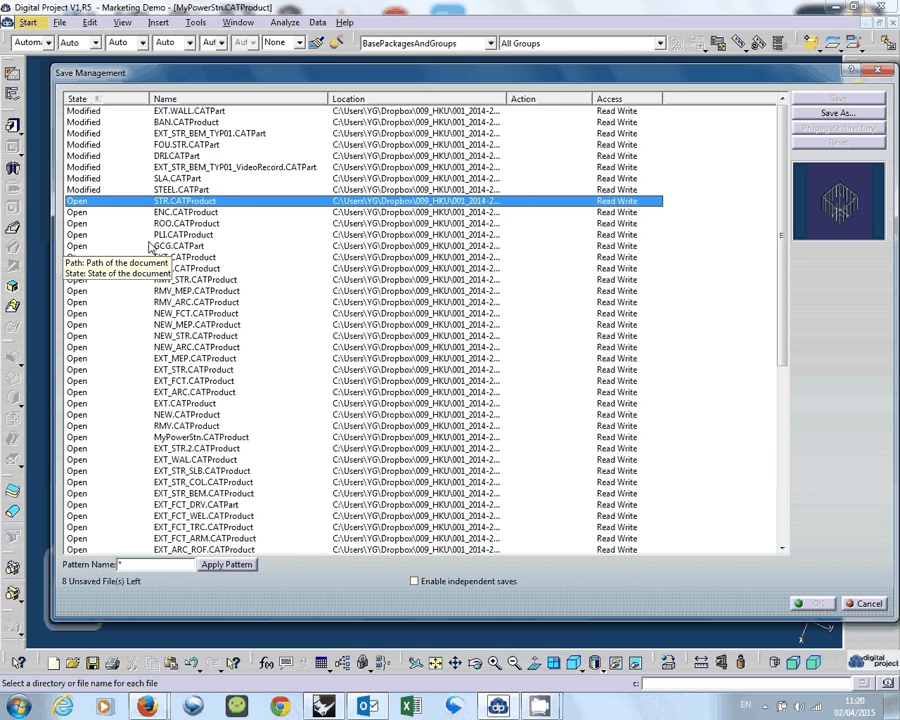
pyautogui.scroll(-4, 125, 388)
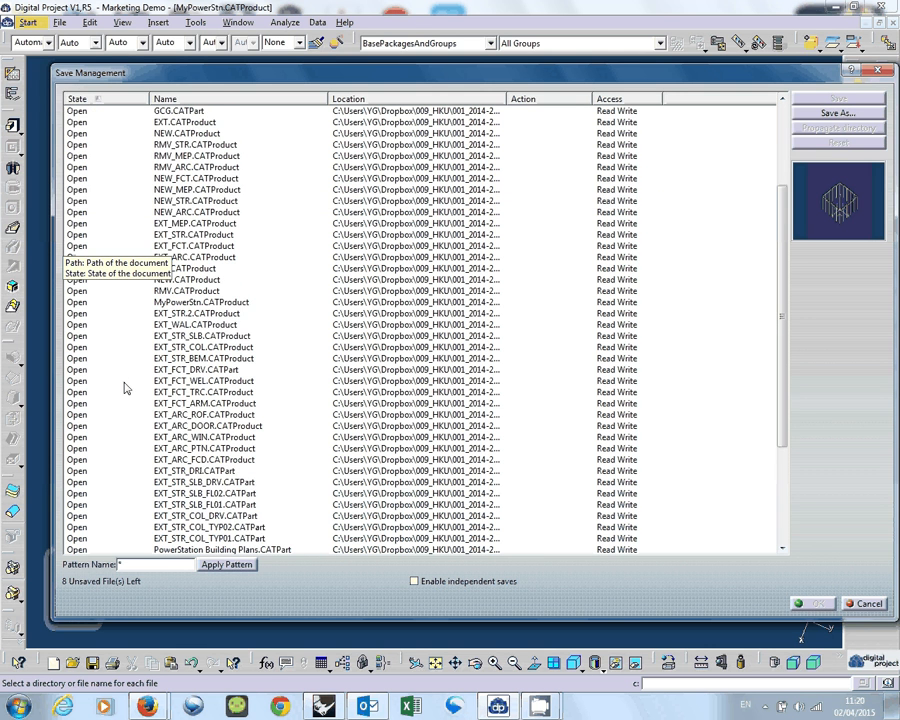
pyautogui.scroll(4, 125, 388)
pyautogui.click(117, 113)
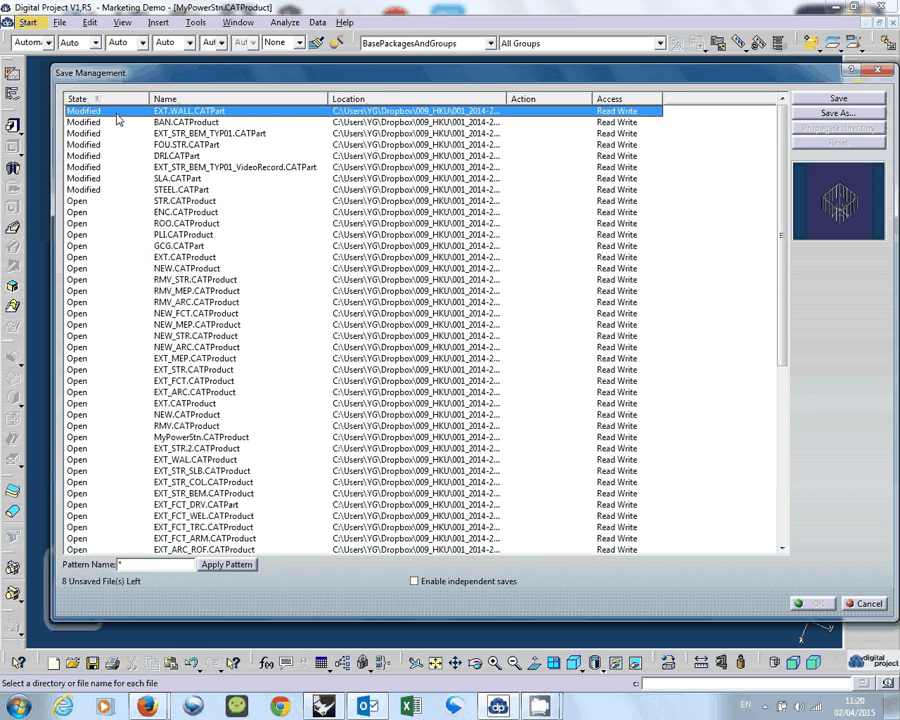
pyautogui.press('Down')
pyautogui.press('Down')
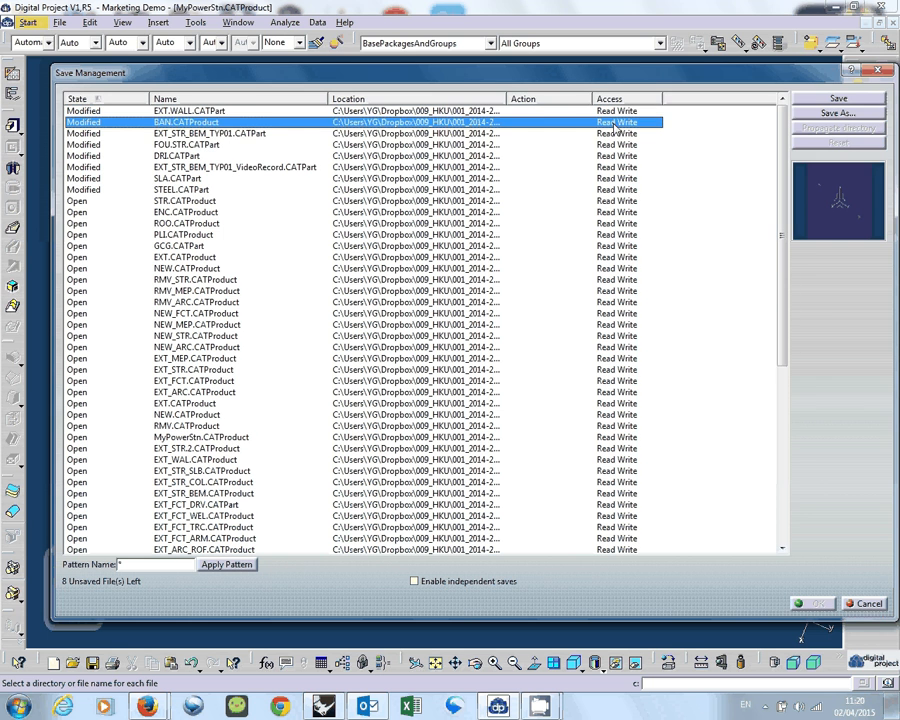
pyautogui.click(865, 605)
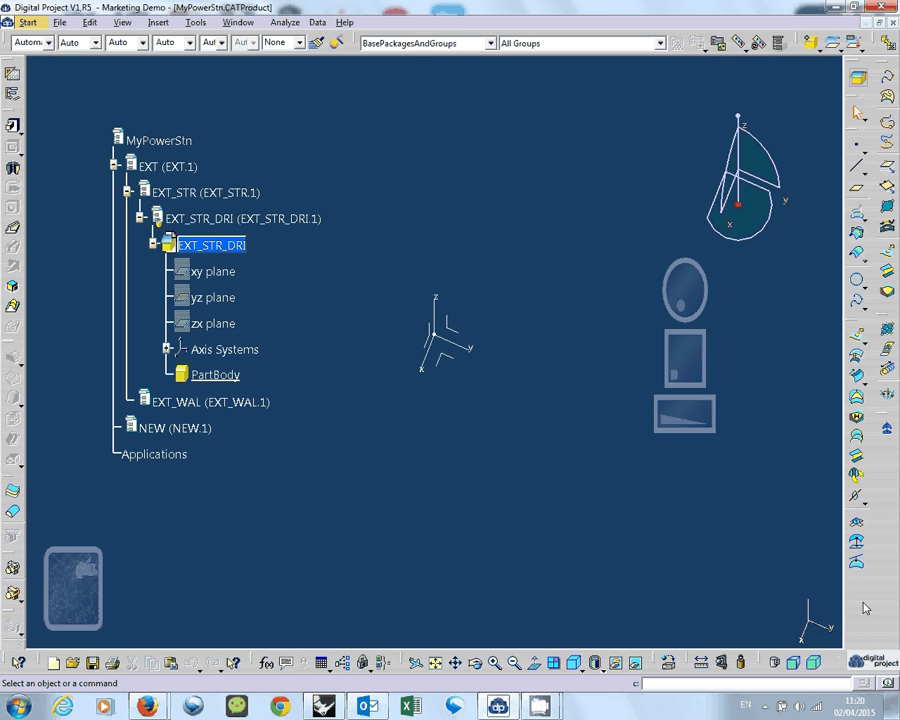